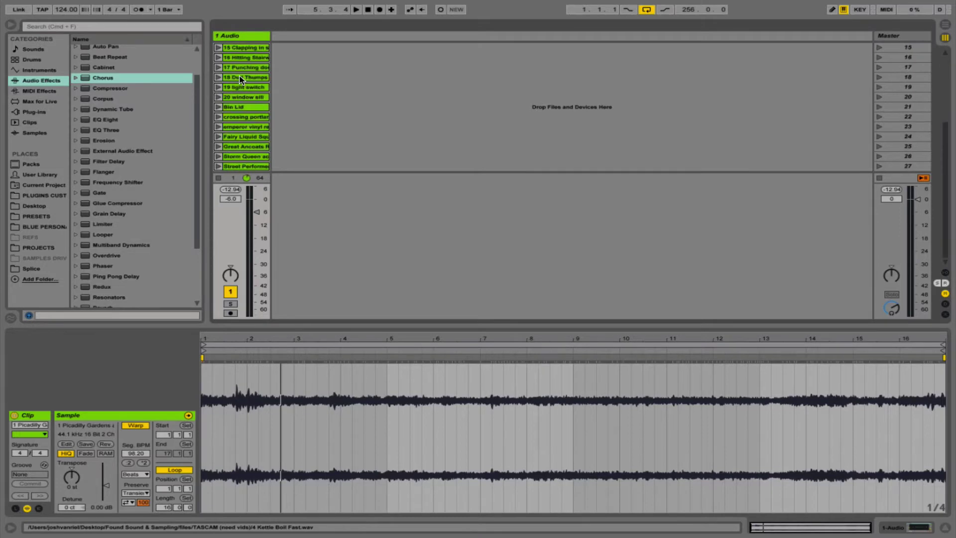
Insert a new MIDI track beside the audio track
scroll(241, 80, up, 7)
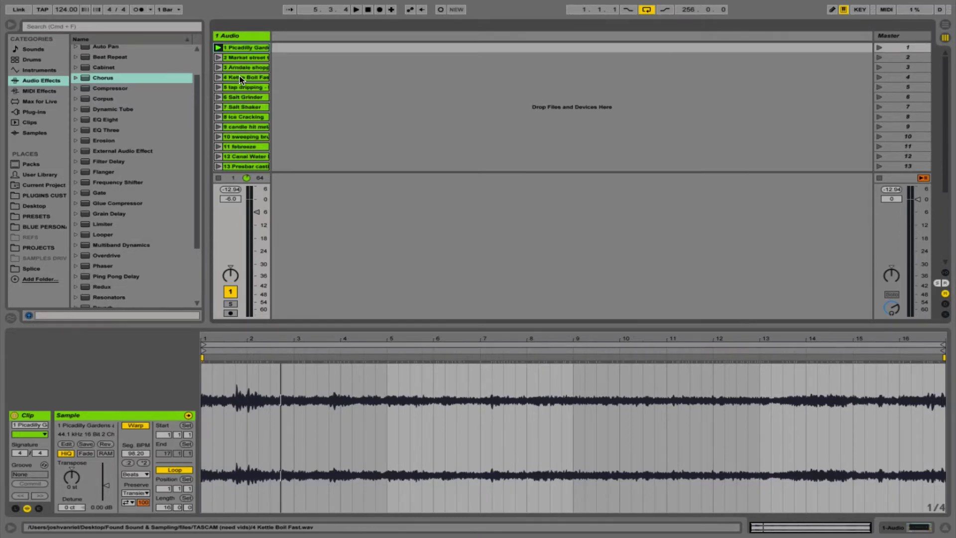
key(super+shift+t)
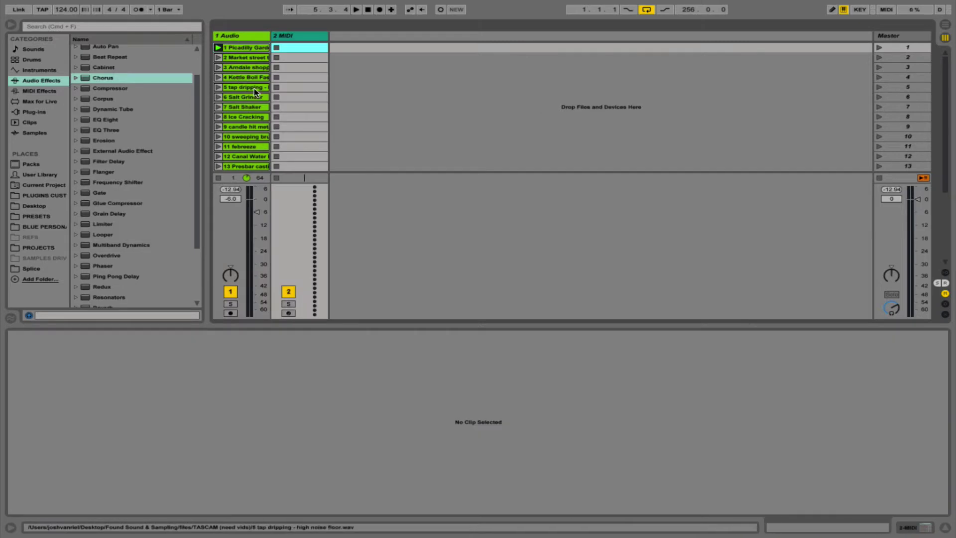
Audition the found-sound clips Dull Thumps, Kettle Boil Fast, Arndale shopping centre walkway and Market street tram stop
scroll(244, 121, down, 4)
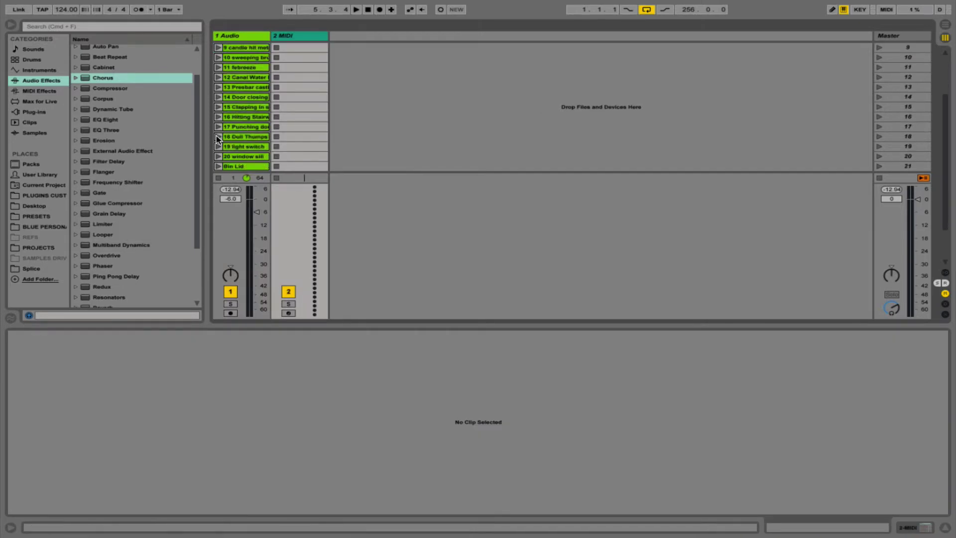
click(218, 137)
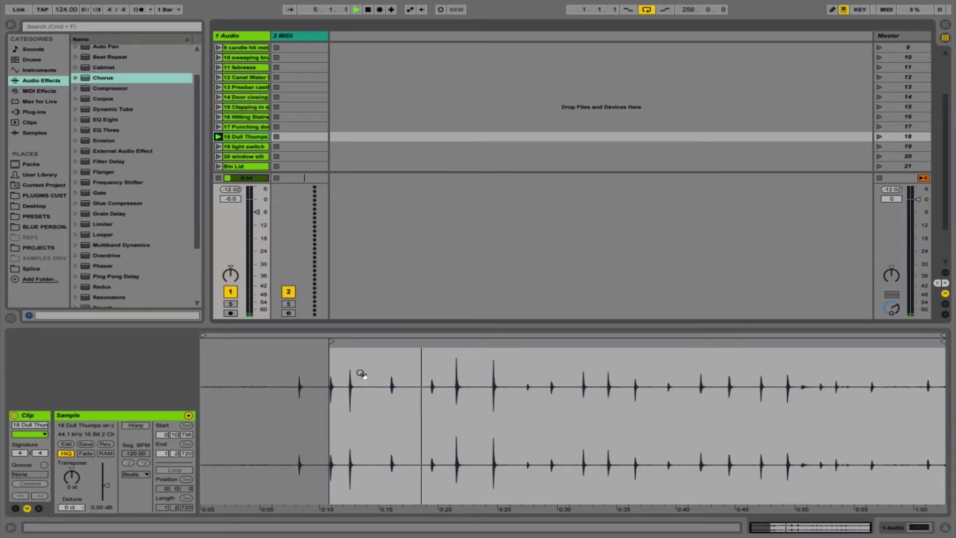
scroll(230, 114, up, 4)
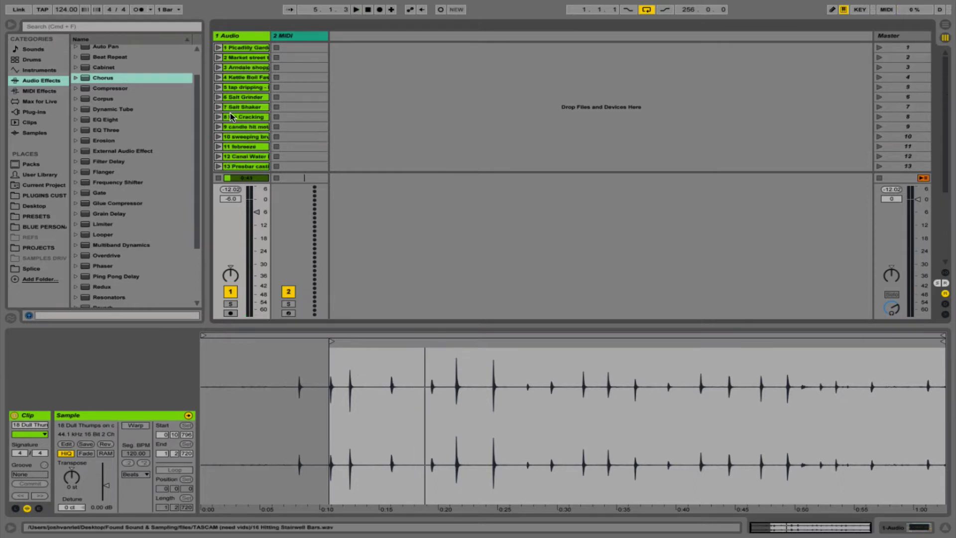
click(217, 77)
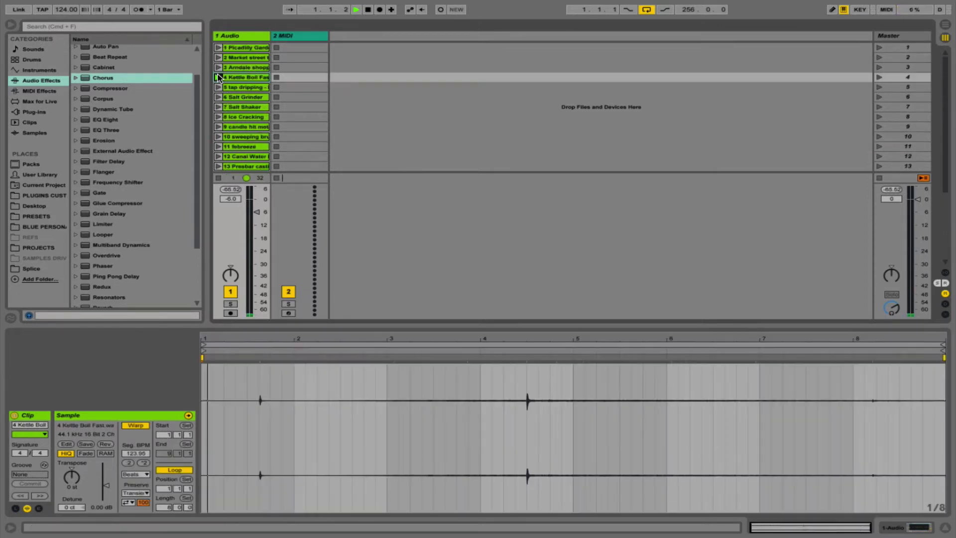
click(219, 68)
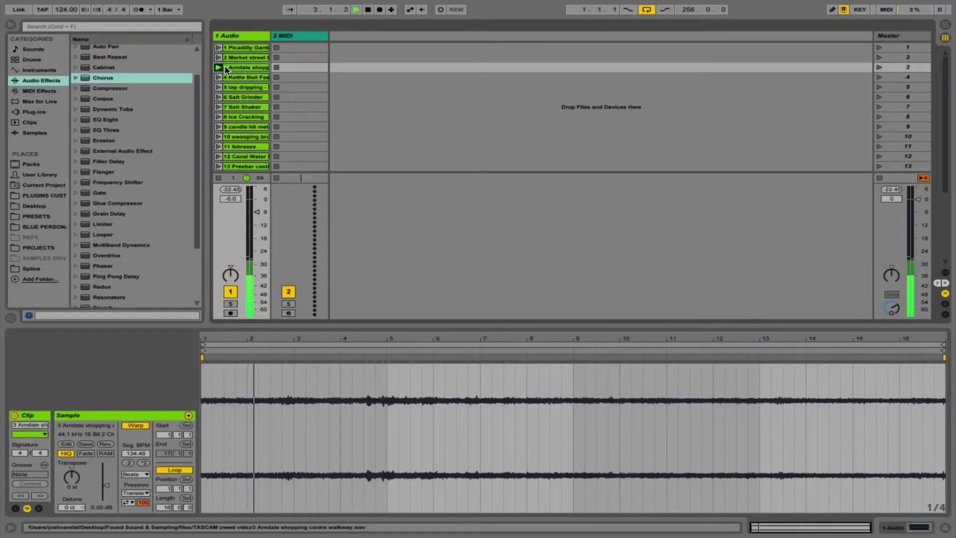
click(219, 57)
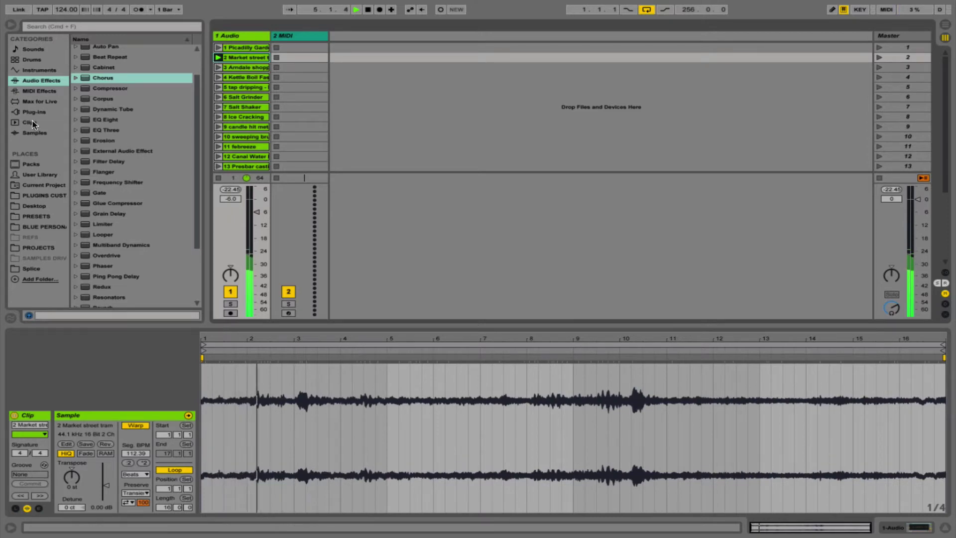
Load VOXENGO SPAN from the custom plug-ins' METERING & WIDTH folder onto the MIDI track
click(41, 196)
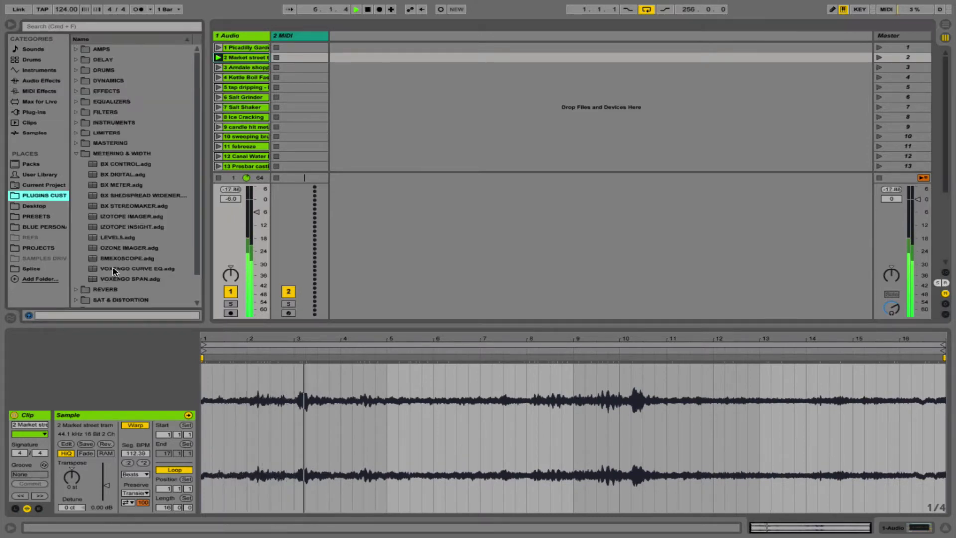
drag(118, 278, 299, 120)
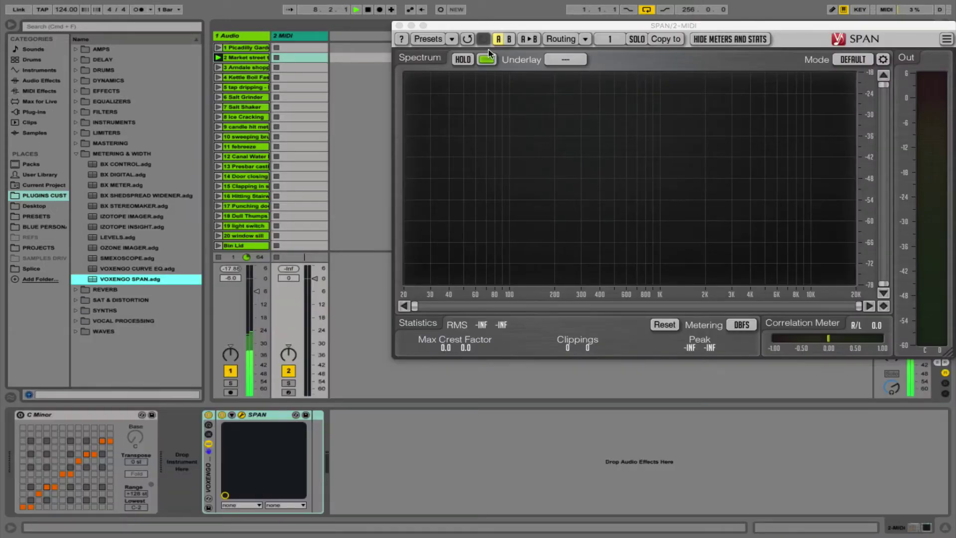
Load SPAN's Lo-Freq Inspection factory preset and hide its meters and stats
click(452, 39)
mouse_move(457, 67)
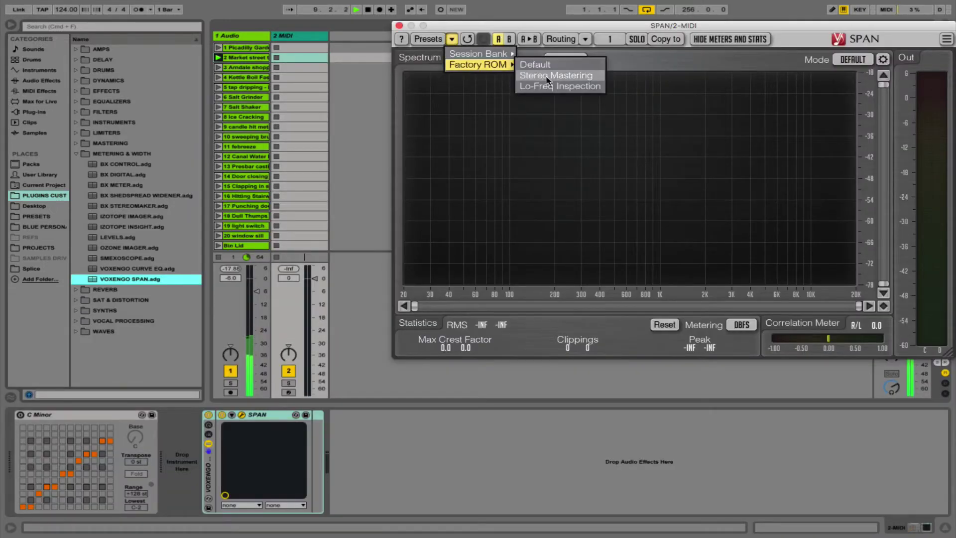
click(545, 90)
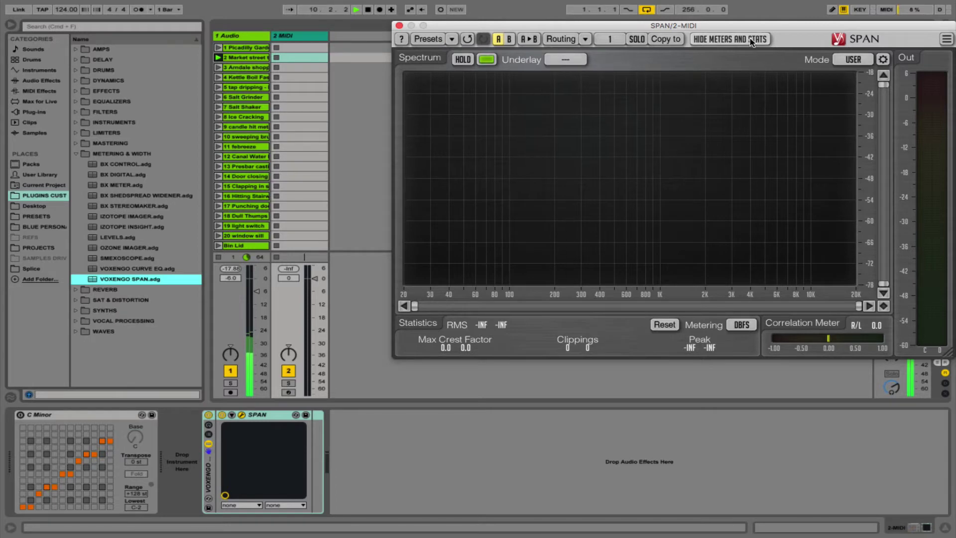
click(730, 39)
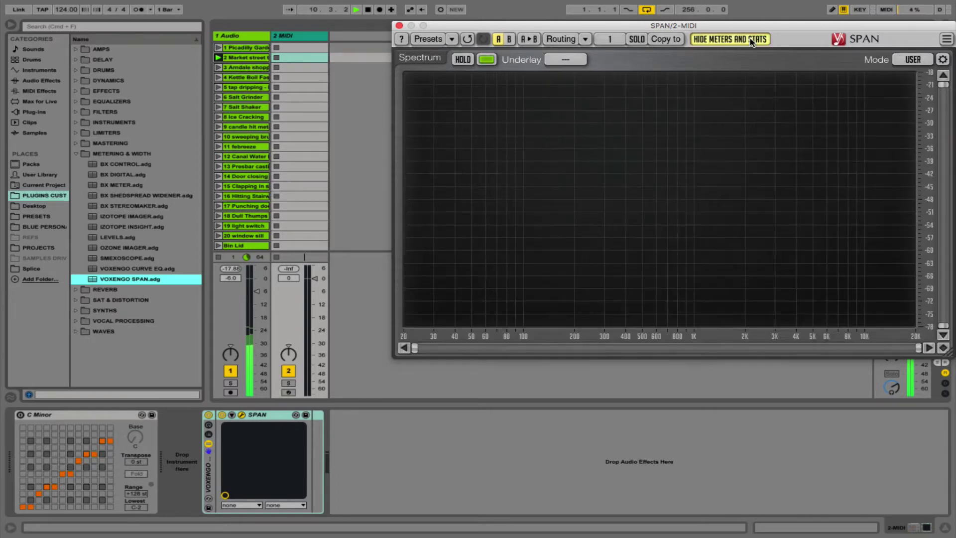
Add SMEXOSCOPE after SPAN and arrange both plug-in windows one above the other, shortening the SPAN window
click(120, 260)
drag(384, 447, 364, 455)
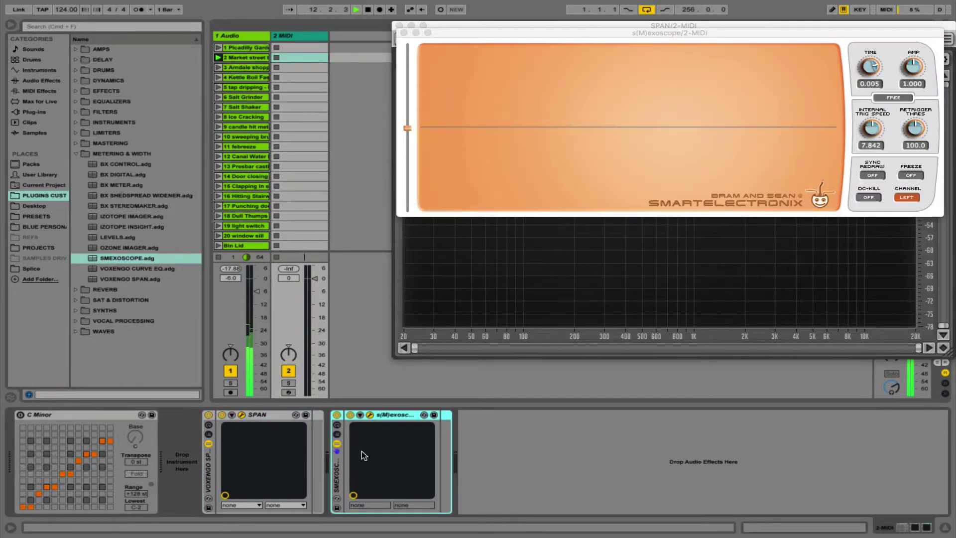
drag(558, 30, 565, 219)
click(794, 111)
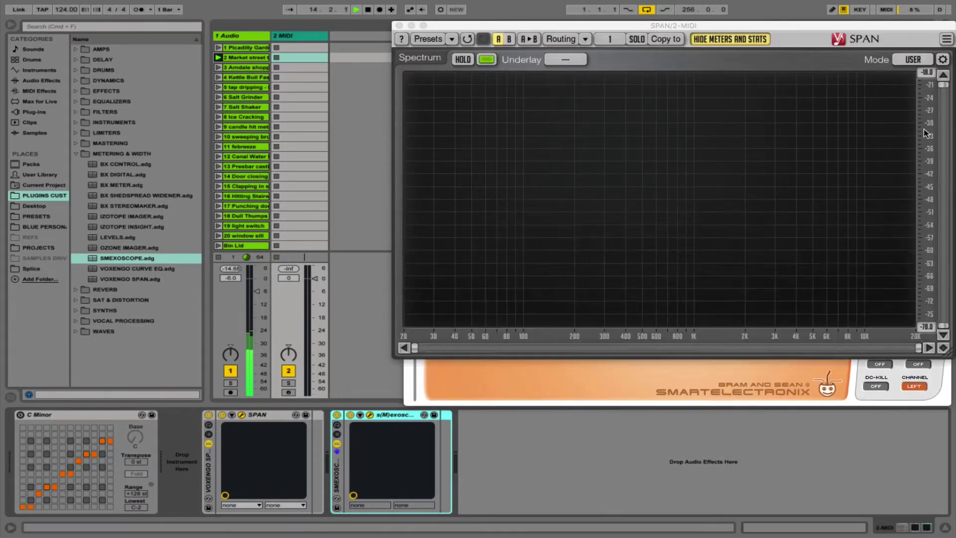
drag(951, 357, 952, 246)
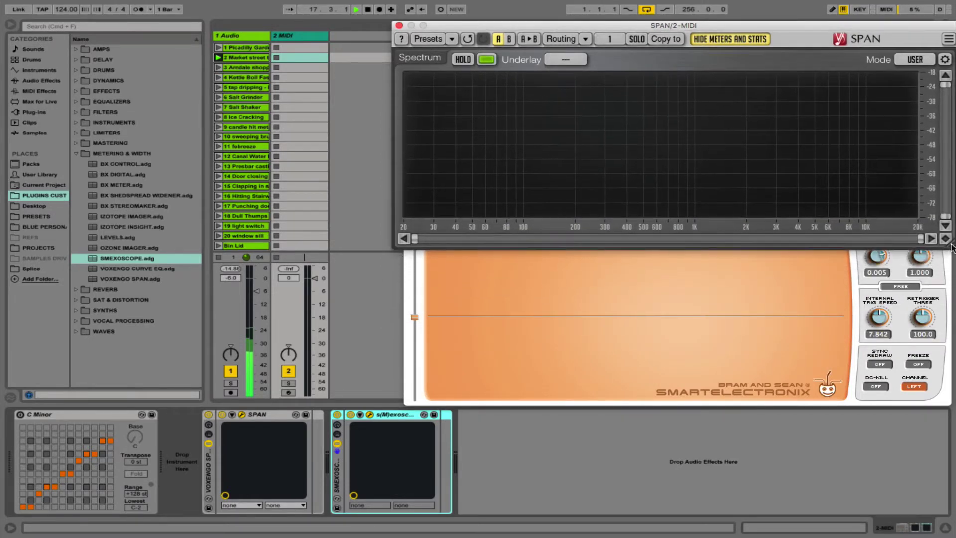
click(361, 207)
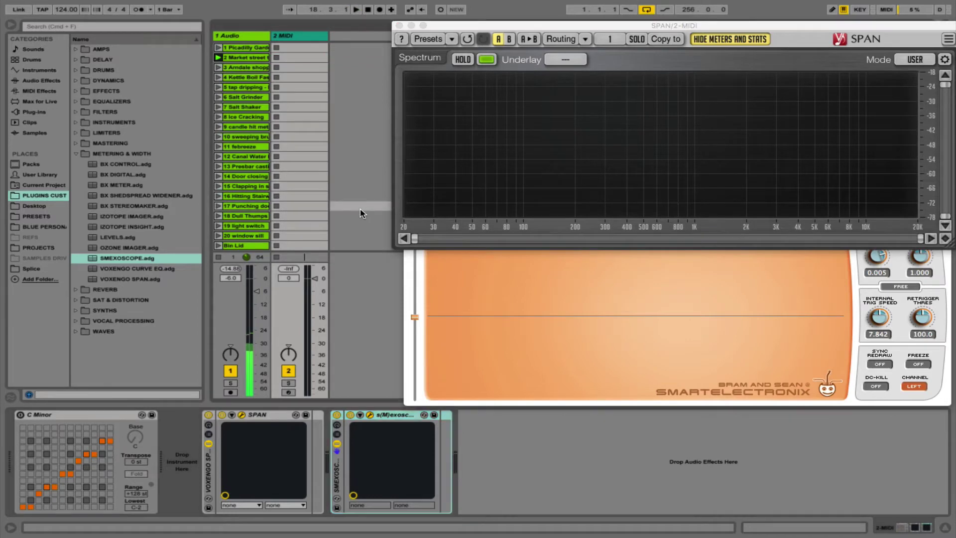
Load the 2 Market street tram stop clip into a Simpler on the MIDI track and mute the audio track
click(246, 57)
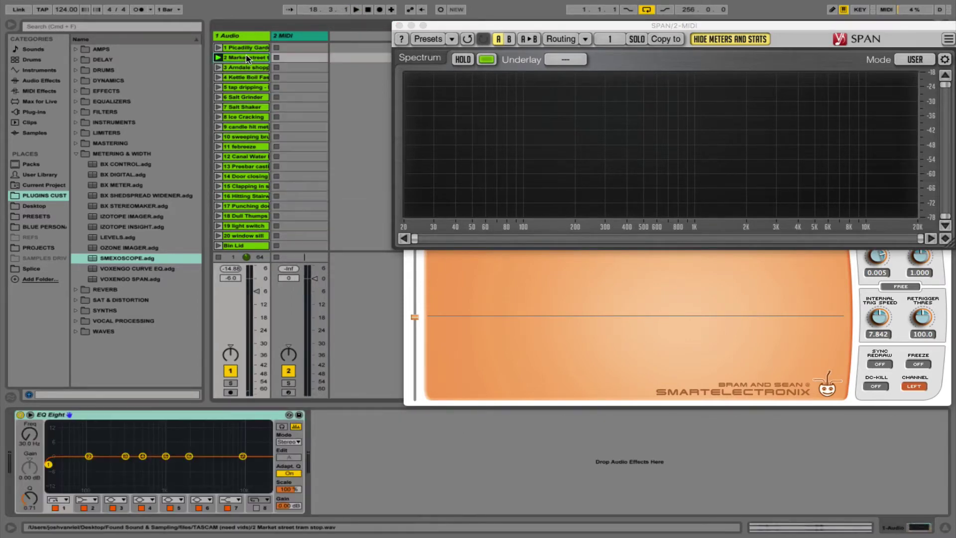
drag(237, 56, 178, 463)
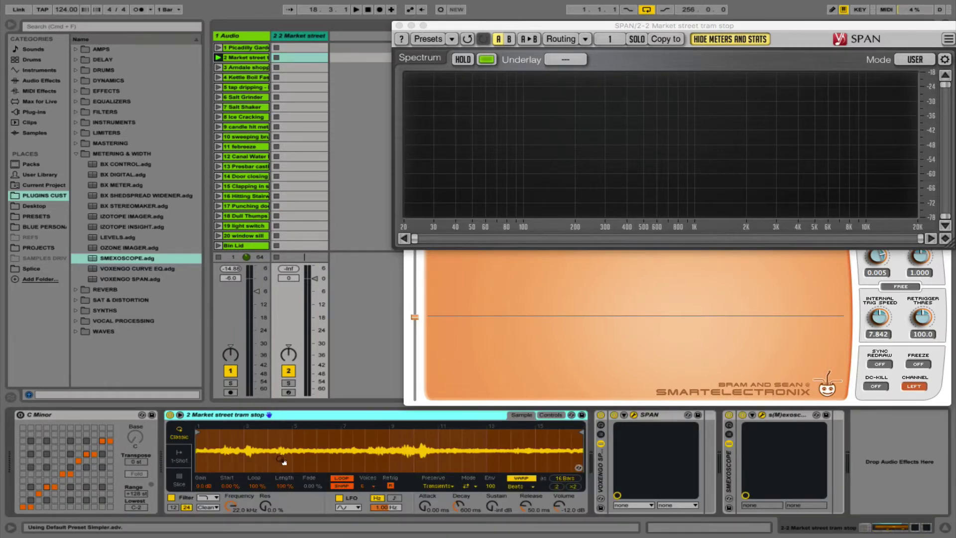
click(225, 371)
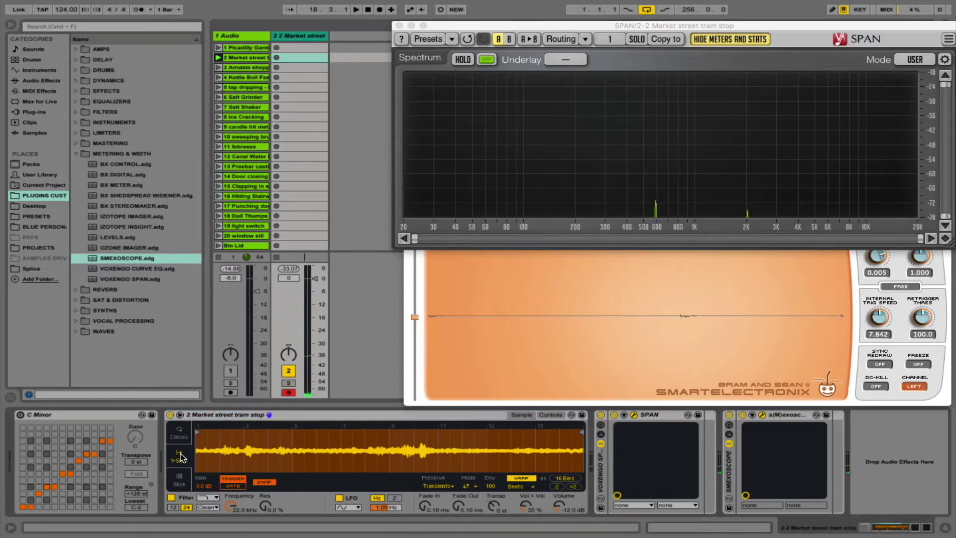
Convert the tram stop Simpler to a Sampler and set its sample start to about 875467
click(180, 478)
click(179, 437)
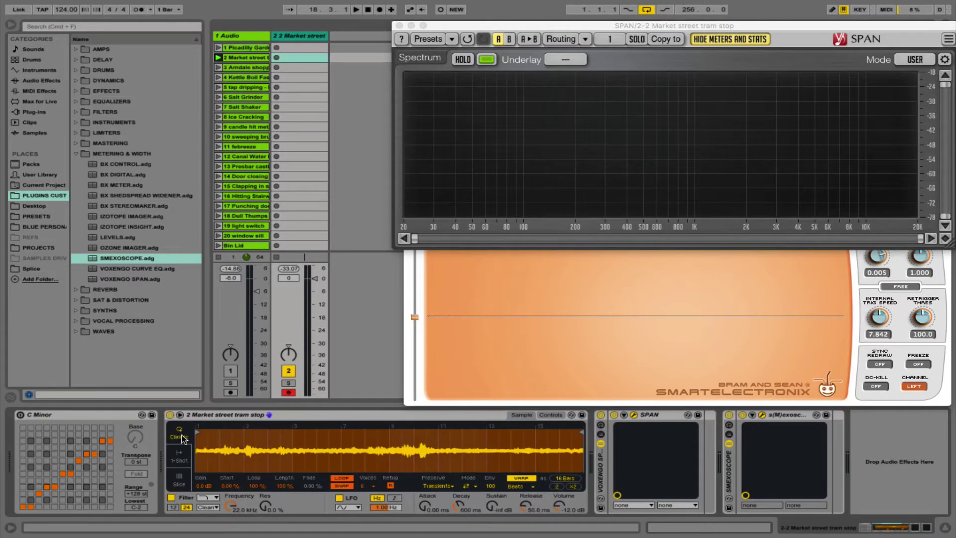
right_click(256, 418)
click(282, 400)
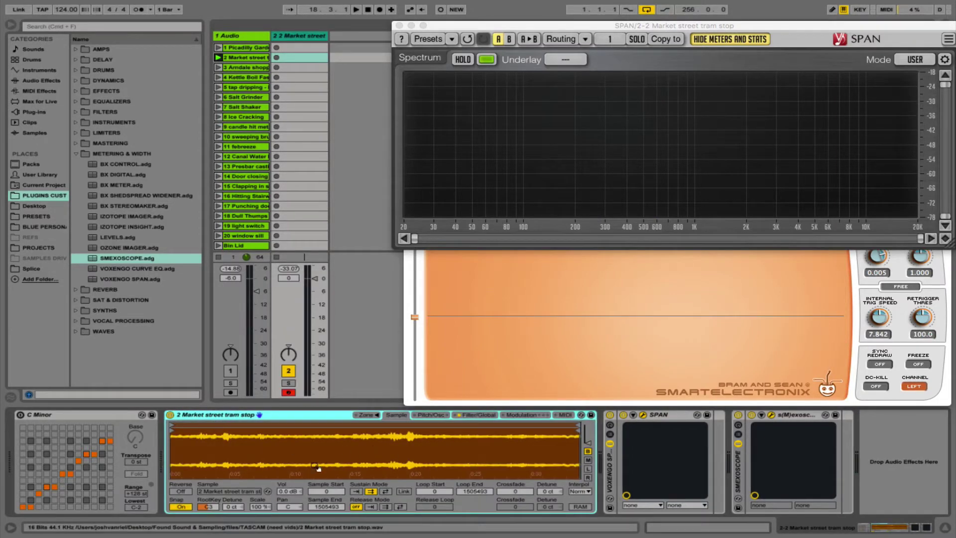
drag(320, 493, 327, 446)
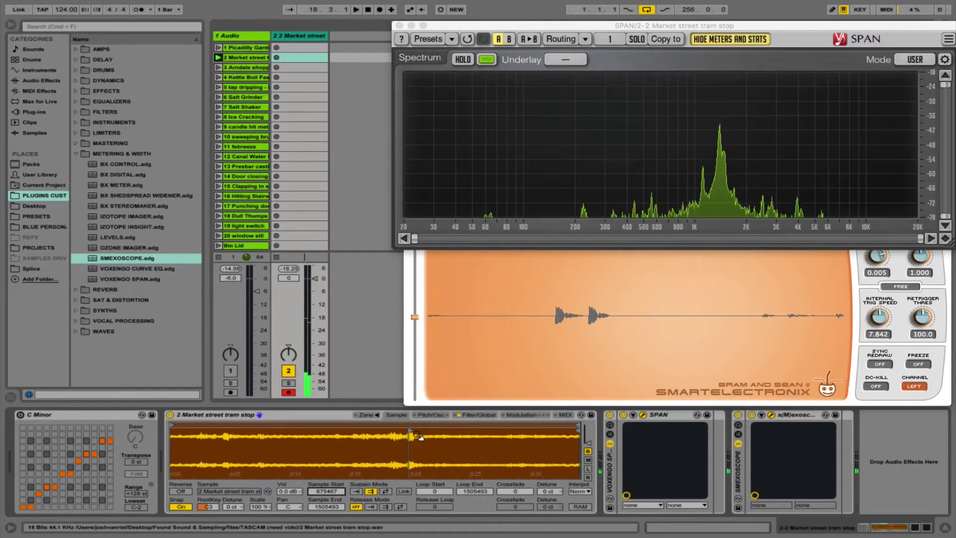
Examine the tram stop waveform close up around the sample start and compare it with its frequency spectrum
drag(418, 437, 417, 490)
mouse_move(216, 437)
mouse_down()
mouse_move(426, 461)
mouse_move(405, 462)
mouse_up()
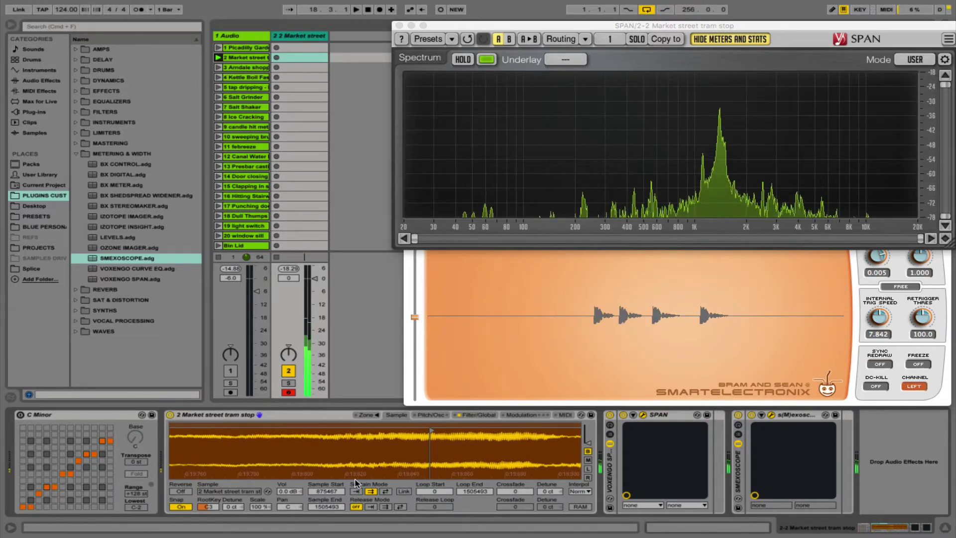
drag(427, 438, 432, 498)
drag(248, 429, 247, 461)
mouse_move(378, 434)
mouse_down()
mouse_move(374, 453)
mouse_move(338, 445)
mouse_move(331, 456)
mouse_up()
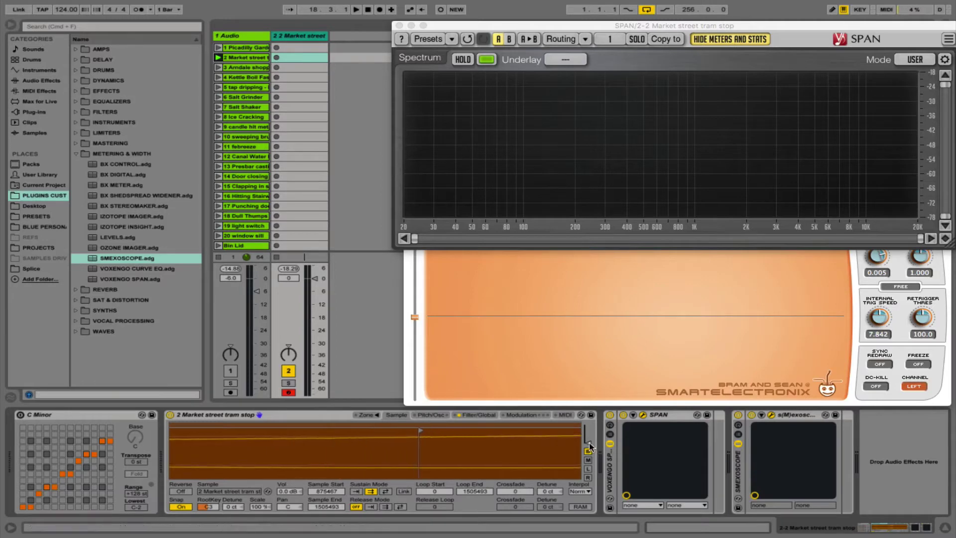
drag(588, 443, 589, 442)
mouse_move(419, 451)
mouse_down()
mouse_move(446, 427)
mouse_move(449, 450)
mouse_up()
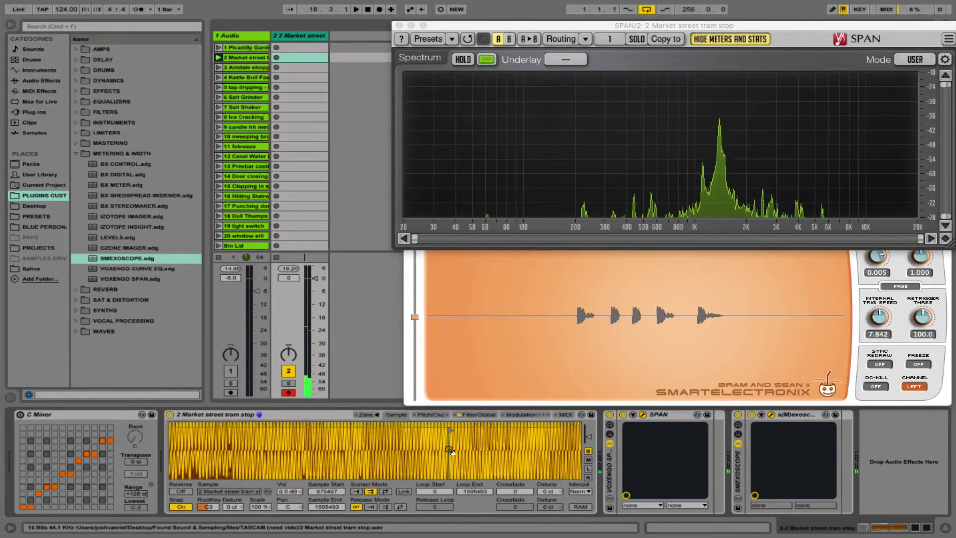
mouse_move(708, 172)
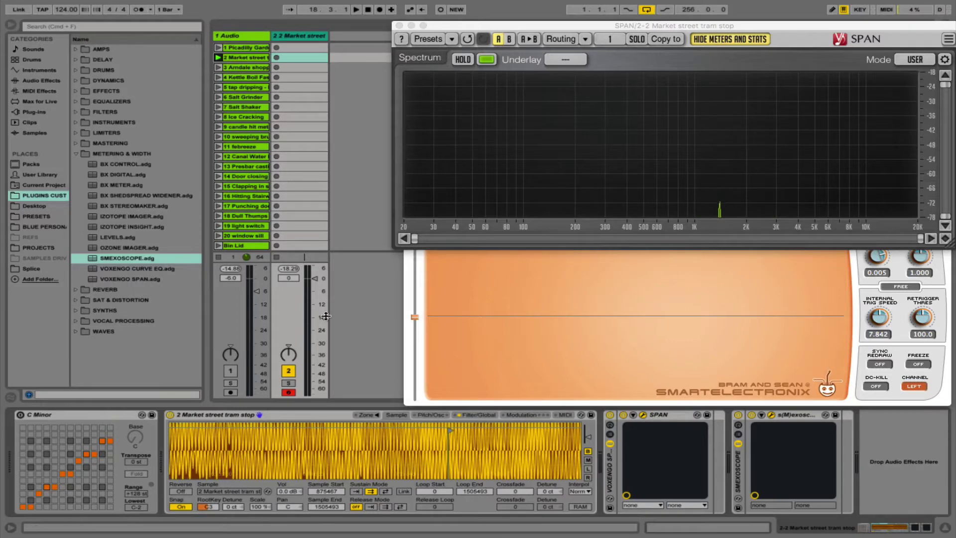
Search the drum library for "909 kick" and expand the Kick group under Drum Hits
click(29, 133)
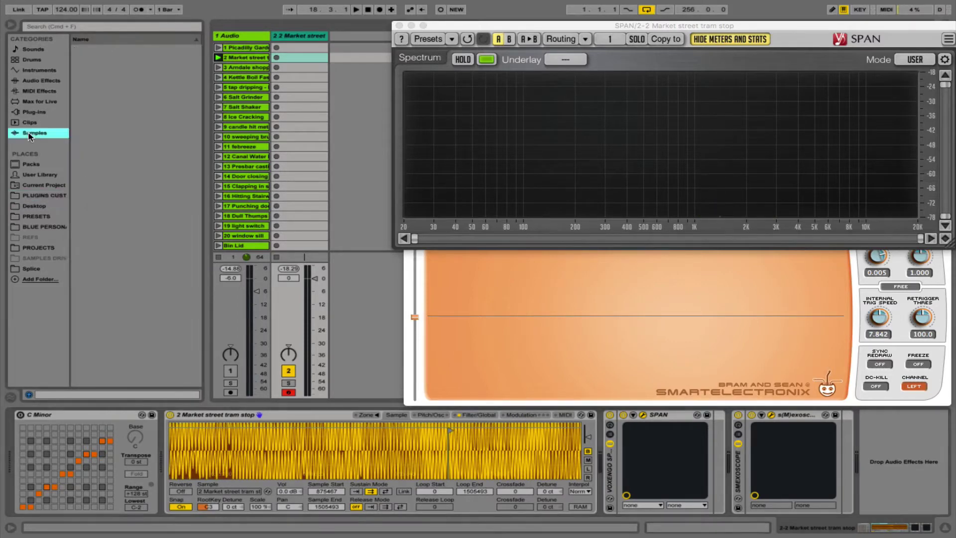
click(53, 28)
text(909 k)
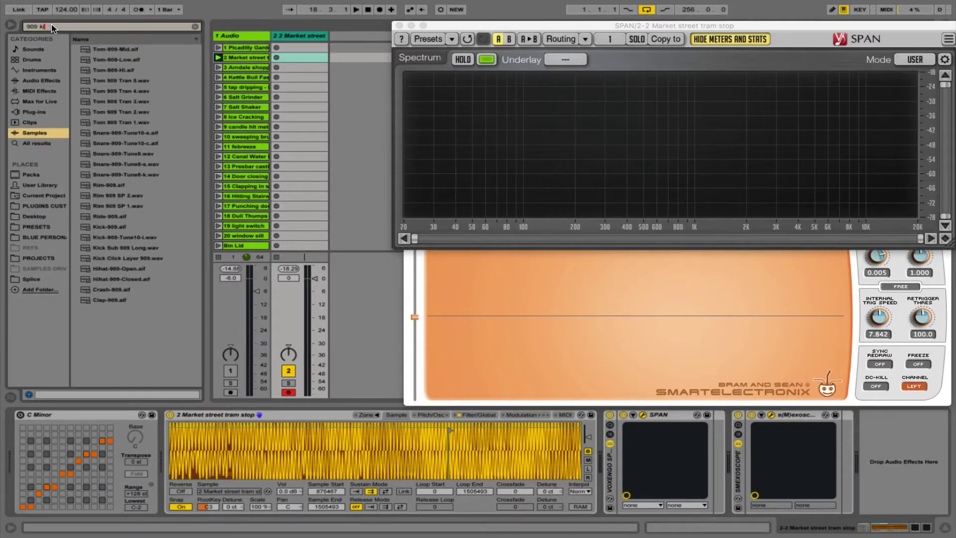
text(ick)
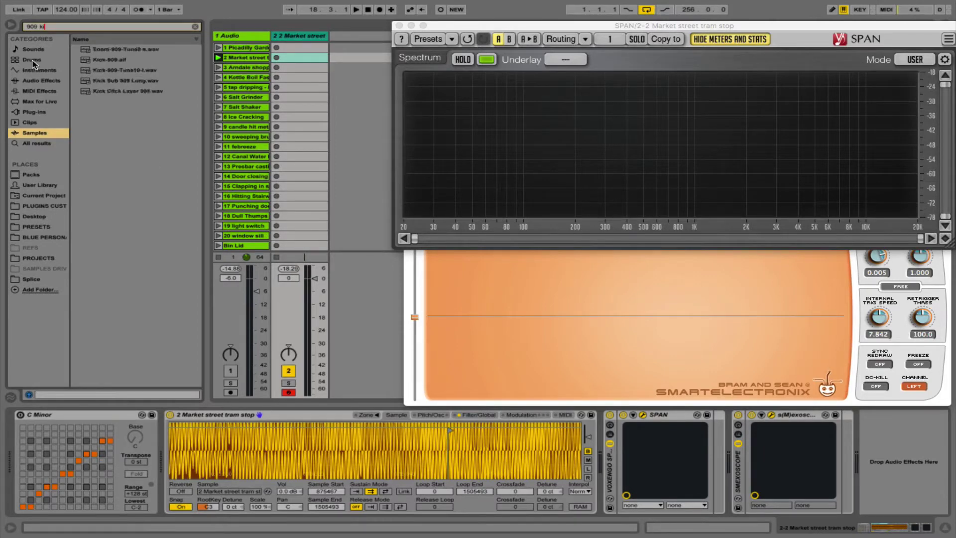
click(33, 61)
click(65, 27)
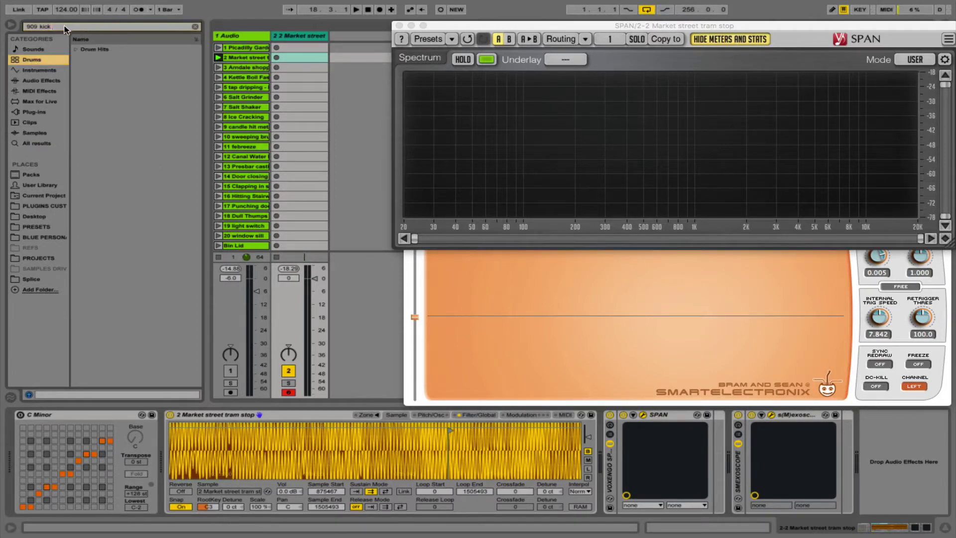
click(75, 50)
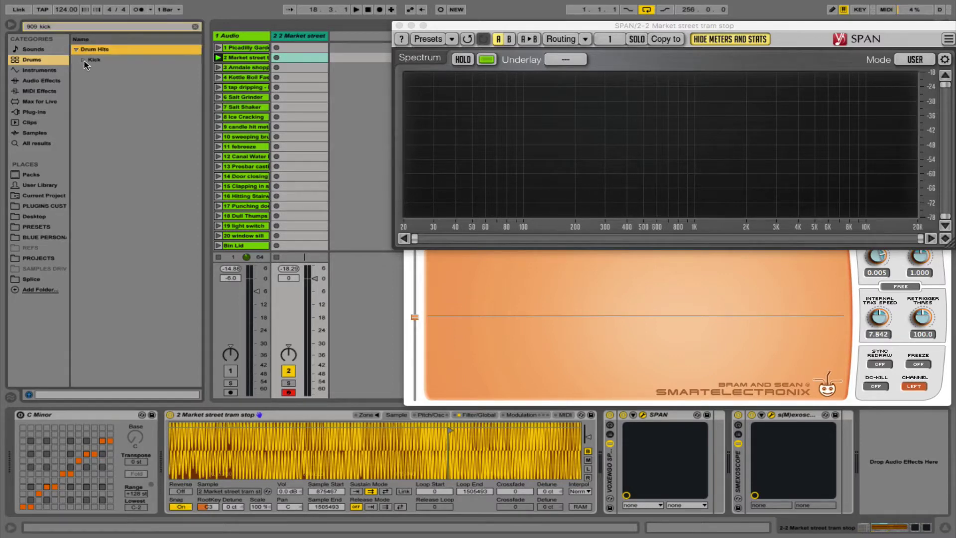
click(84, 60)
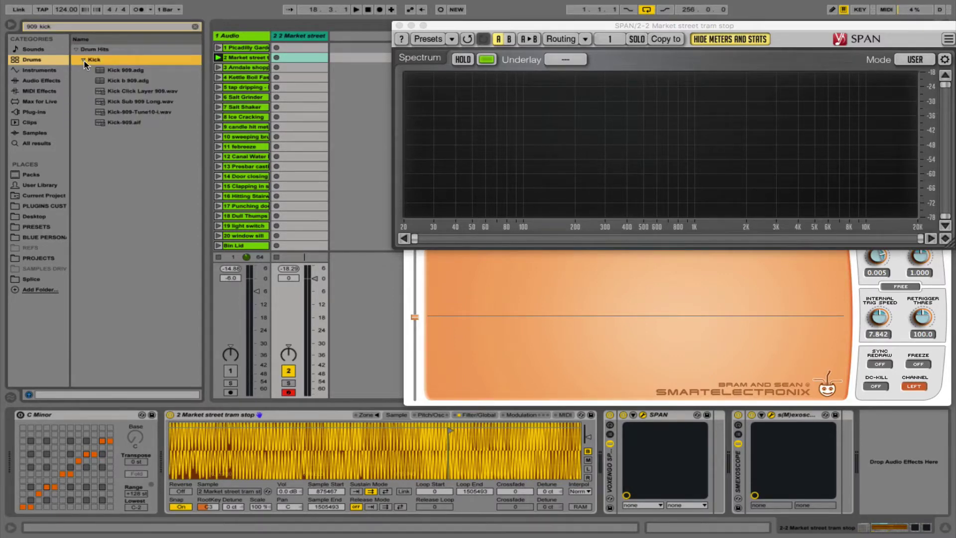
Insert a new audio track, place Kick-909.aif in its first clip slot, and reselect the Market street track
key(ctrl+t)
drag(114, 122, 336, 47)
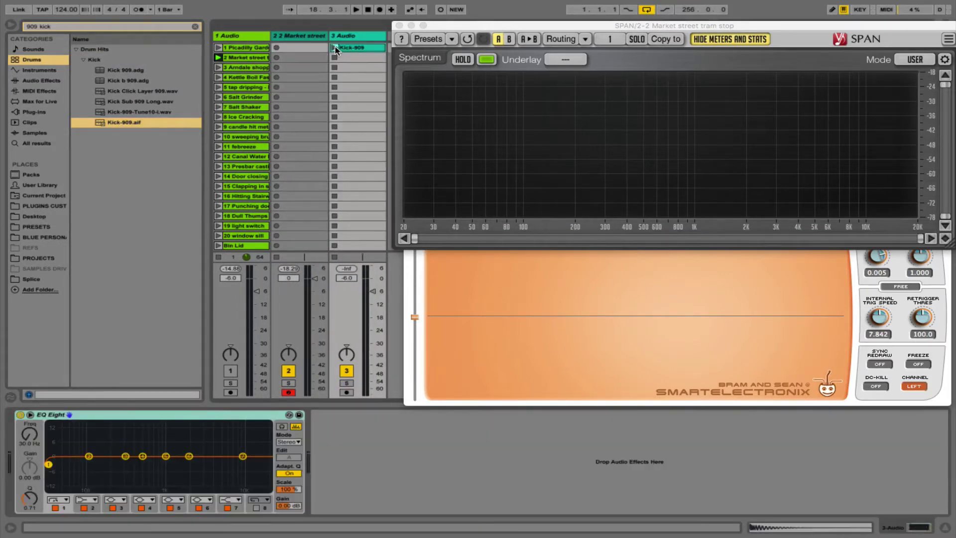
click(315, 46)
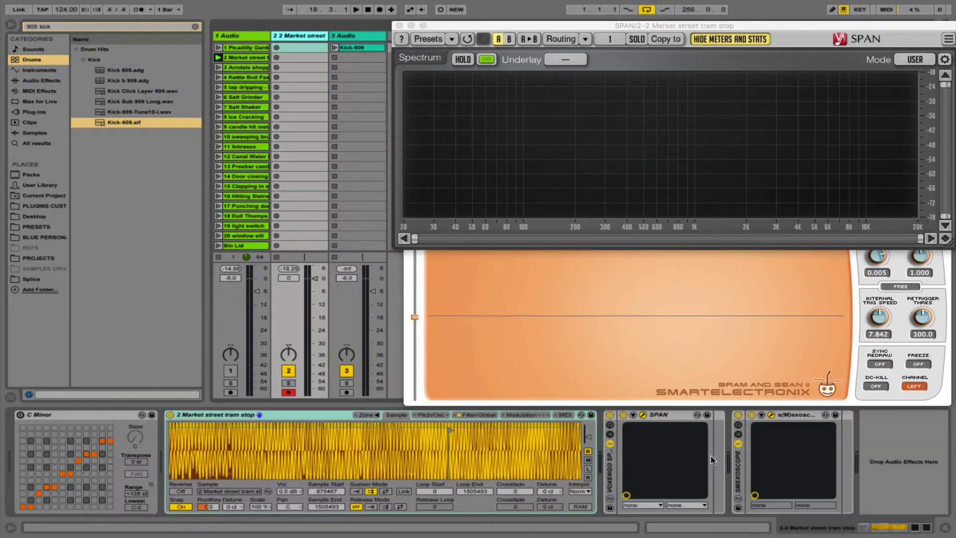
Move SPAN to the 909 kick track, play Kick-909 to examine its spectrum, and return SPAN to the Market street track after the oscilloscope
click(613, 470)
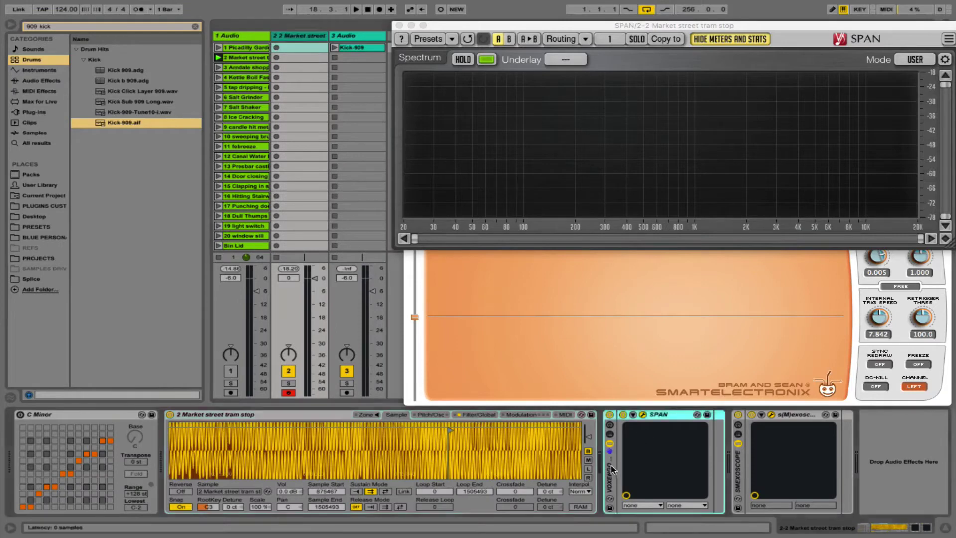
click(350, 187)
click(334, 48)
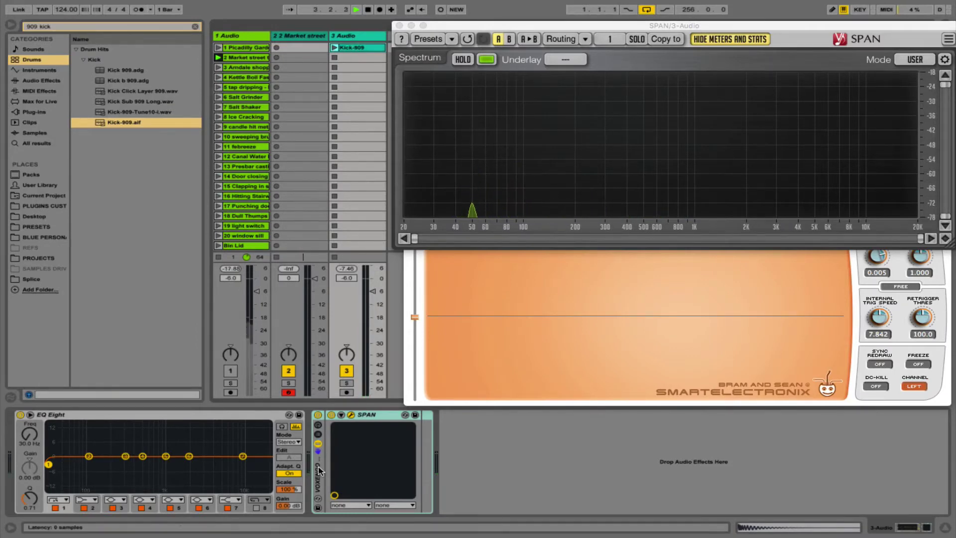
drag(319, 471, 307, 327)
drag(309, 227, 308, 219)
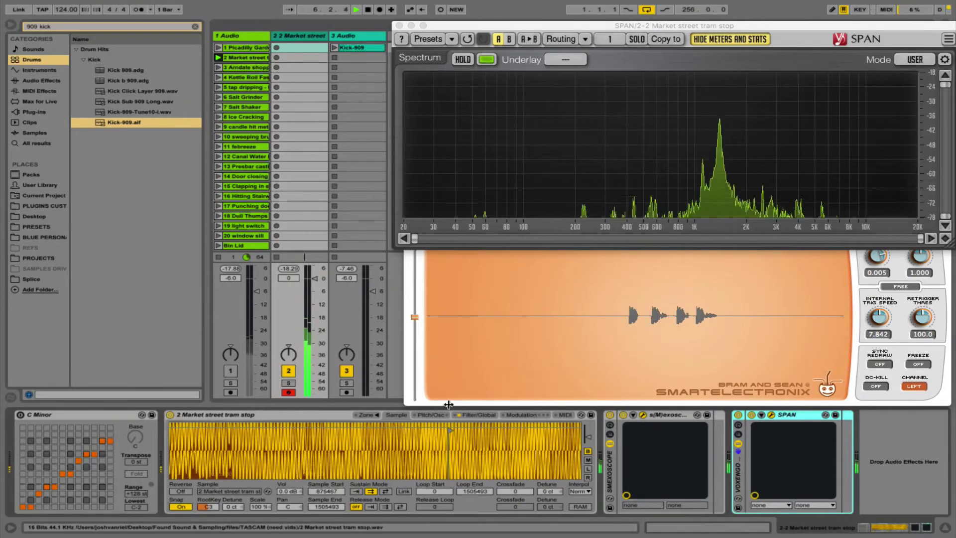
Transpose the Sampler by -48 st and check where the pitched-down sample peaks in the spectrum
click(436, 415)
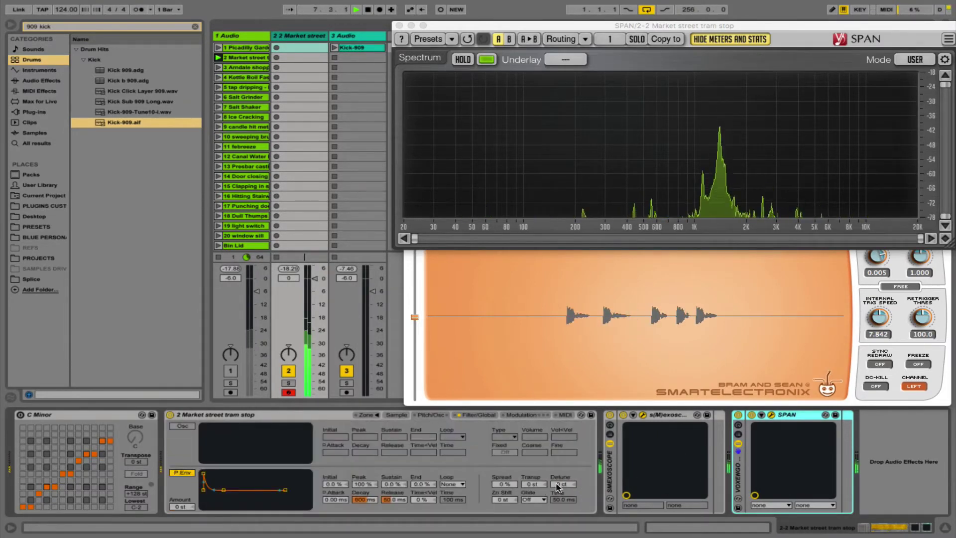
drag(542, 486, 542, 537)
mouse_move(512, 161)
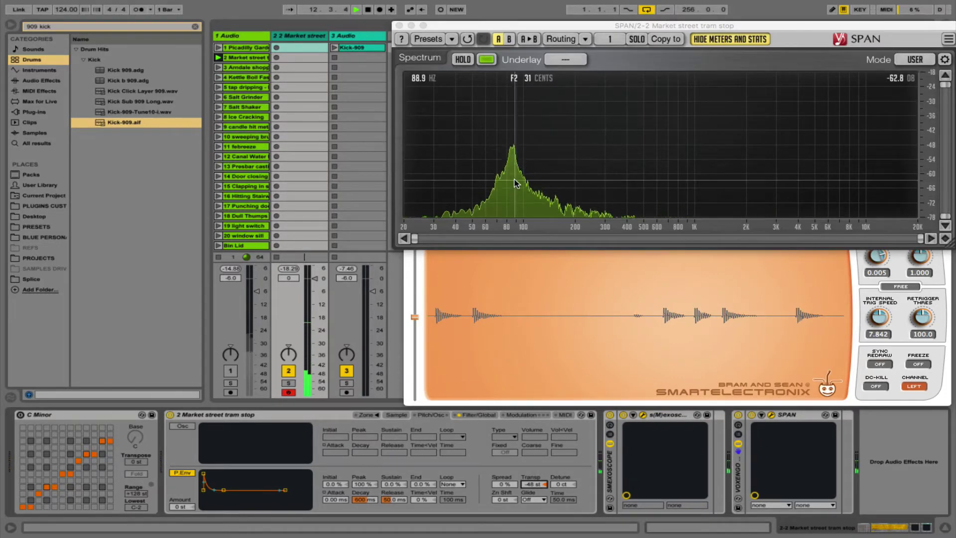
Clear the browser search and insert a Frequency Shifter from the audio effects right after the Sampler
click(195, 27)
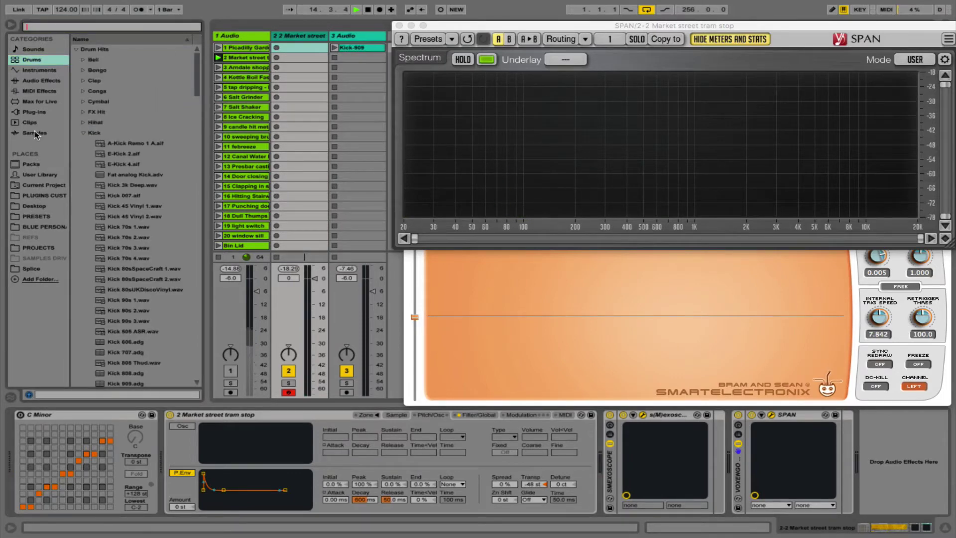
click(43, 81)
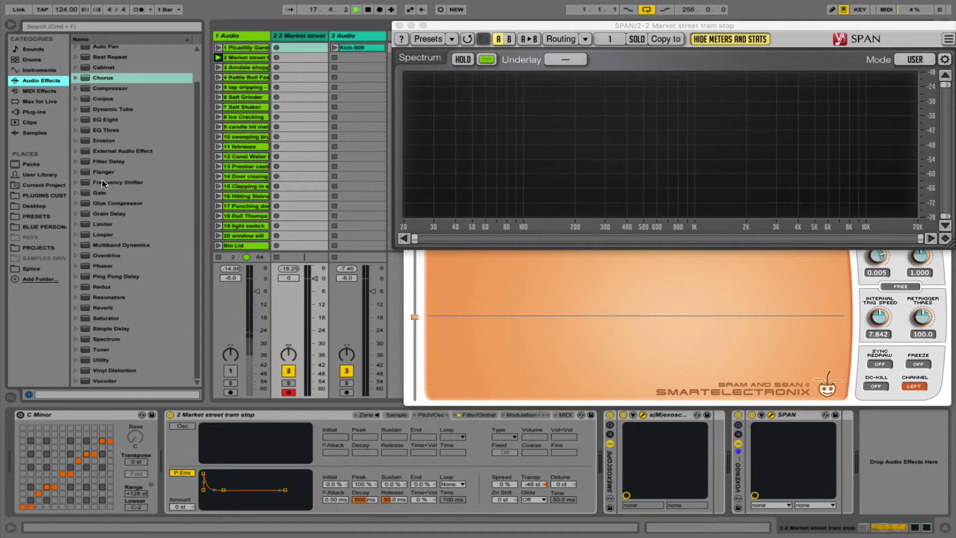
drag(103, 184, 616, 447)
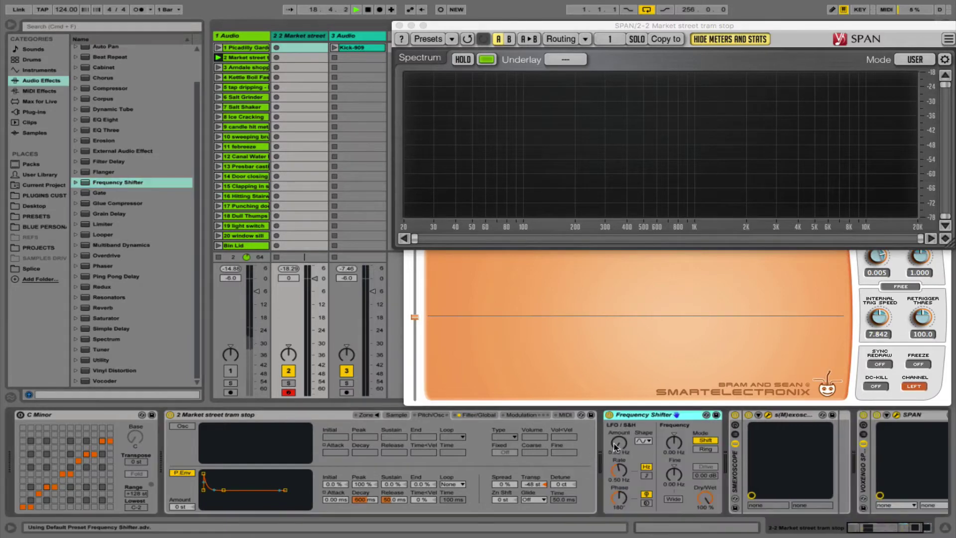
scroll(660, 462, right, 3)
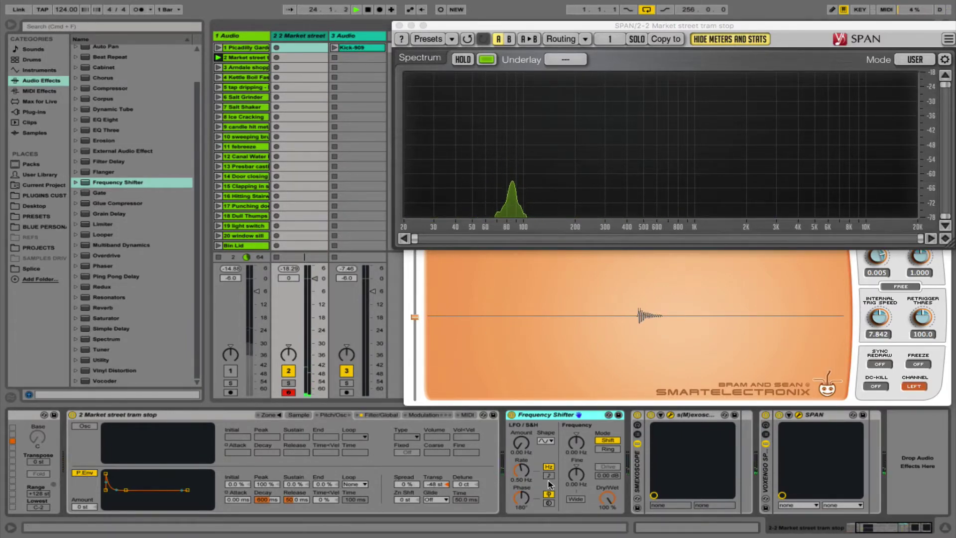
Set the Frequency Shifter's fine frequency to -31.0 Hz while checking the spectrum's peak
click(642, 470)
click(765, 465)
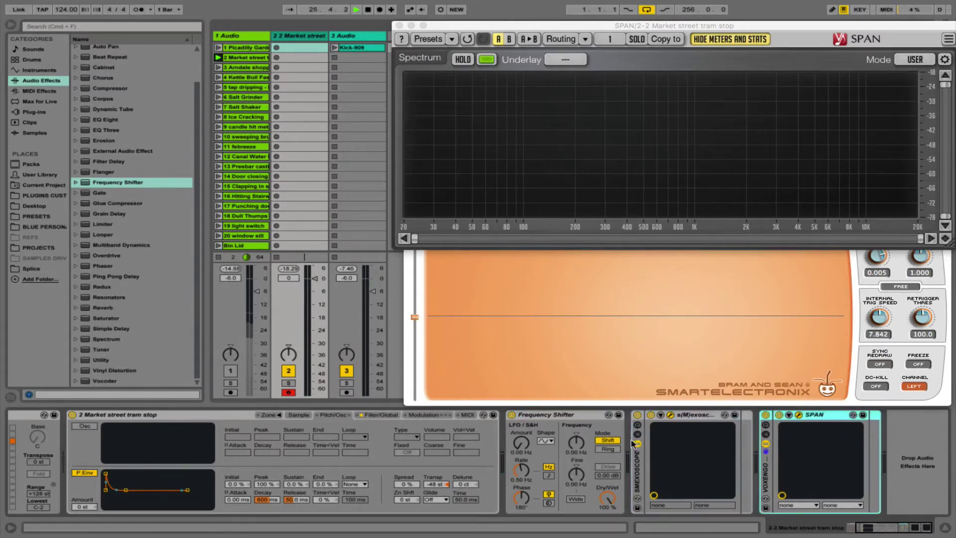
click(526, 414)
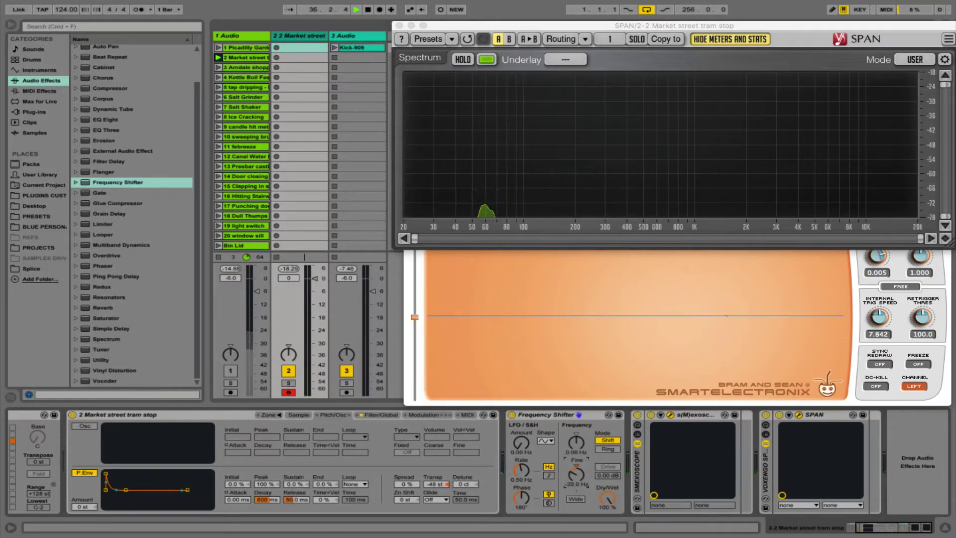
mouse_move(482, 159)
Insert a Utility after the Frequency Shifter and raise its gain to about 5.6 dB
mouse_move(101, 360)
mouse_down()
mouse_move(612, 450)
mouse_move(658, 448)
mouse_move(659, 437)
mouse_up()
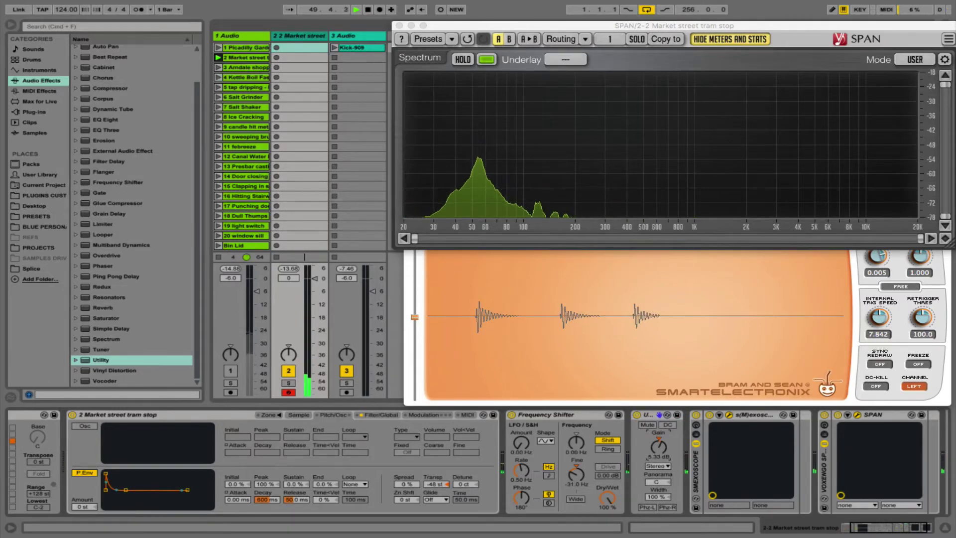
key(super+a)
click(749, 455)
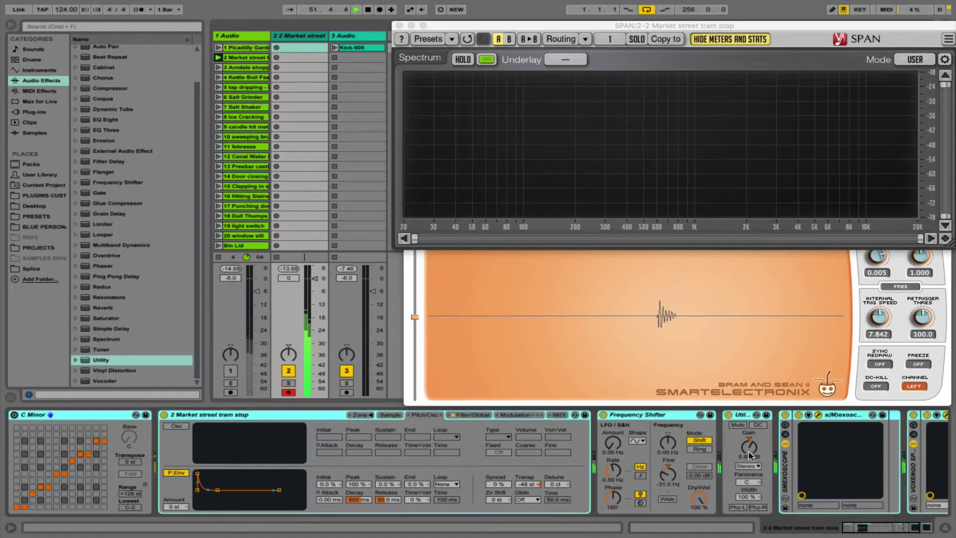
click(749, 453)
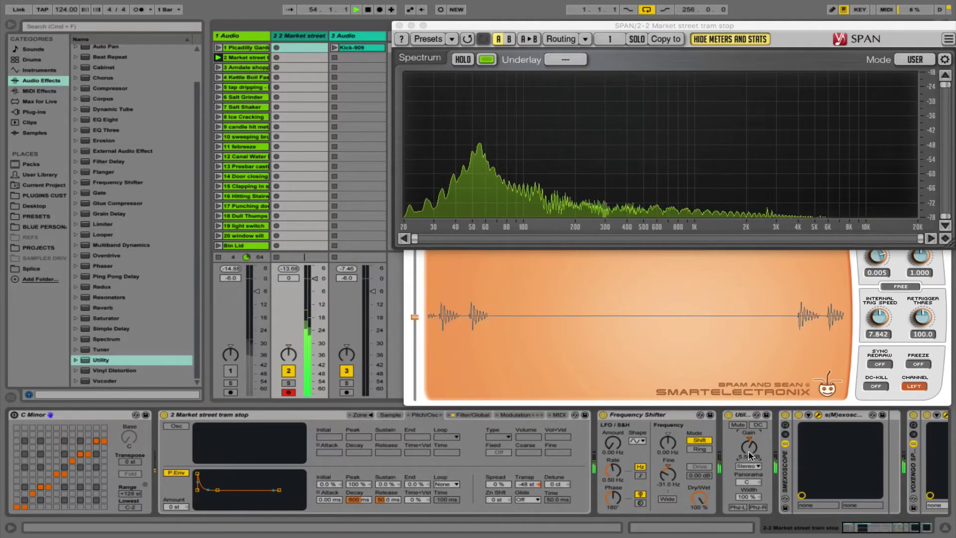
scroll(717, 483, right, 5)
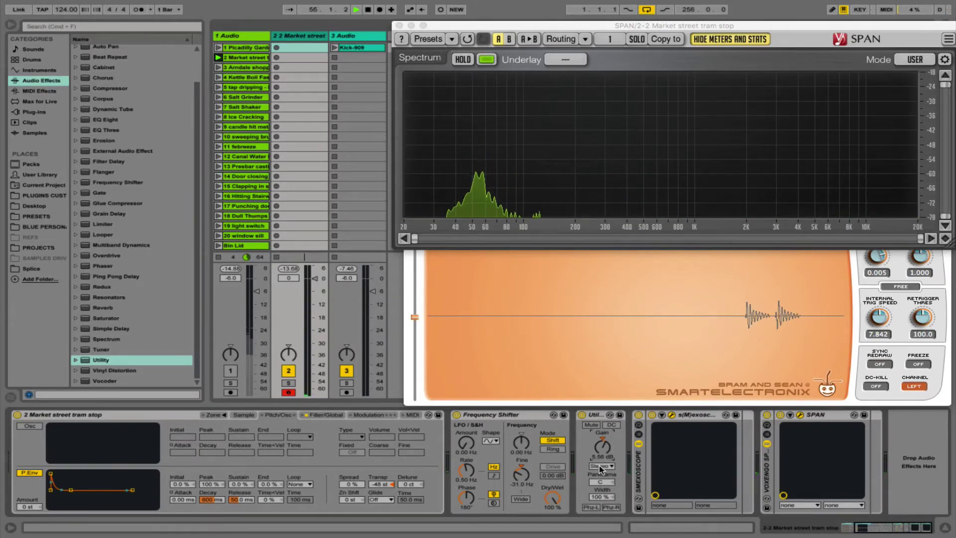
Compare the Utility's Left and Right channel modes and return the mode to Stereo
click(601, 466)
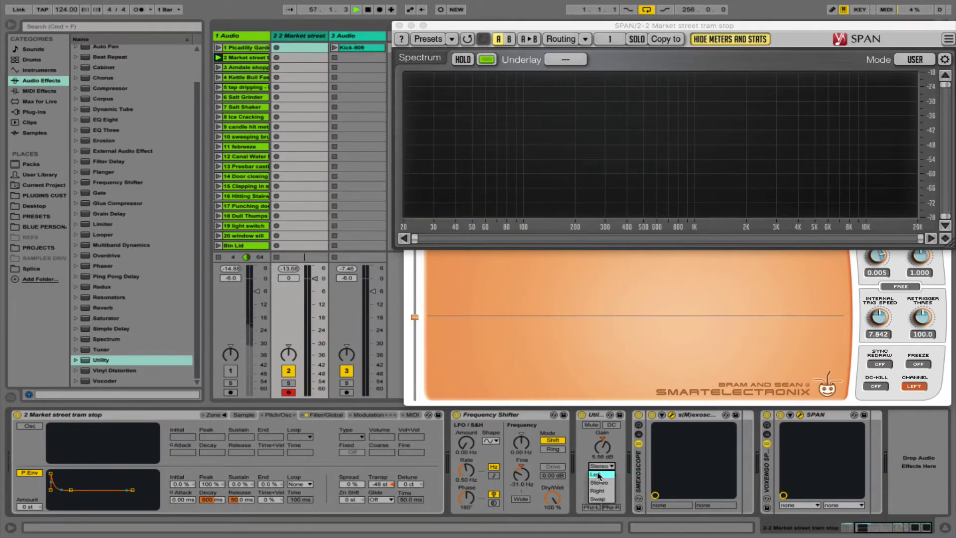
click(599, 476)
click(601, 466)
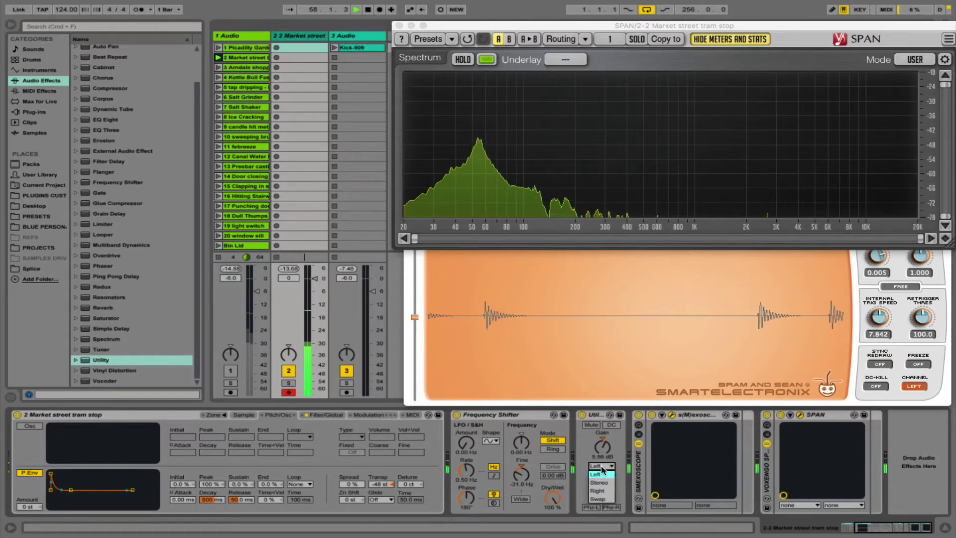
click(603, 491)
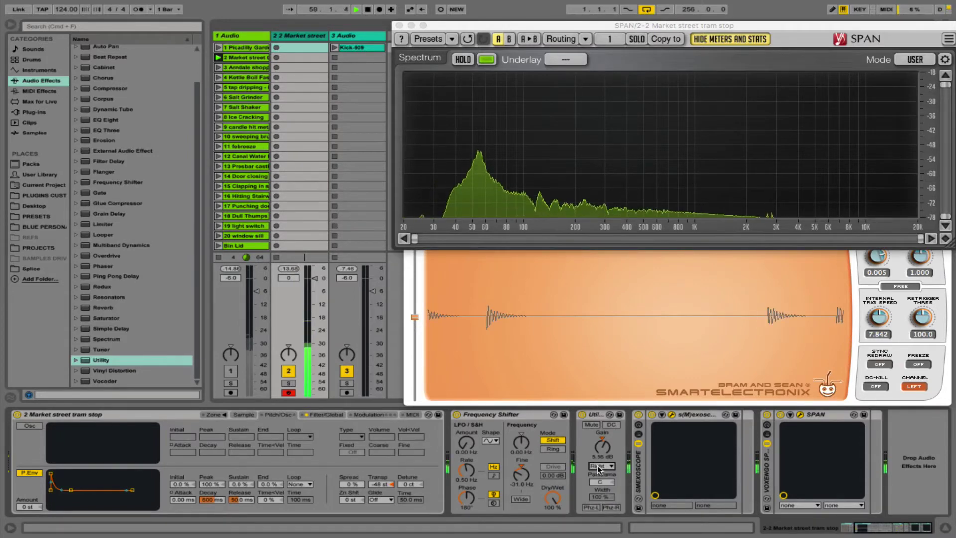
click(598, 466)
click(599, 483)
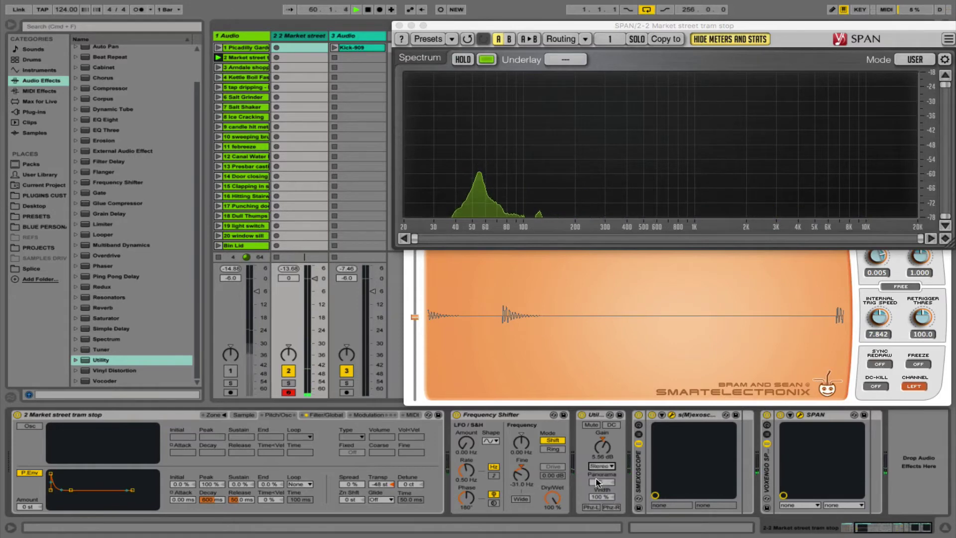
Try the Utility at 0.0 % width, restore the width to 100 %, and set its channel mode to Left
key(Delete)
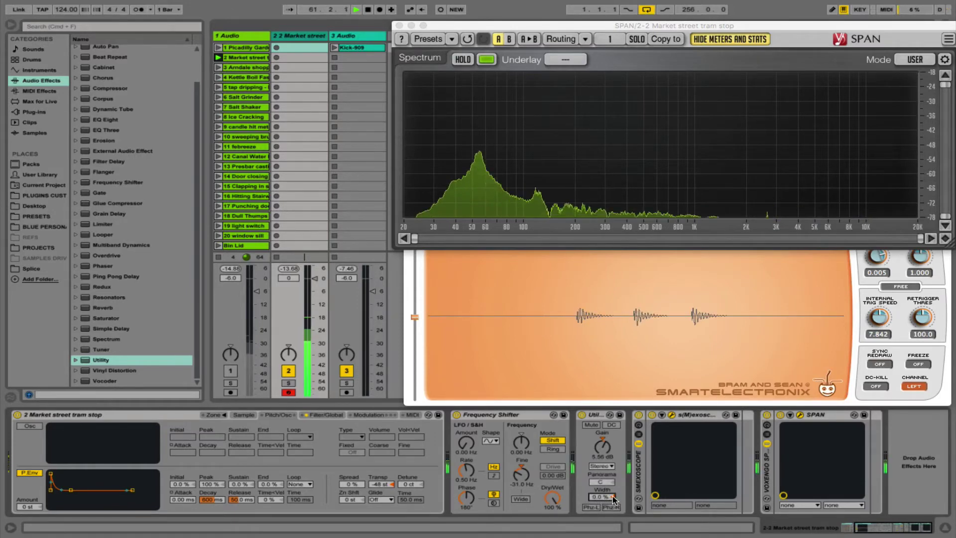
click(601, 467)
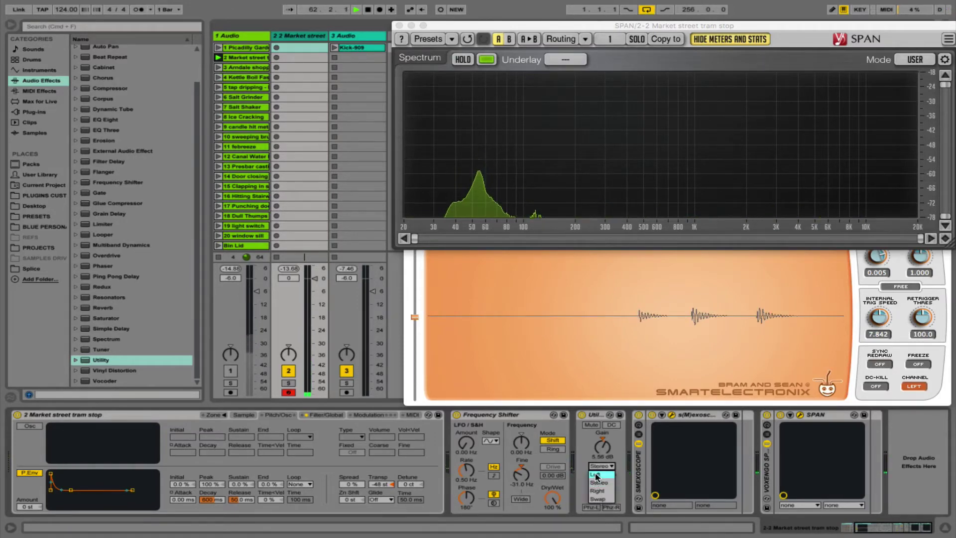
click(596, 476)
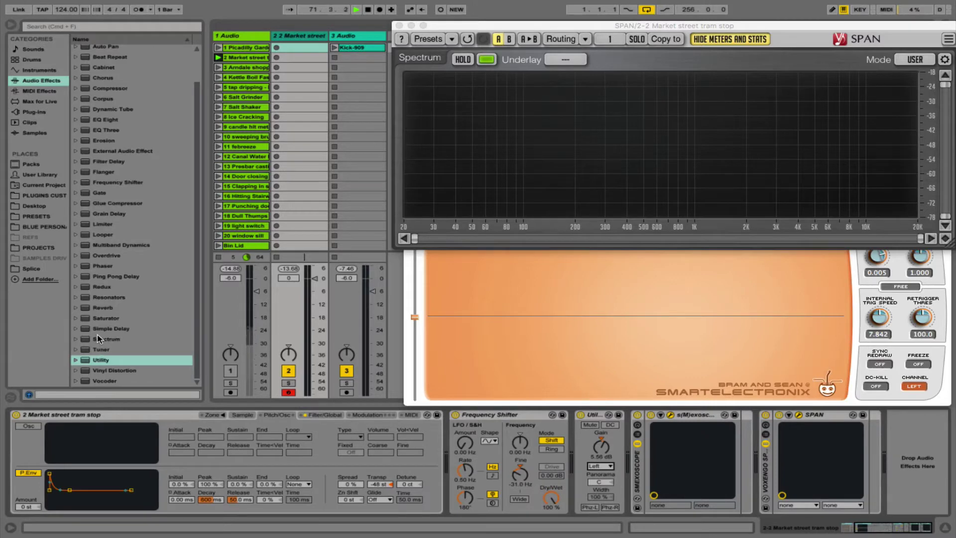
Stop the playing clip on the first audio track and insert a Saturator between the Utility and the oscilloscope
click(101, 319)
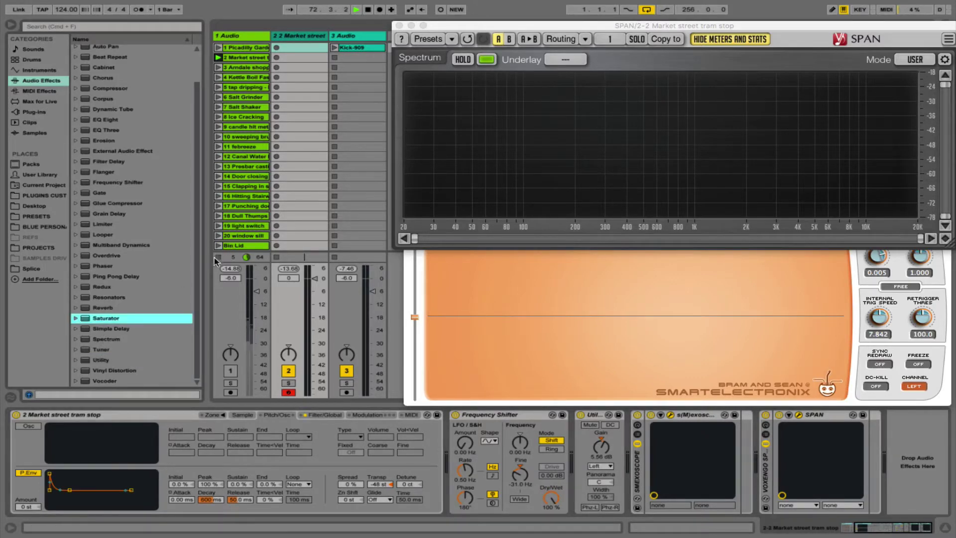
drag(94, 323, 633, 465)
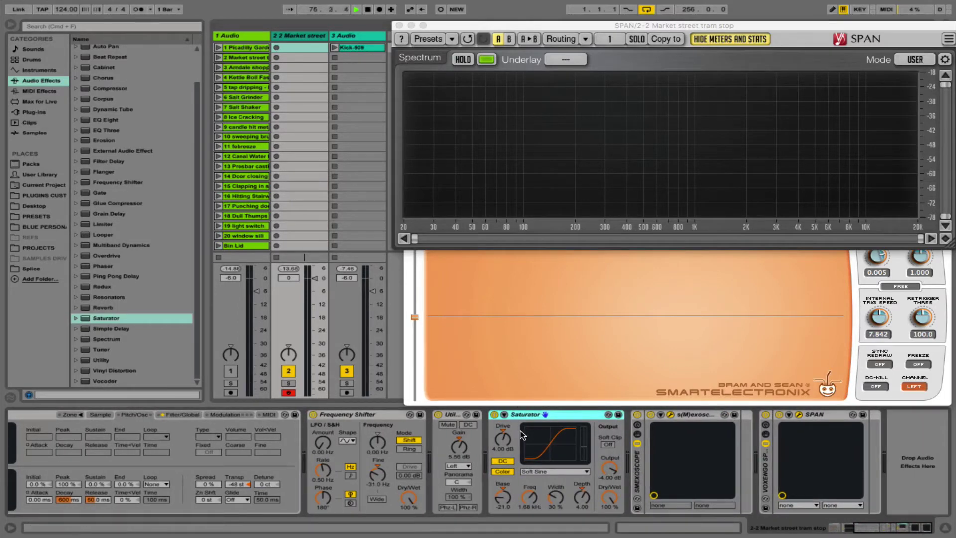
Set the Saturator's drive to 33.7 dB and output to -20.0 dB, with the Analog Clip curve
mouse_move(505, 443)
mouse_down()
mouse_move(506, 424)
mouse_move(506, 432)
mouse_up()
drag(610, 469, 610, 487)
drag(505, 442, 504, 428)
drag(610, 469, 610, 487)
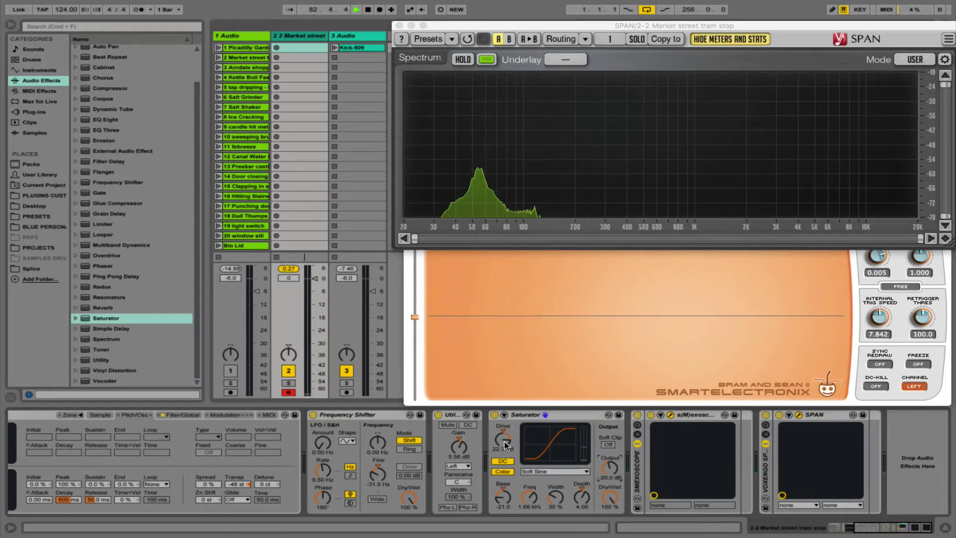
drag(503, 439, 503, 429)
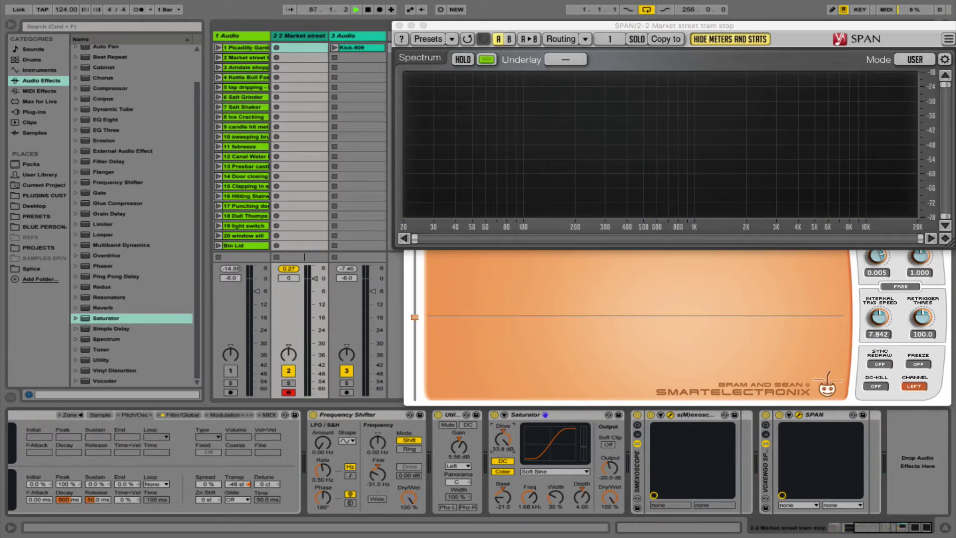
drag(503, 429, 503, 431)
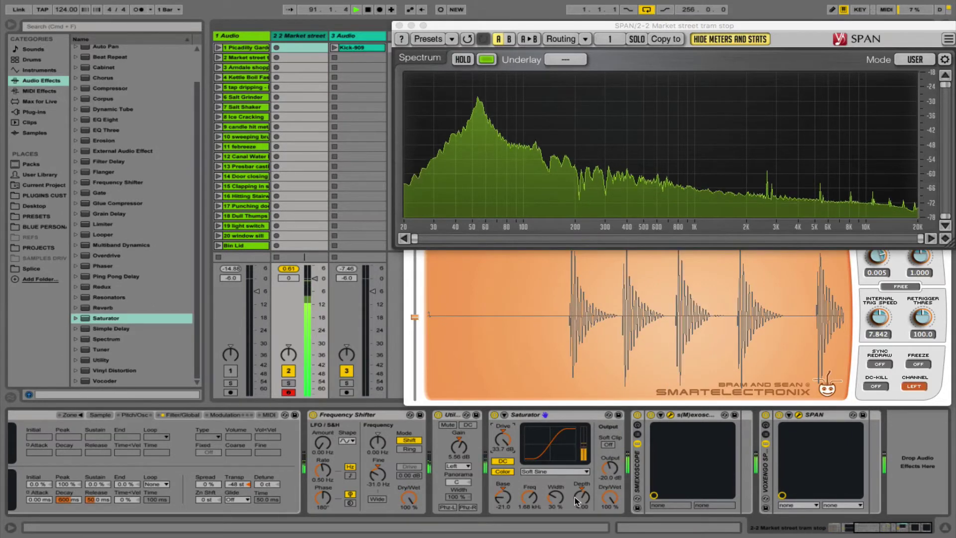
click(535, 471)
click(533, 478)
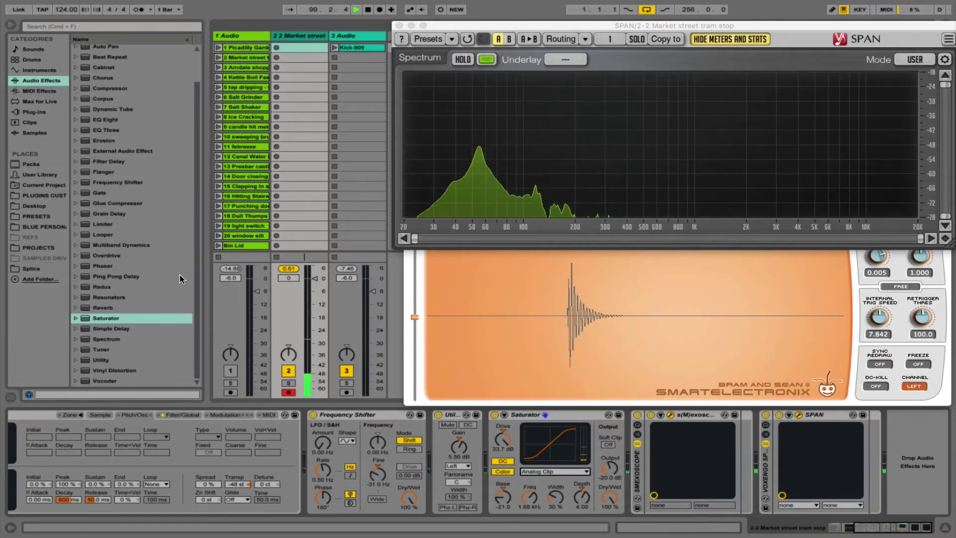
Insert an EQ Eight after the Saturator with its first low-cut band at 50.0 Hz, and compare the sound with the EQ bypassed
drag(102, 121, 622, 490)
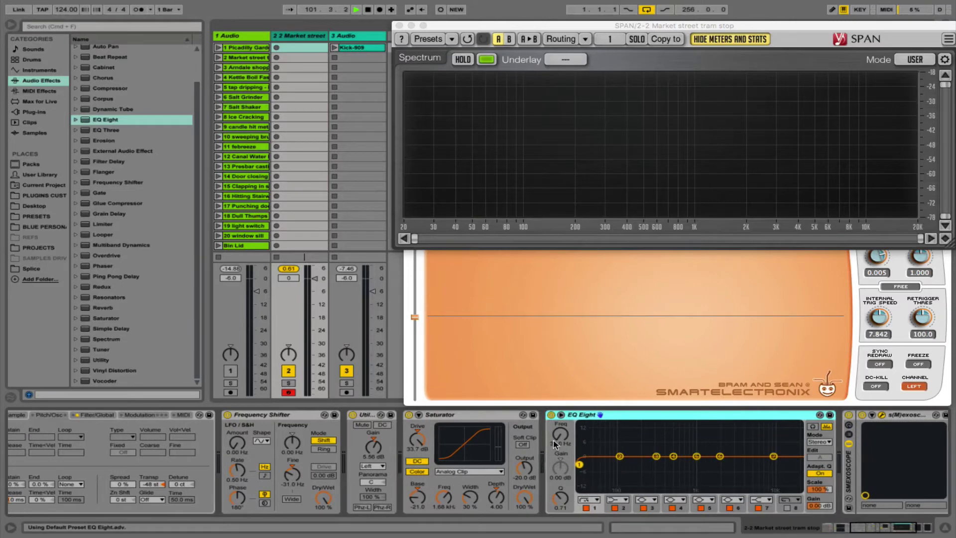
click(555, 445)
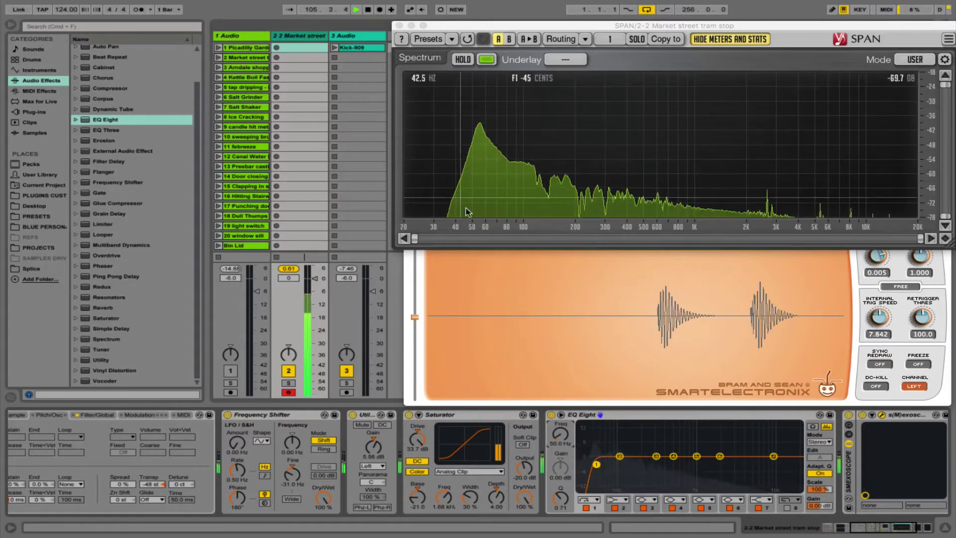
click(551, 415)
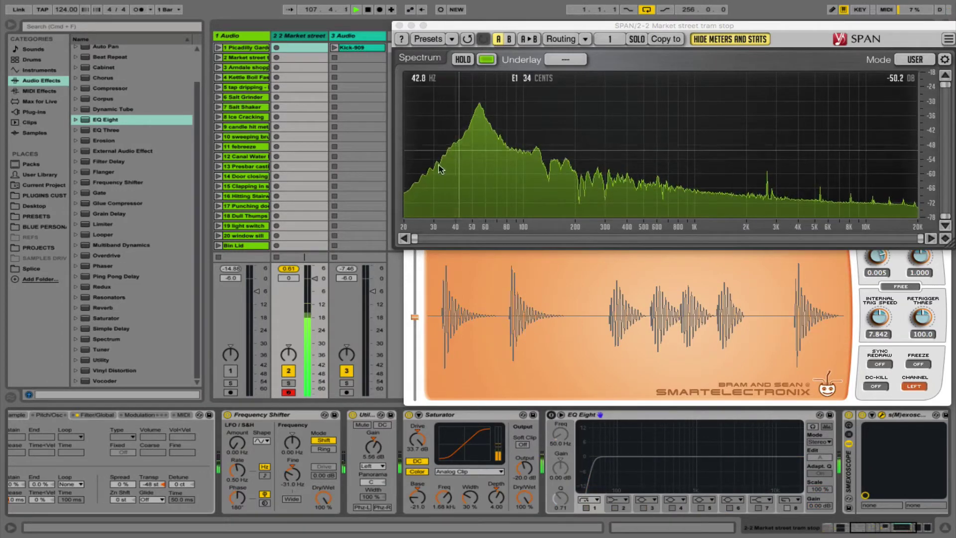
click(551, 415)
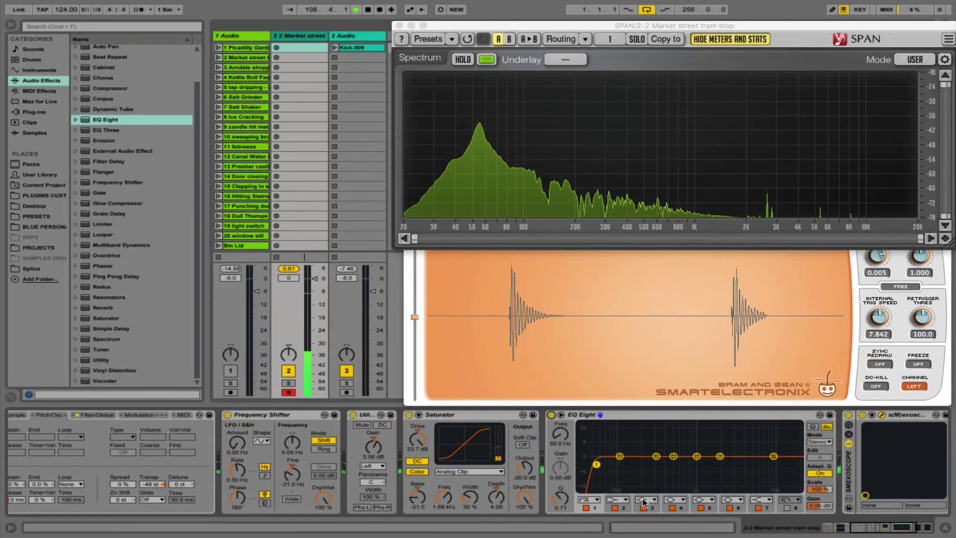
Set the decay of the Sampler's volume envelope to 1.06 s
scroll(587, 493, right, 3)
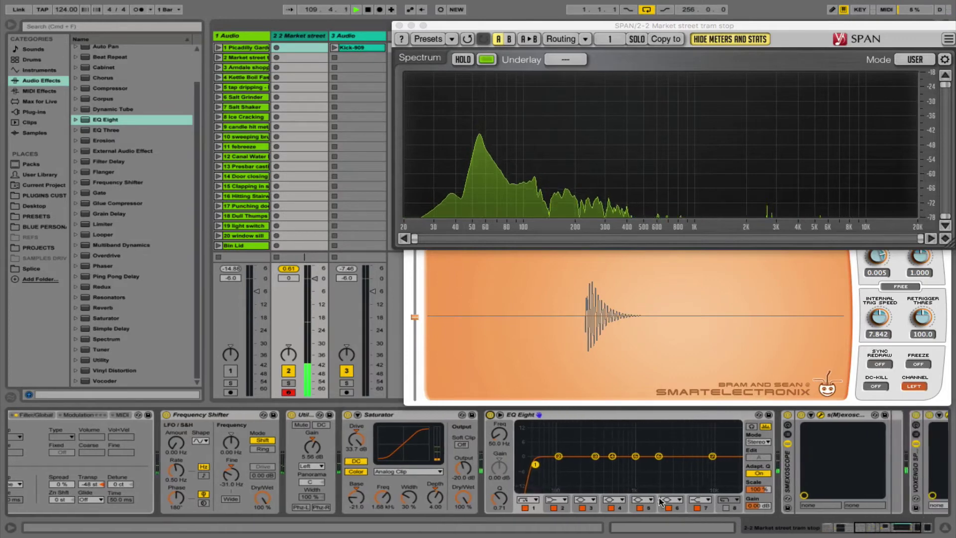
scroll(553, 478, left, 10)
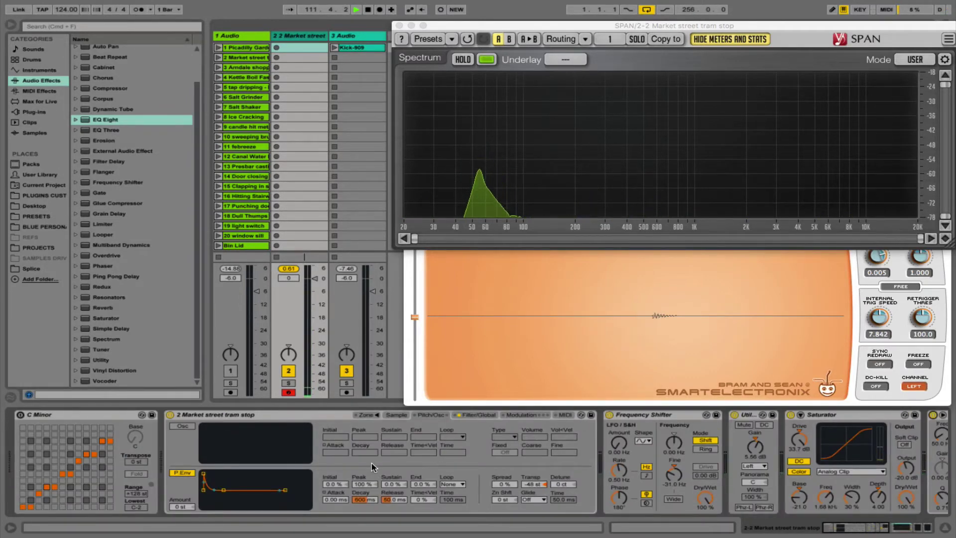
click(471, 414)
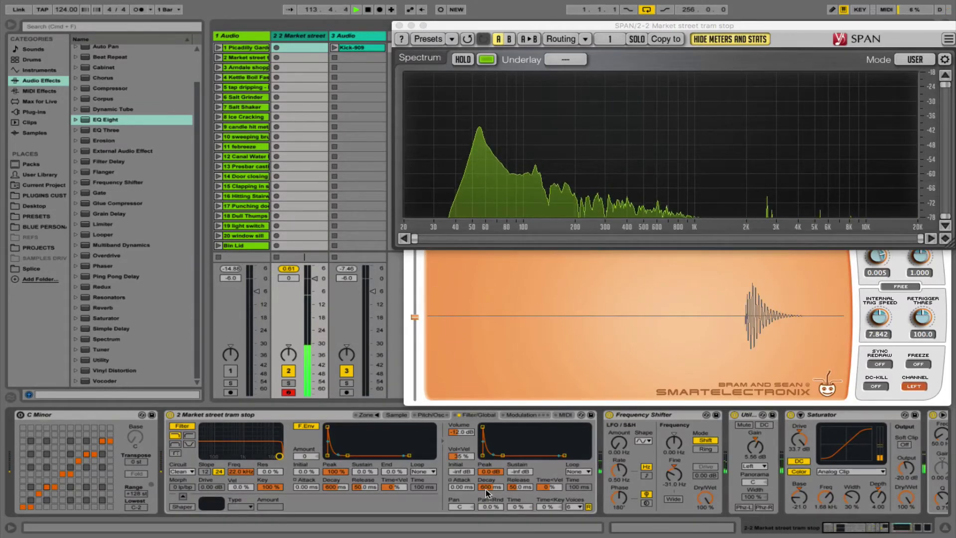
drag(486, 489, 486, 478)
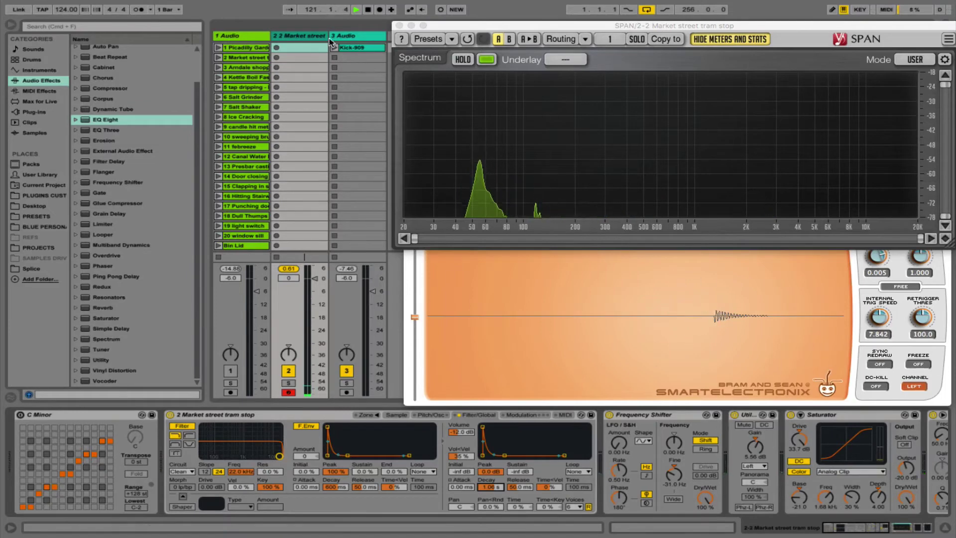
Open the Kick-909 clip on the third track for editing and enable Warp on its sample
click(351, 48)
double_click(351, 48)
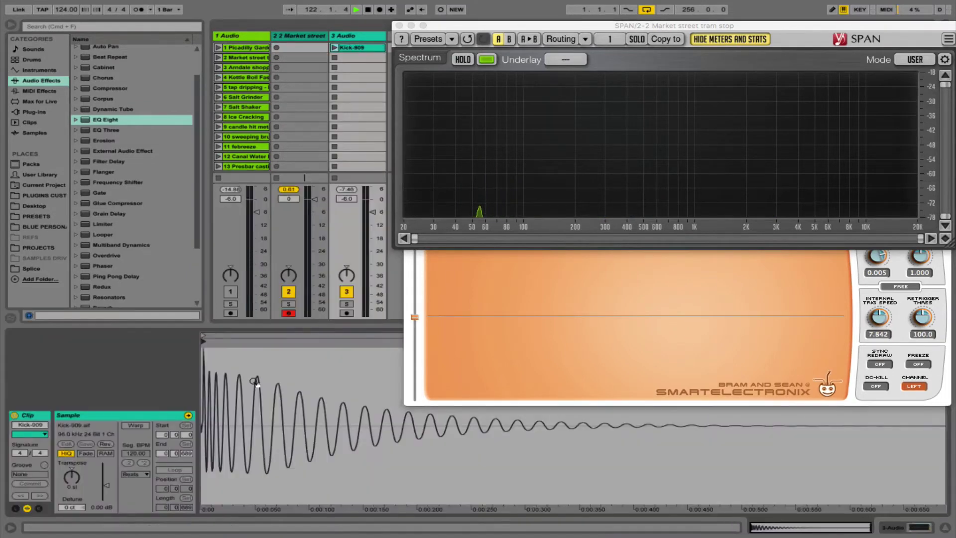
click(134, 426)
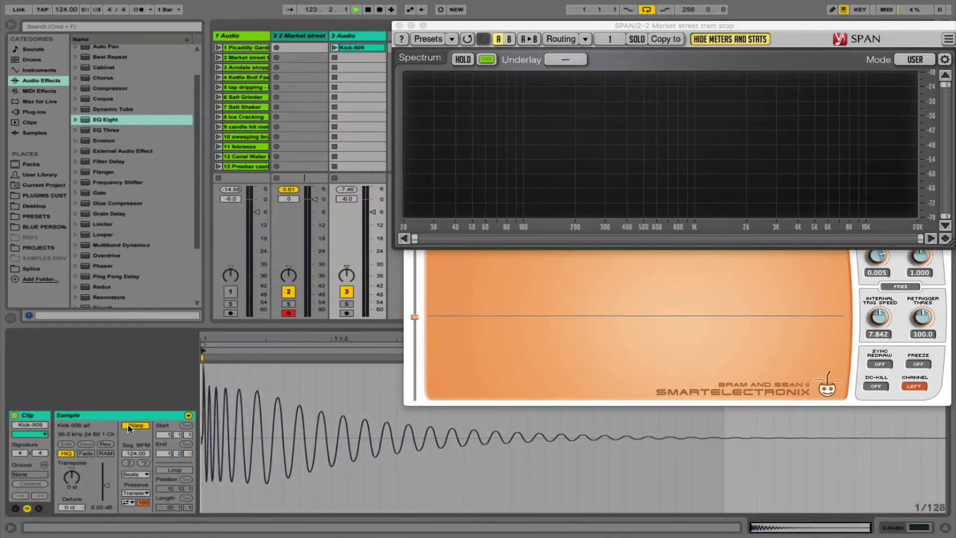
Examine the Kick-909 waveform, comparing the cycle spacing of the opening pitch drop with the longer tail, and play the clip
drag(234, 434, 642, 455)
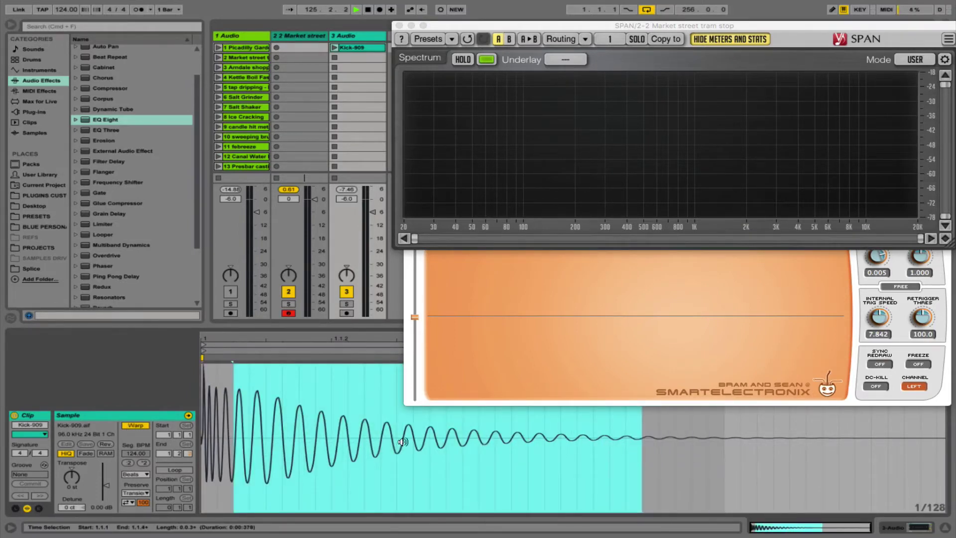
drag(229, 430, 202, 437)
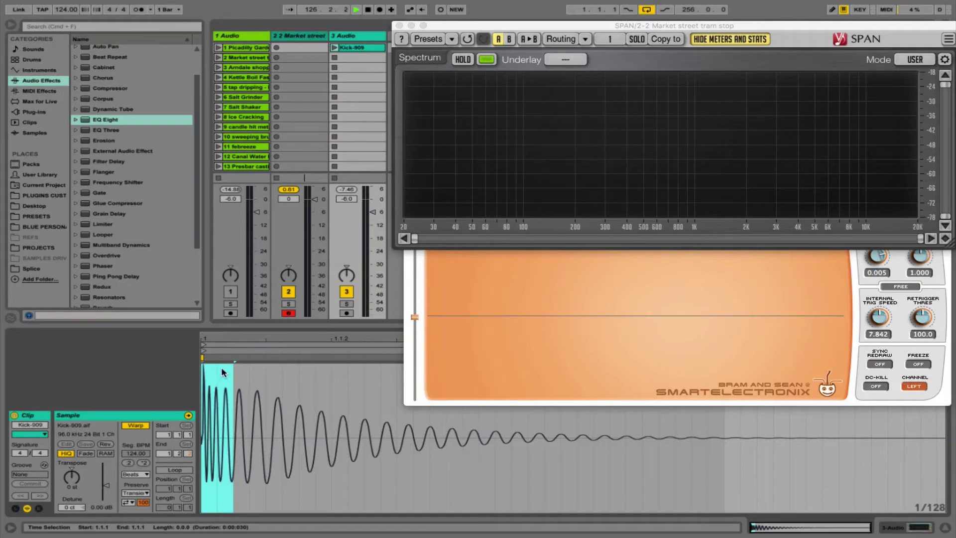
drag(215, 342, 382, 421)
drag(219, 403, 383, 343)
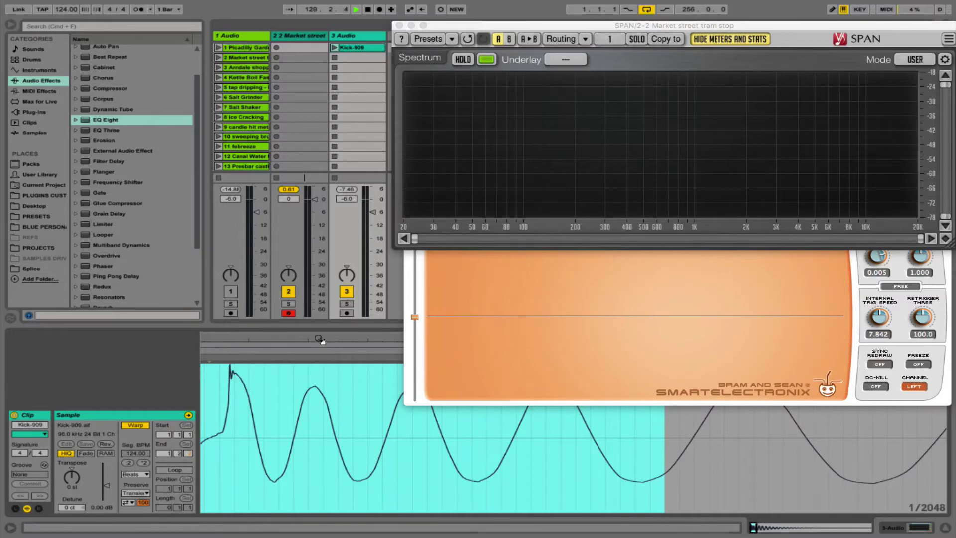
drag(384, 343, 383, 269)
drag(233, 411, 691, 463)
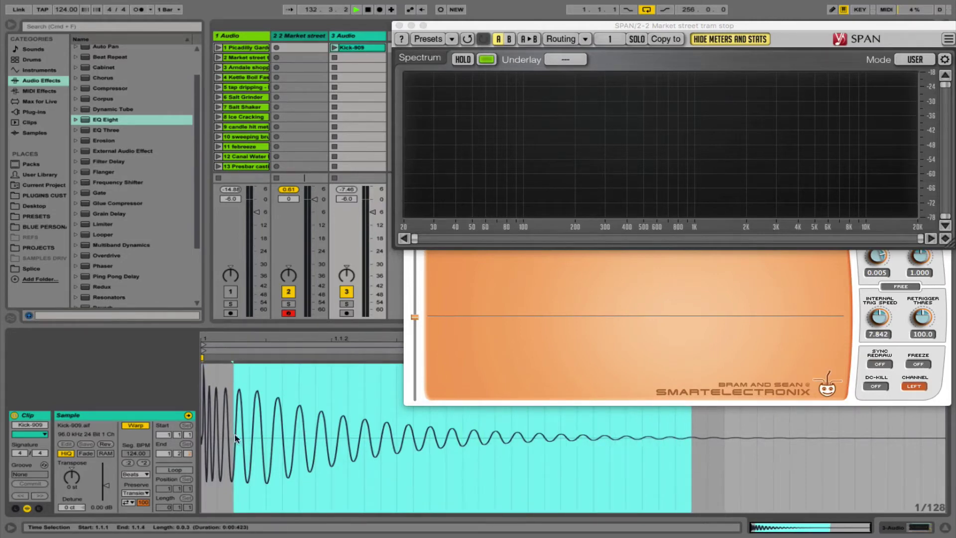
click(332, 48)
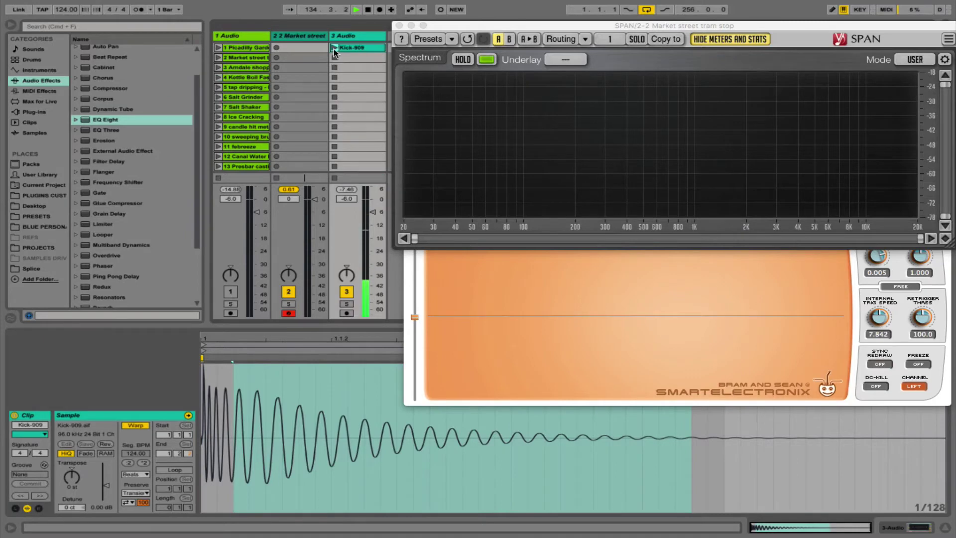
Return to the tram stop track's Sampler and raise its pitch envelope amount to +12 st and on to +24 st
click(301, 35)
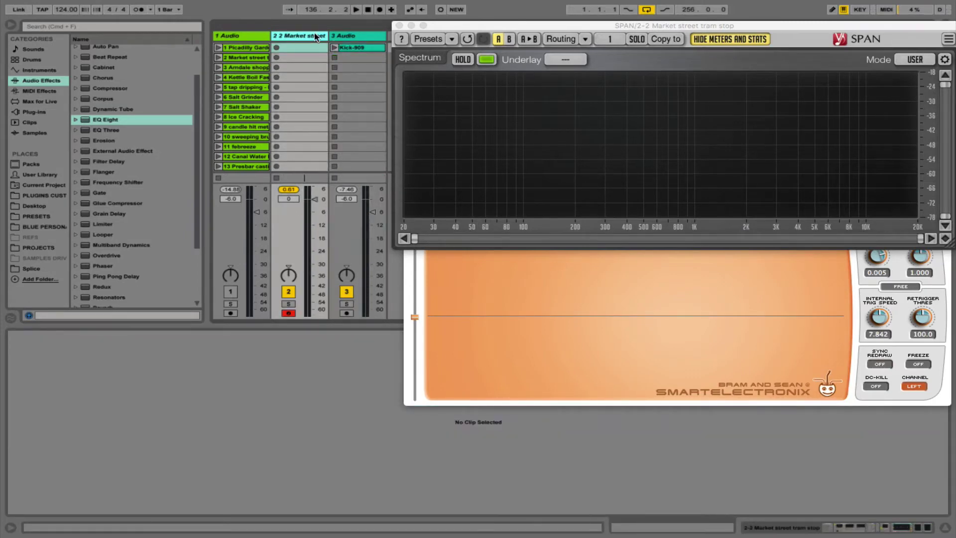
double_click(314, 37)
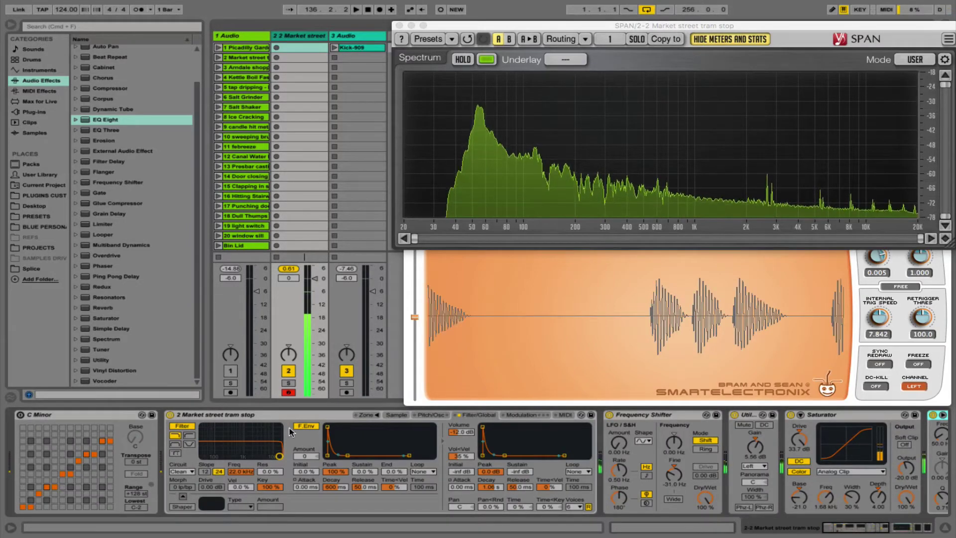
click(421, 414)
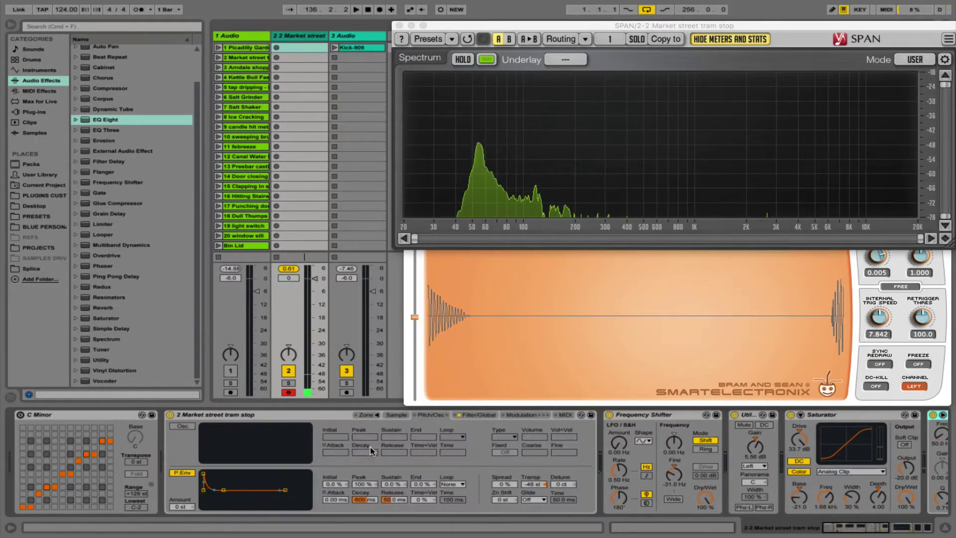
drag(196, 501, 196, 473)
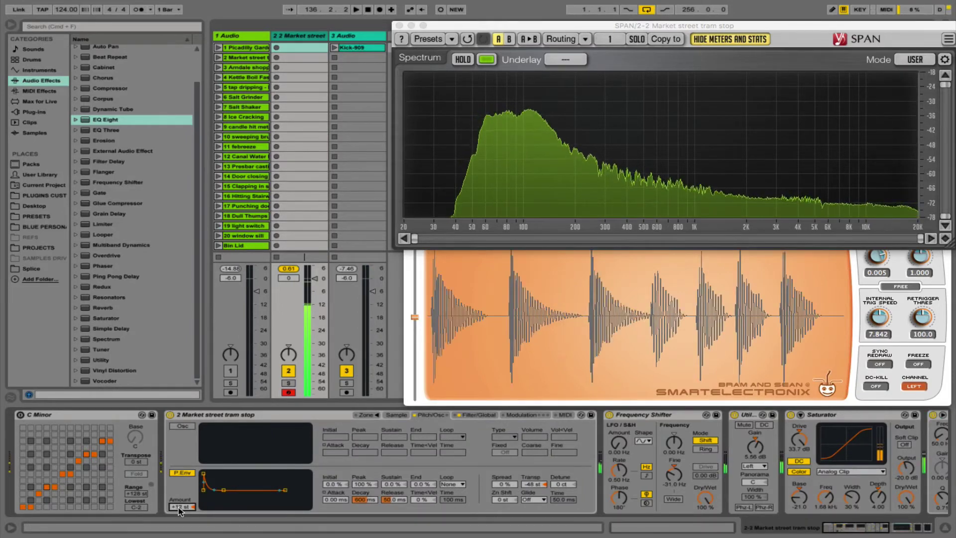
mouse_move(183, 506)
mouse_down()
mouse_move(183, 484)
mouse_move(178, 505)
mouse_up()
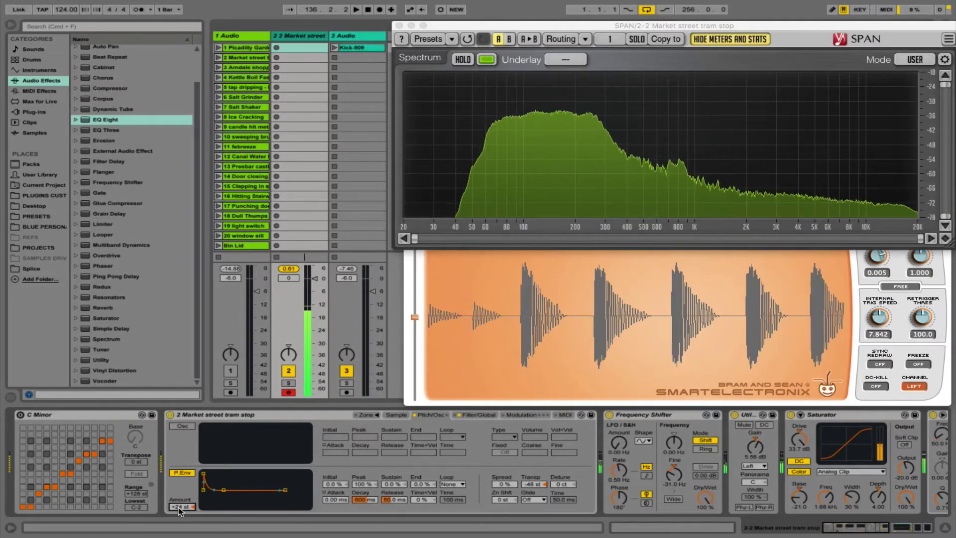
Try a shorter pitch envelope decay, ending at 376 ms, with the pitch envelope amount at +36 st
click(361, 501)
mouse_move(362, 500)
mouse_down()
mouse_move(362, 489)
mouse_move(362, 508)
mouse_up()
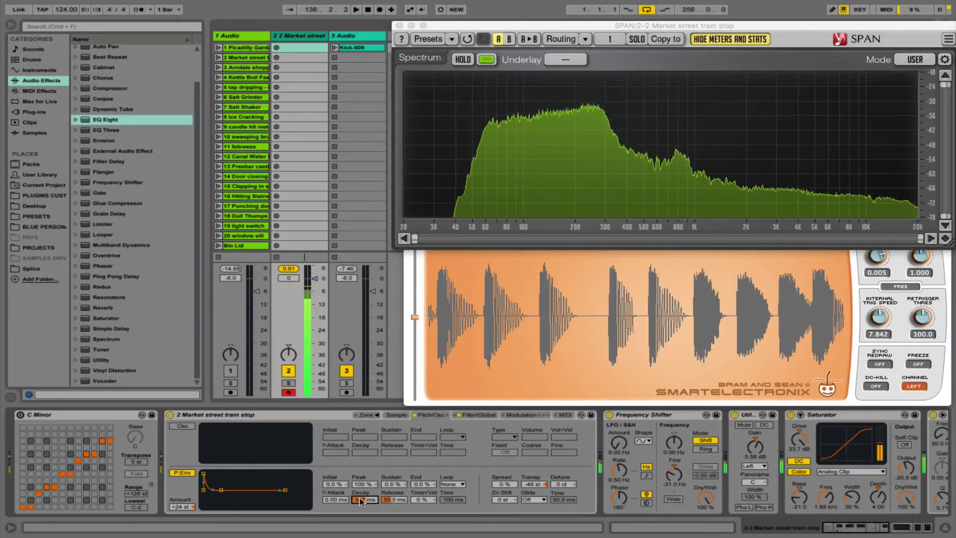
drag(196, 505, 196, 494)
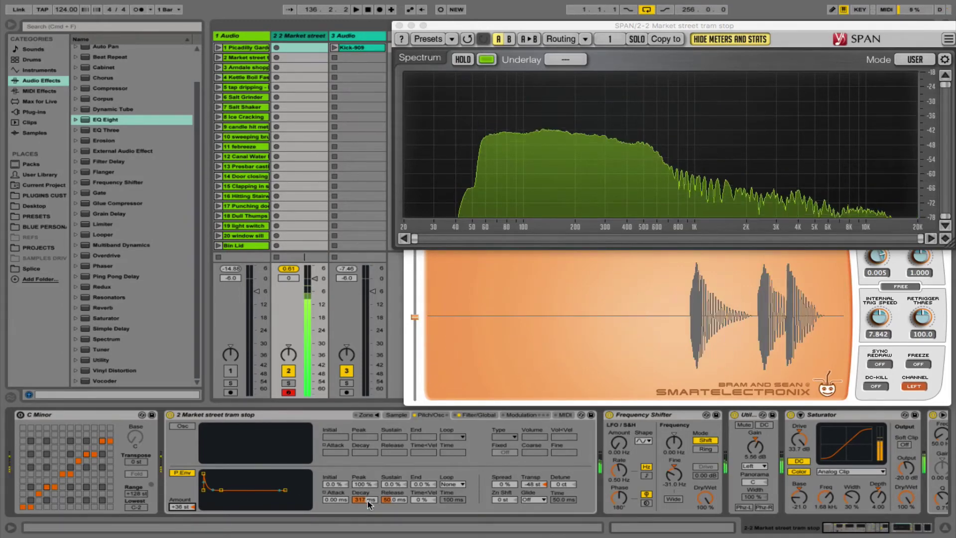
mouse_move(368, 500)
mouse_down()
mouse_move(368, 490)
mouse_move(366, 501)
mouse_up()
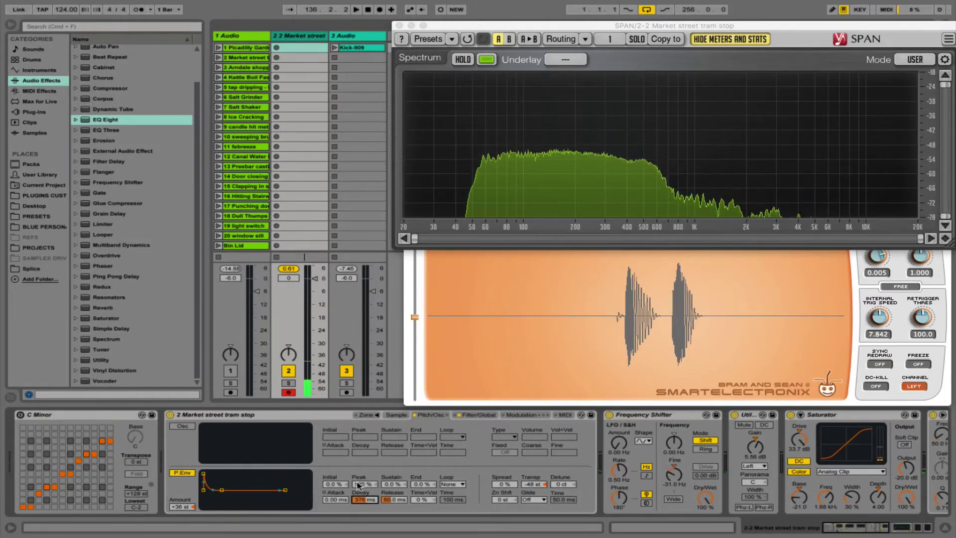
Group the Sampler into an Instrument Rack and map pitch envelope amount and decay to Macros 1 and 2, named Pitch Env amnt and Pitch decay
click(271, 418)
key(super+g)
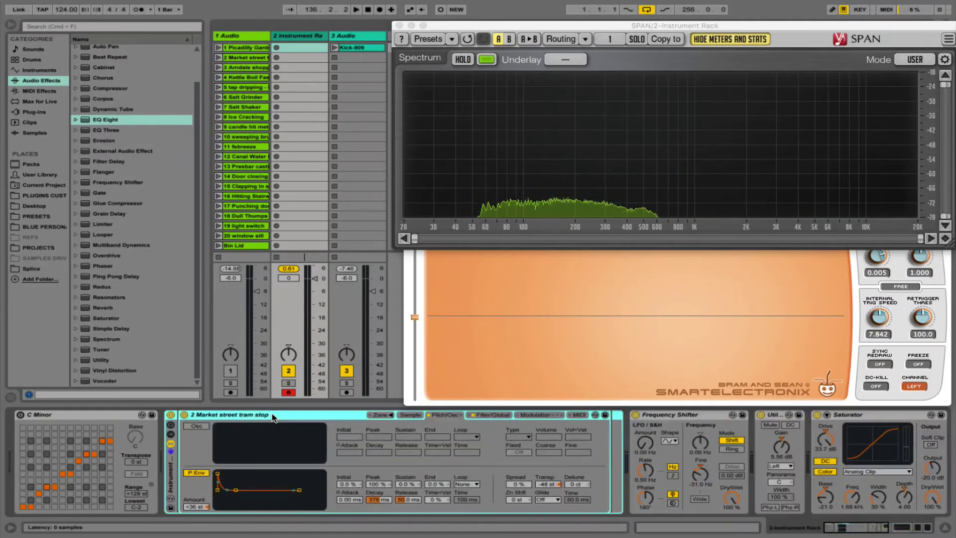
right_click(198, 507)
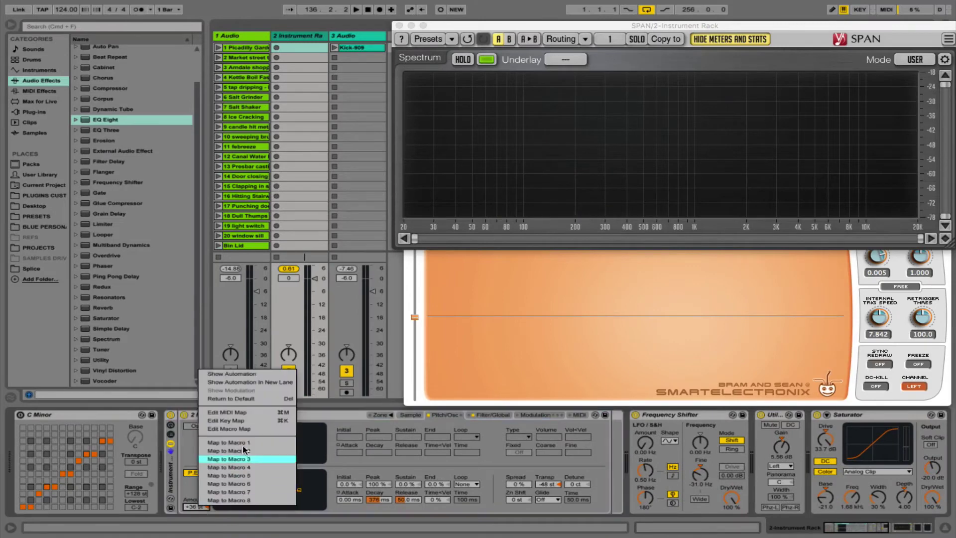
click(253, 445)
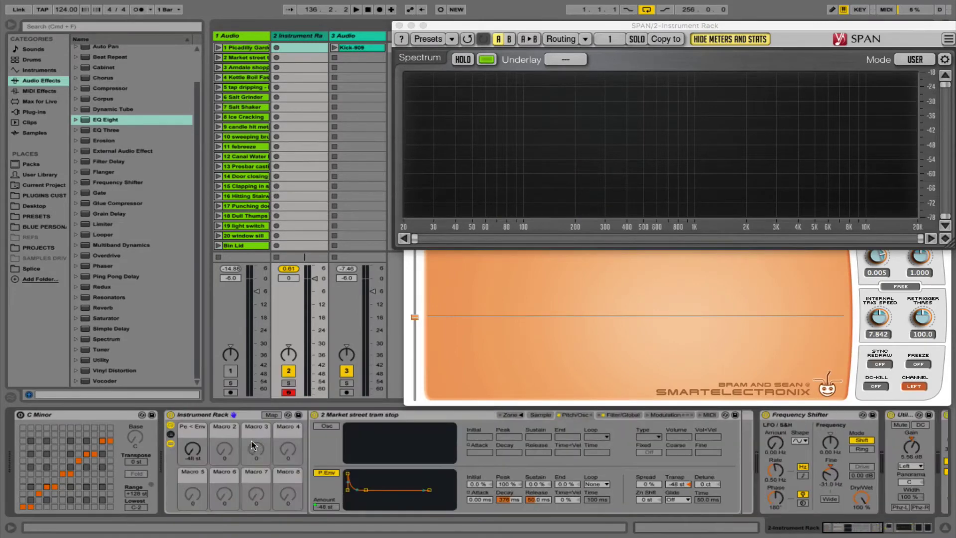
right_click(518, 501)
click(547, 444)
Limit the macro mappings to 0 to +36 st for the pitch envelope amount and 200 to 600 ms for the pitch decay
click(271, 415)
click(207, 50)
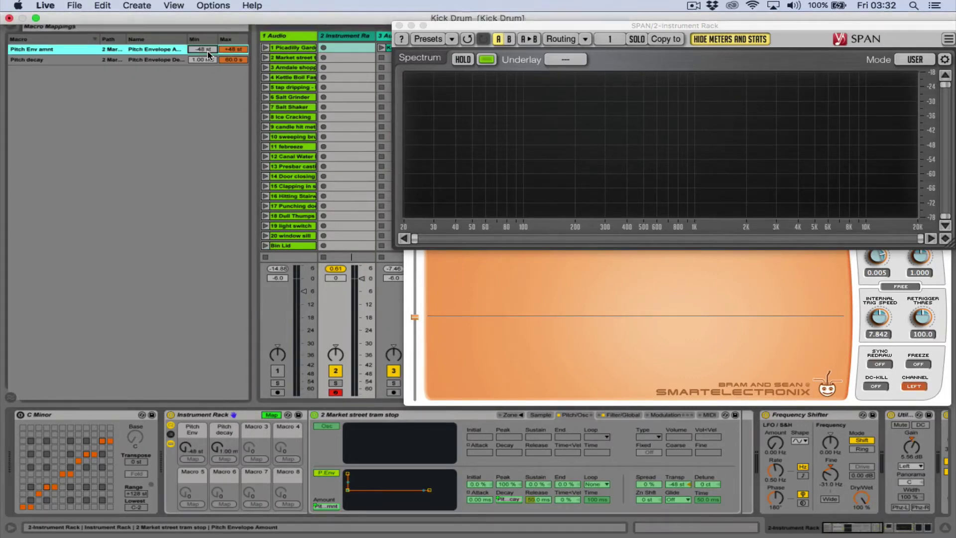
text(0)
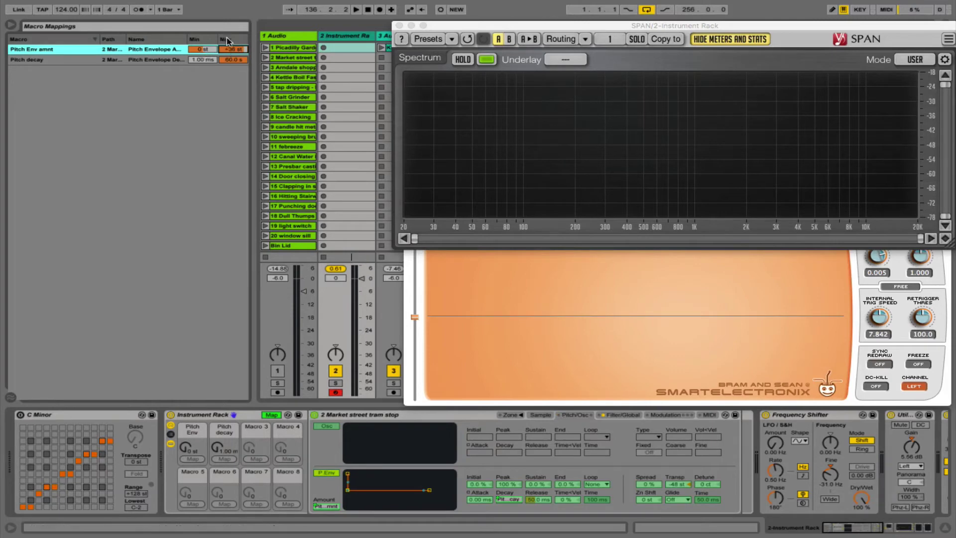
click(204, 59)
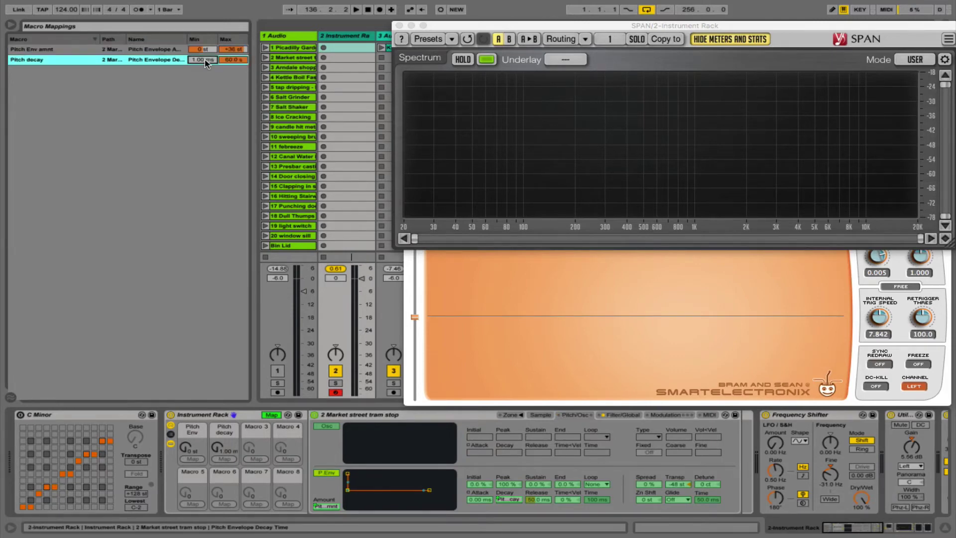
text(200)
key(Return)
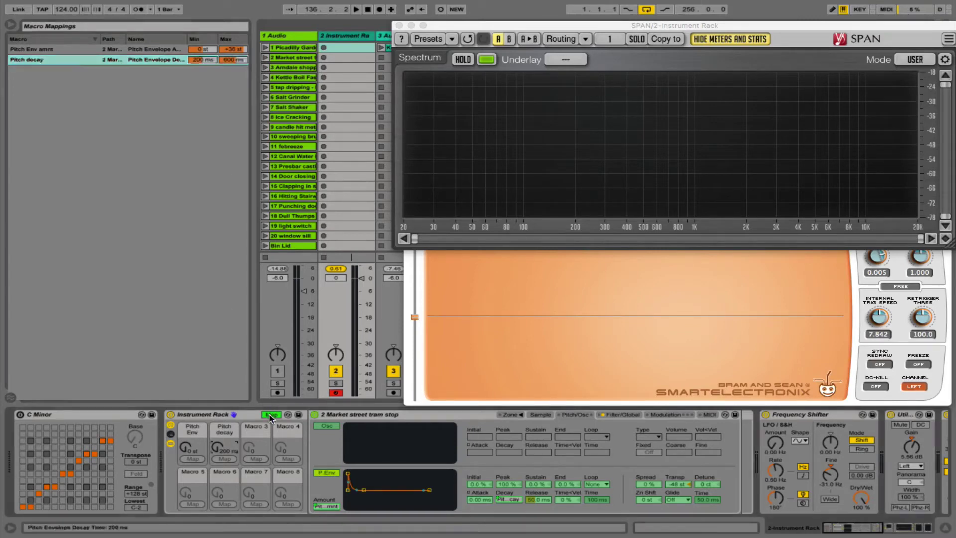
click(272, 415)
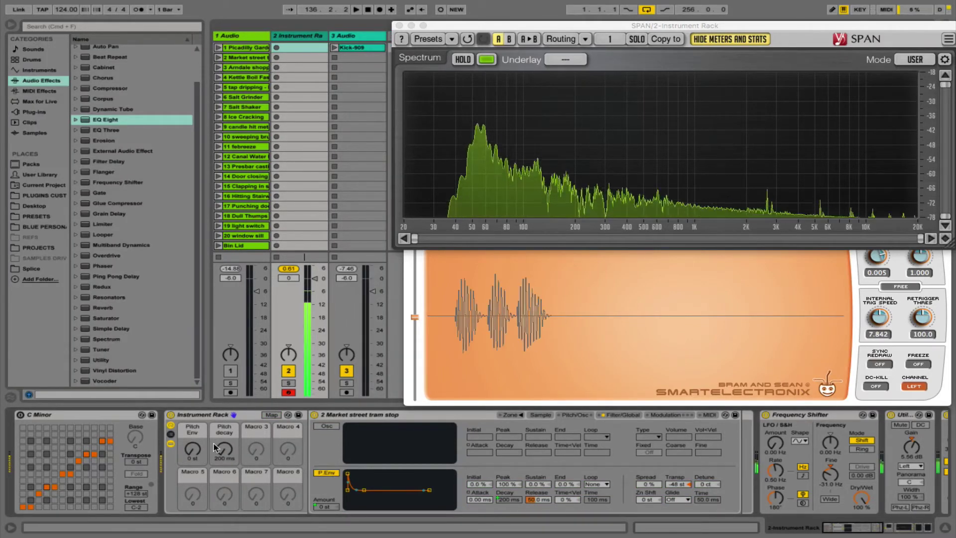
Test the pitch envelope macro and raise the minimum of its mapping to +12 st
drag(193, 450, 193, 448)
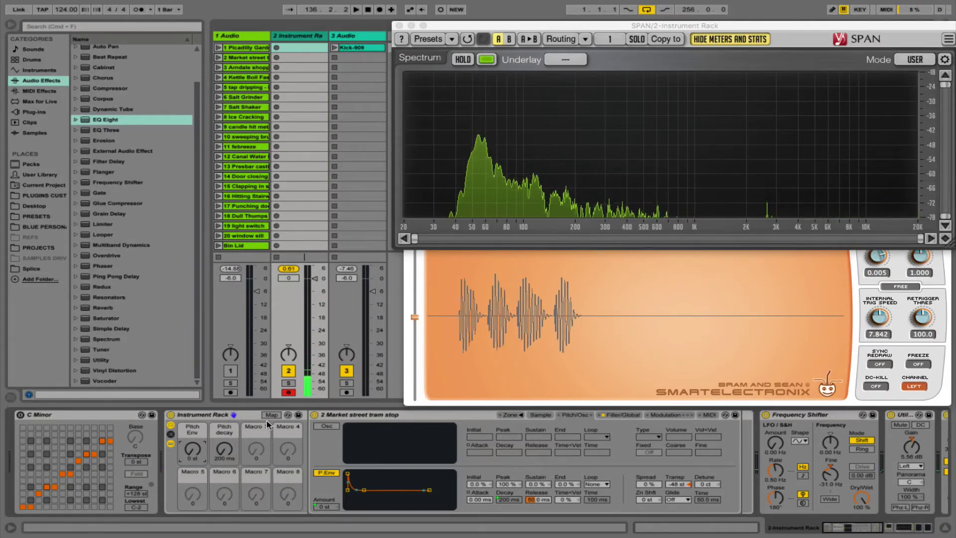
click(271, 414)
click(194, 51)
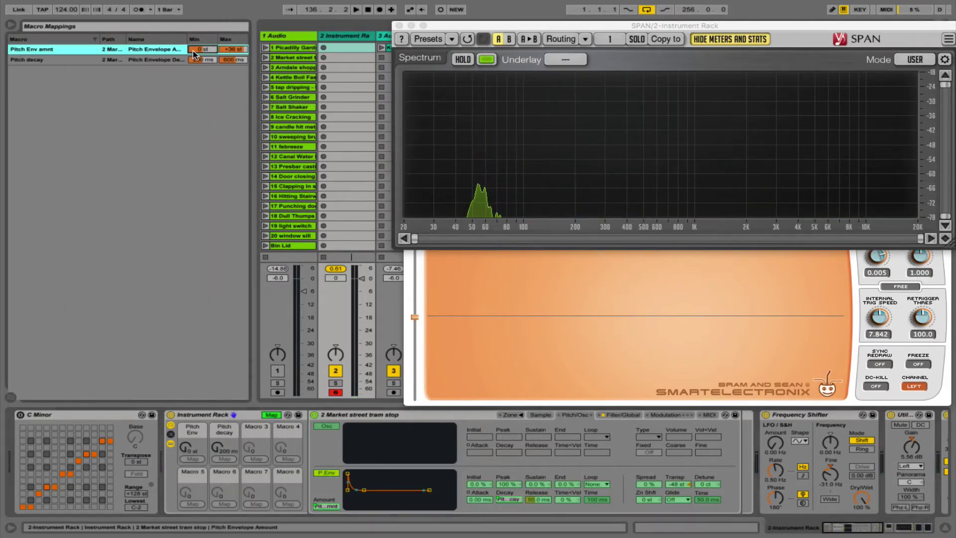
click(272, 415)
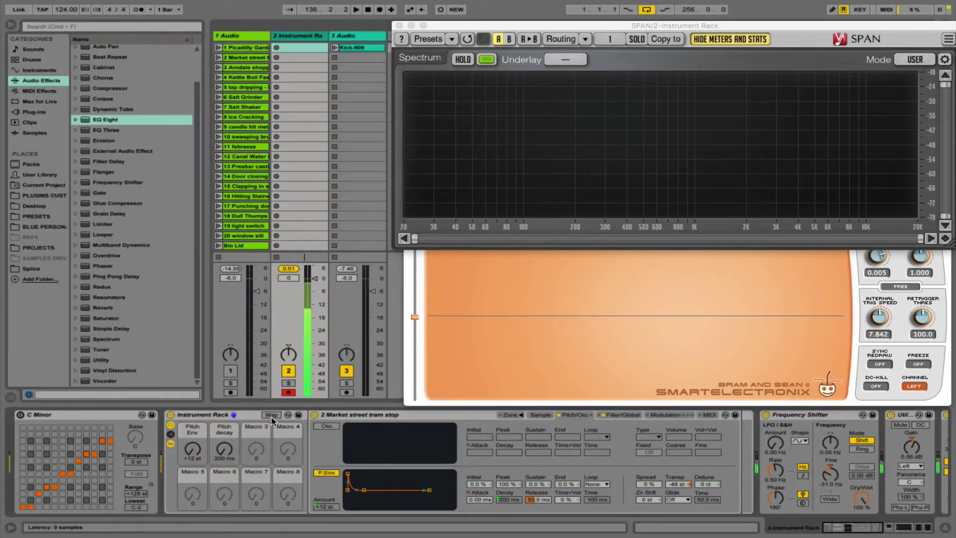
Adjust the rack's macros while playing, setting the pitch envelope amount to +24 st and the pitch decay to 500 ms
drag(193, 454, 224, 389)
drag(190, 459, 224, 467)
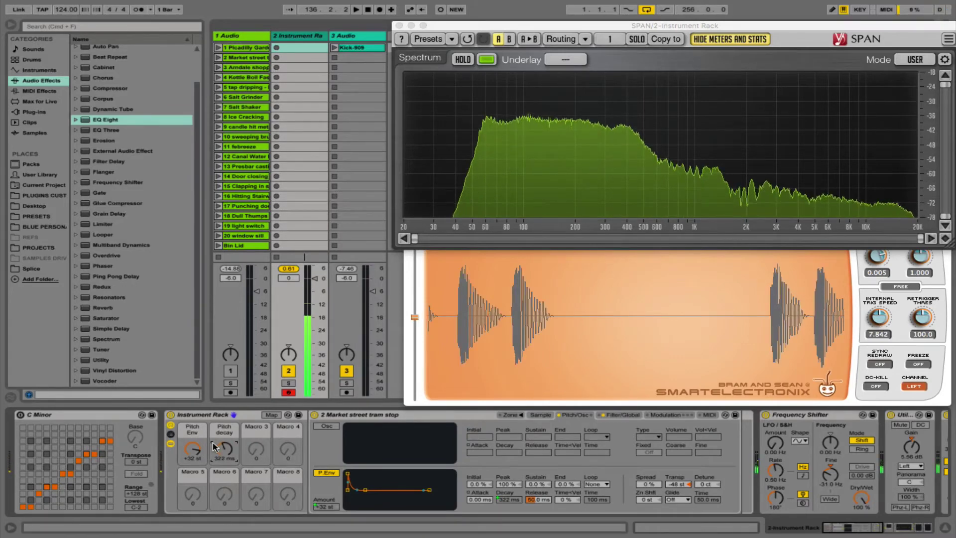
drag(193, 450, 220, 459)
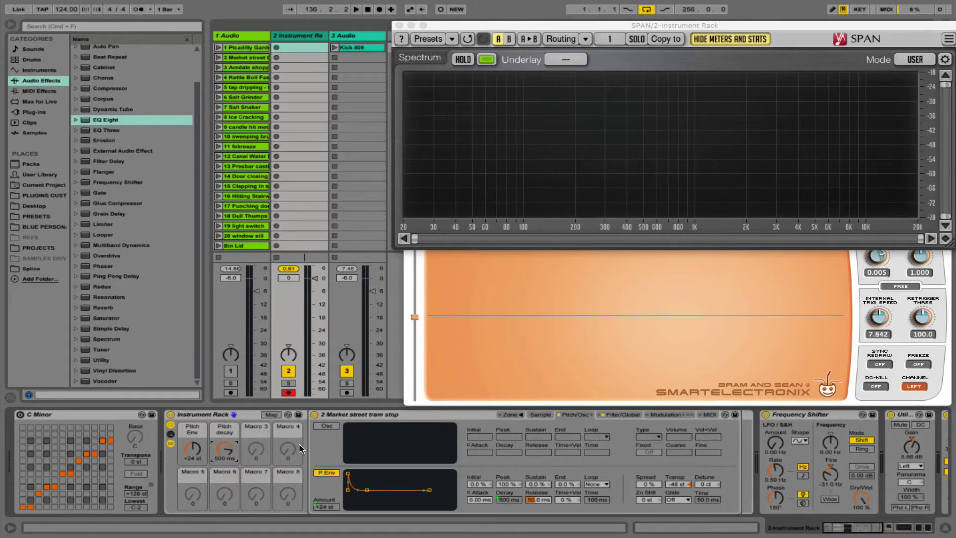
Insert a Gate between the EQ Eight and the oscilloscope and toggle its bypass to check the kick's sound
scroll(377, 436, right, 10)
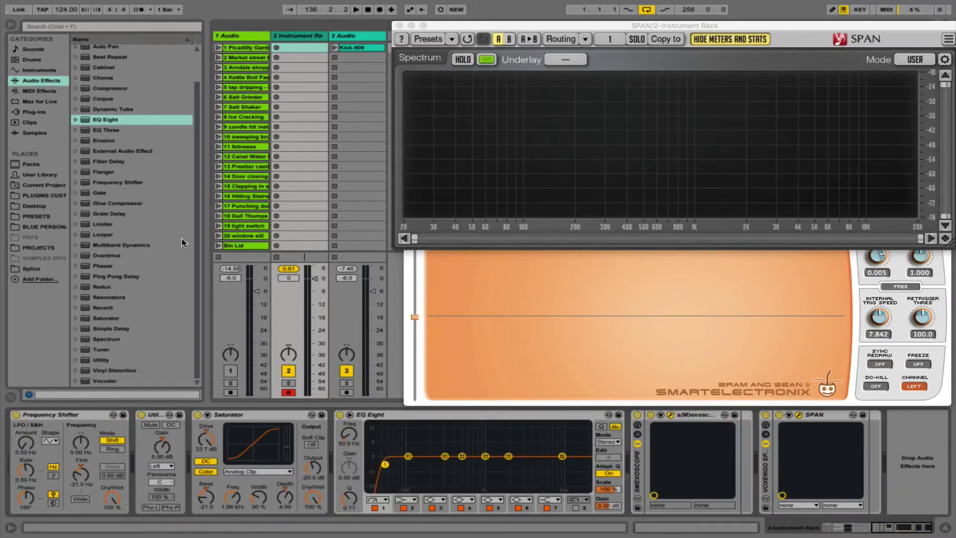
key(a)
mouse_move(99, 196)
mouse_down()
mouse_move(862, 453)
mouse_move(629, 456)
mouse_up()
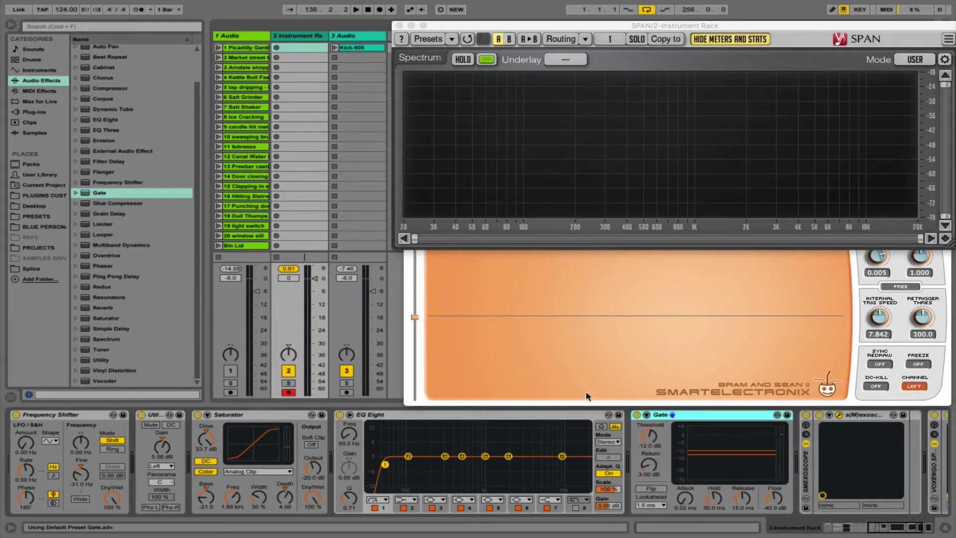
click(638, 415)
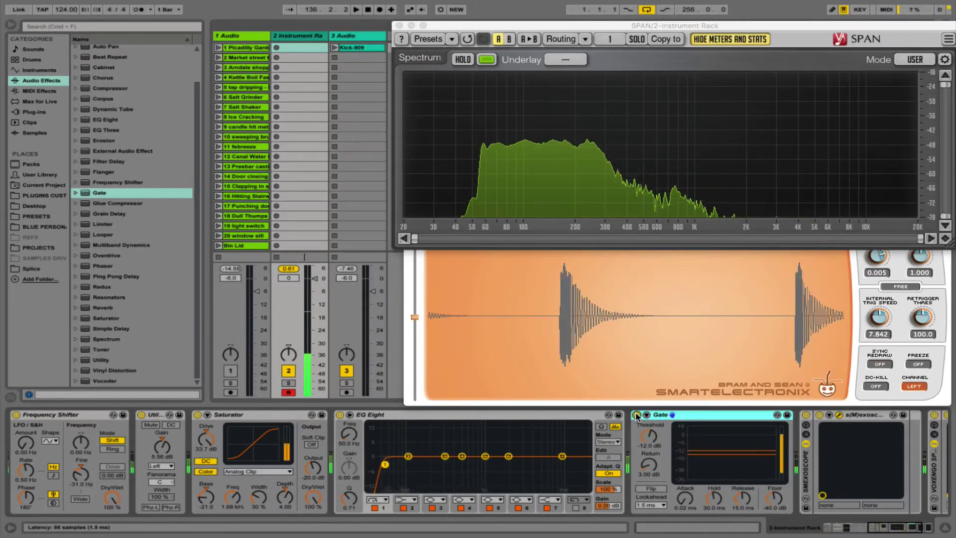
Re-enable the Gate and insert a Compressor between it and the oscilloscope
click(637, 415)
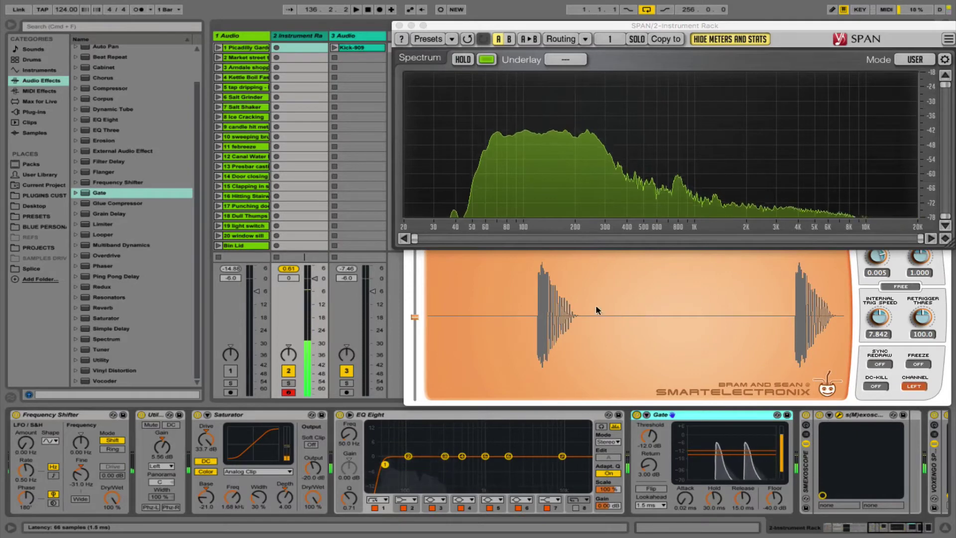
scroll(658, 473, right, 3)
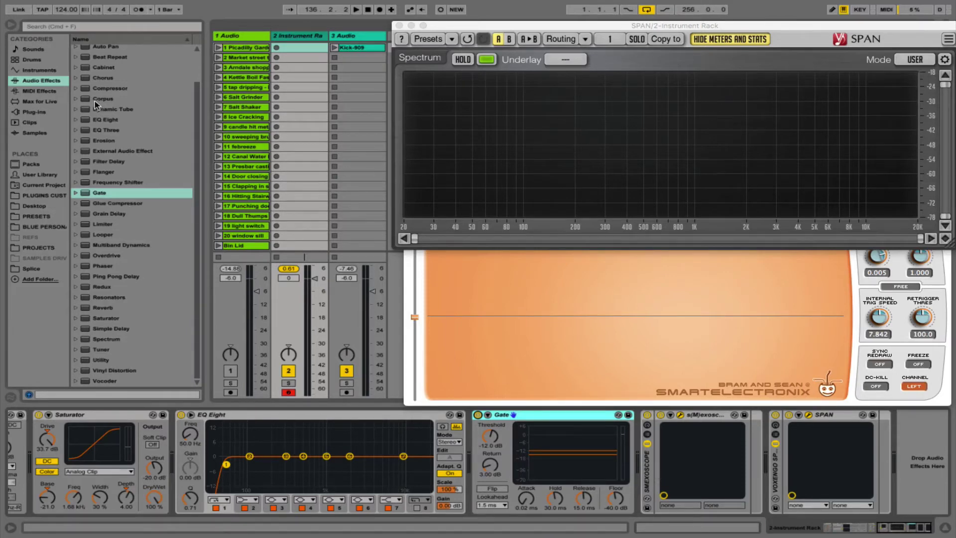
drag(98, 93, 636, 447)
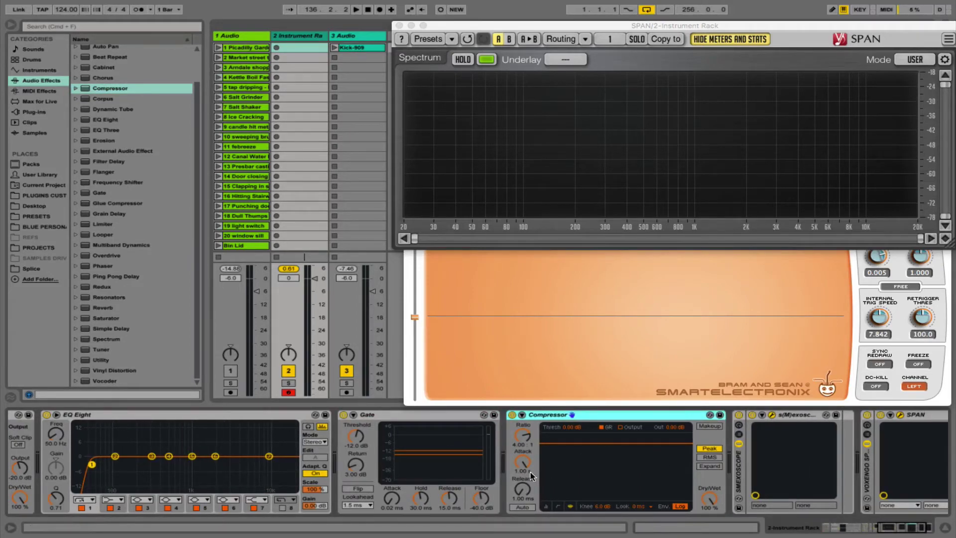
Set the Compressor to 10 ms attack, 50 ms release and a -14.5 dB threshold with Makeup enabled, testing it against the kick
click(523, 498)
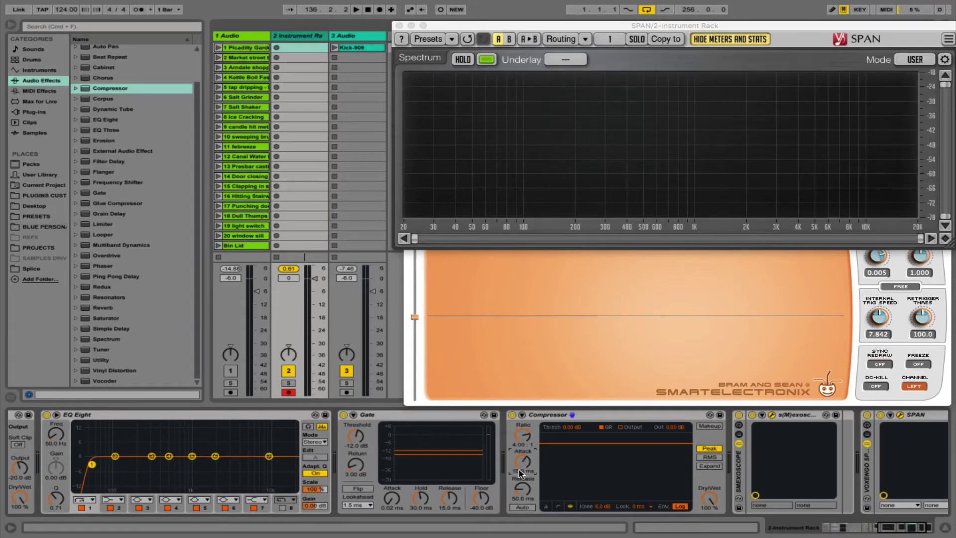
drag(566, 444, 566, 456)
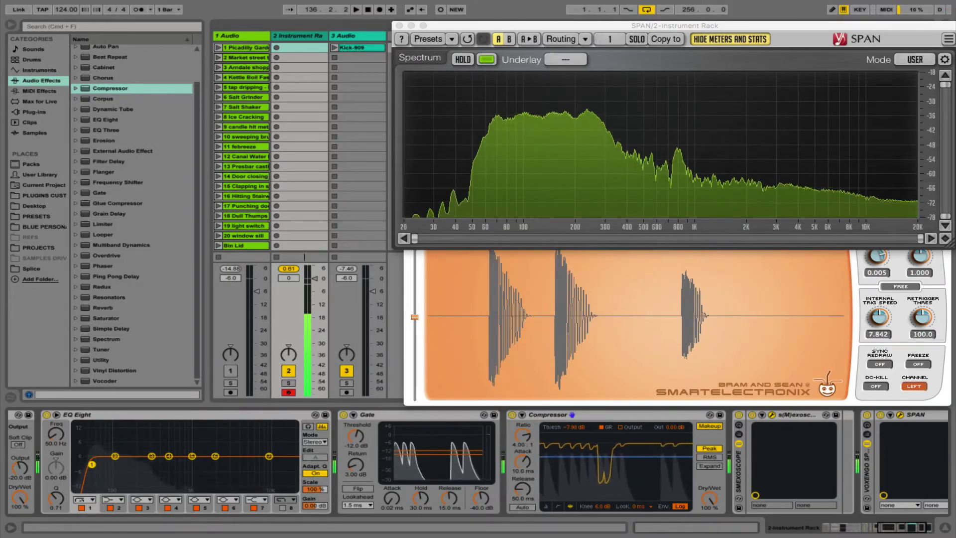
drag(566, 457, 566, 462)
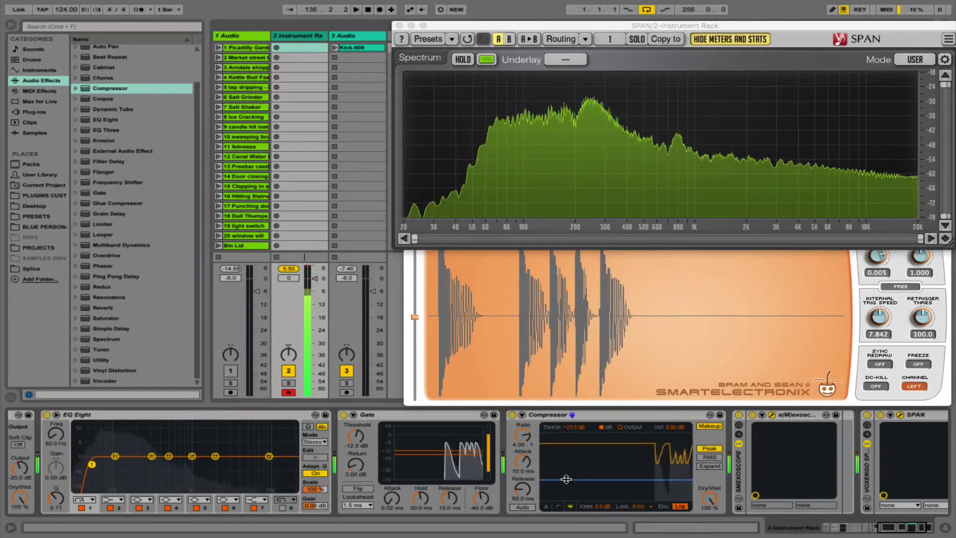
drag(568, 481, 568, 468)
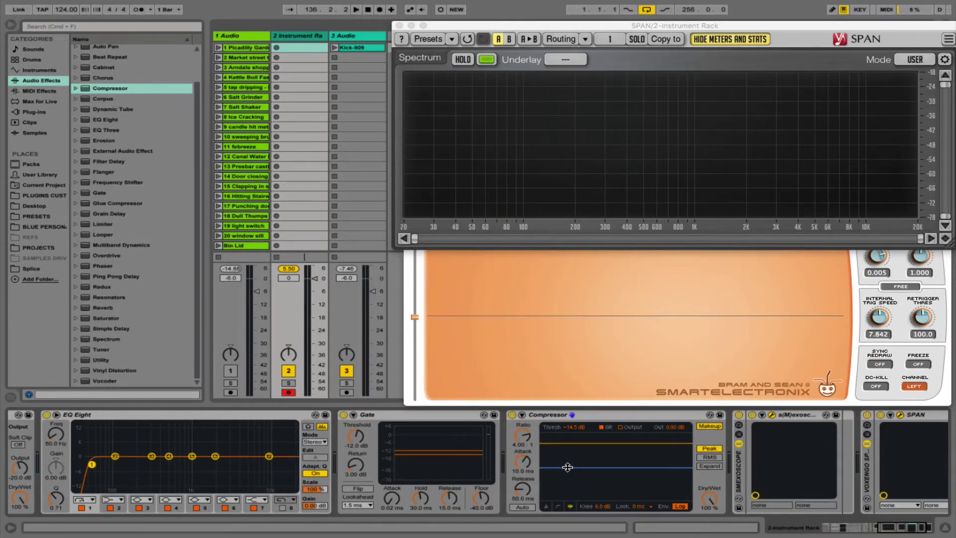
Insert Multiband Dynamics after the Compressor and group it into an Audio Effect Rack
scroll(577, 467, right, 2)
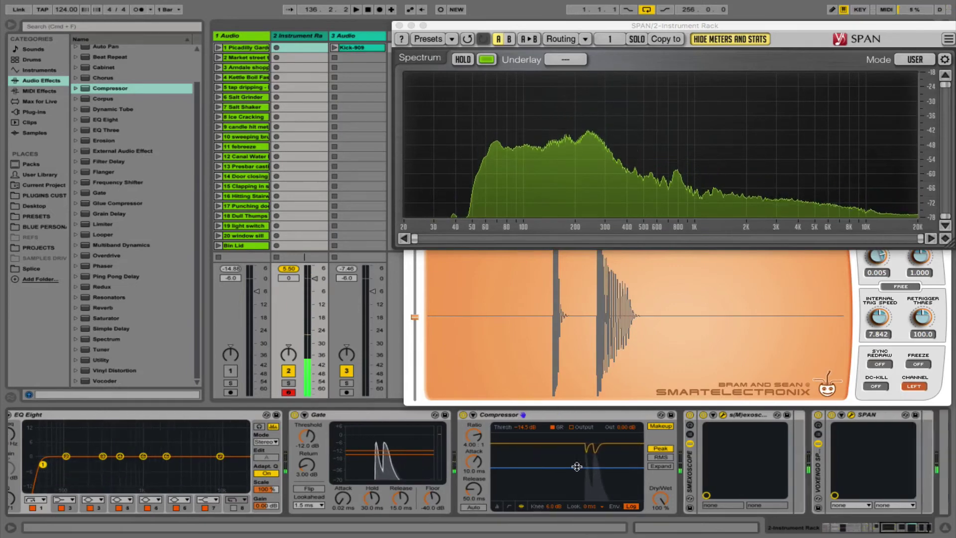
scroll(576, 467, right, 2)
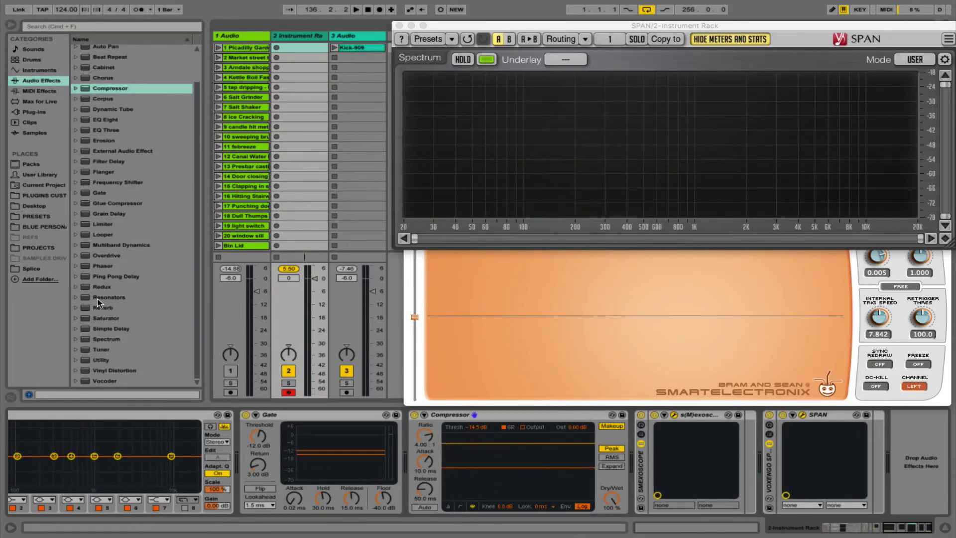
drag(102, 248, 644, 476)
scroll(631, 482, right, 1)
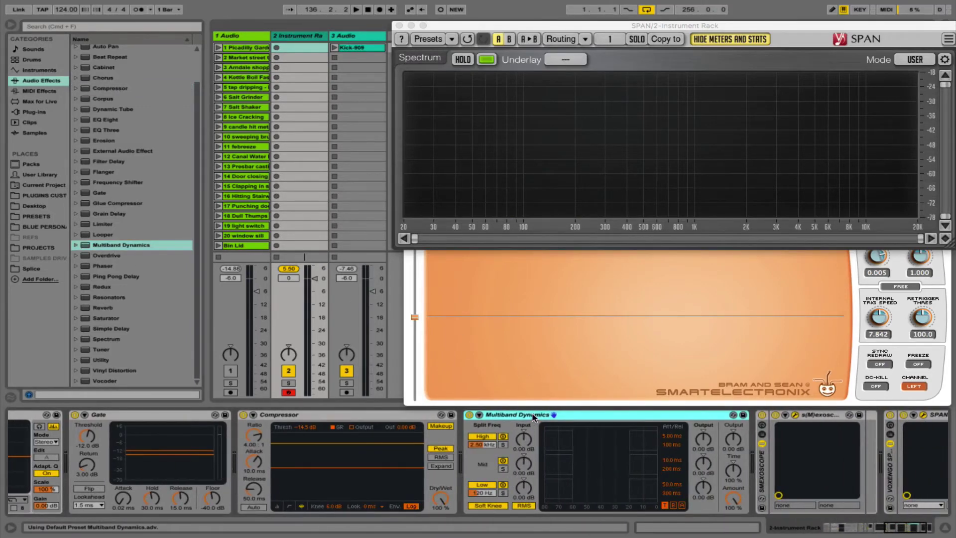
key(super+g)
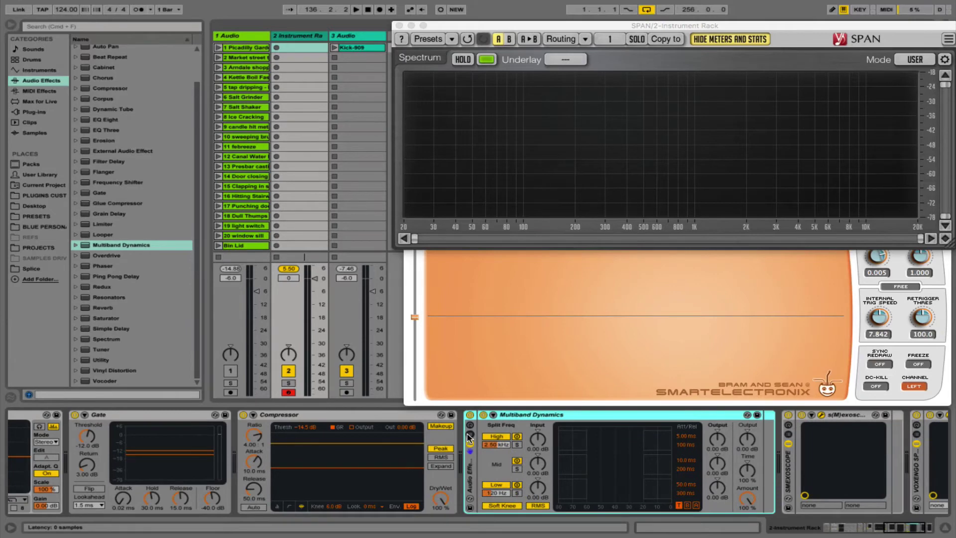
Duplicate the rack's chain twice and name the three chains HIGH, MID and LOW
click(469, 437)
click(499, 444)
key(super+d)
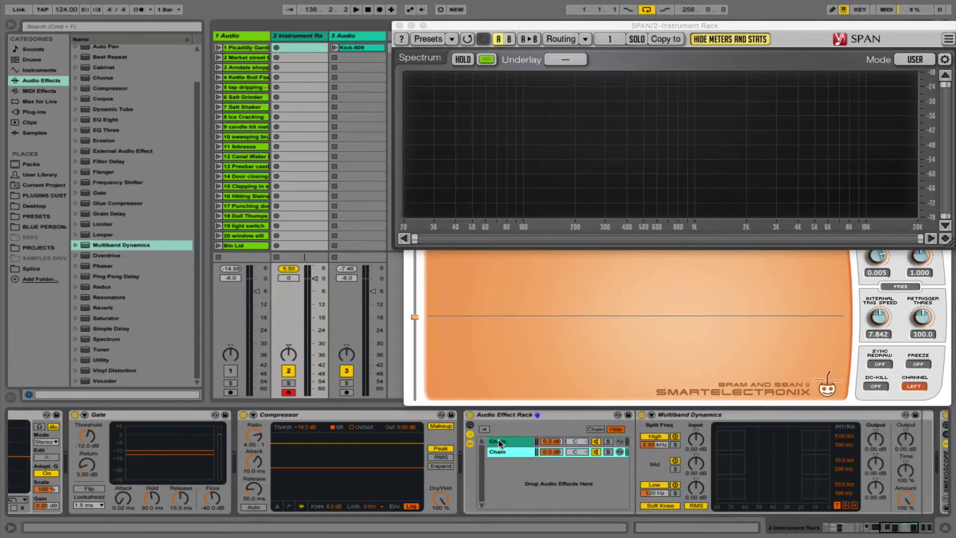
key(super+d)
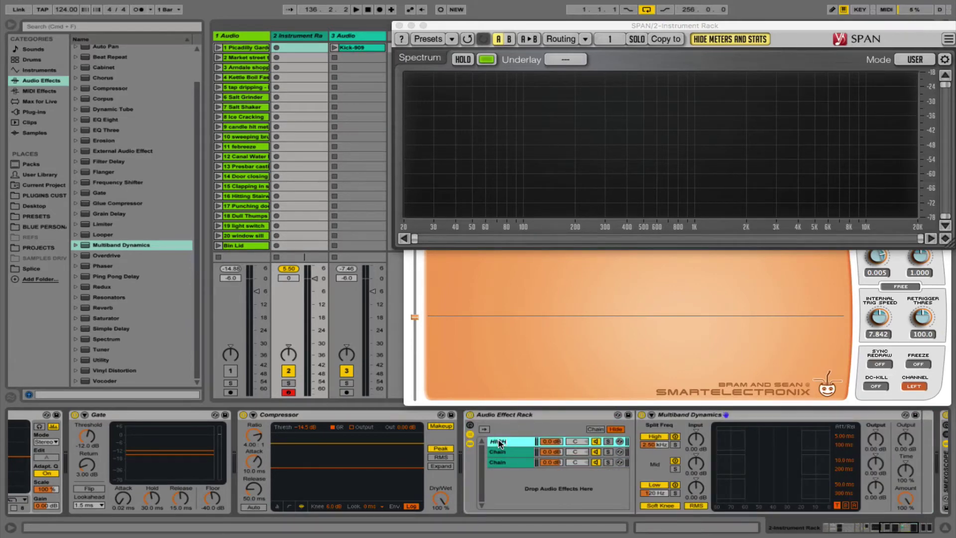
click(500, 452)
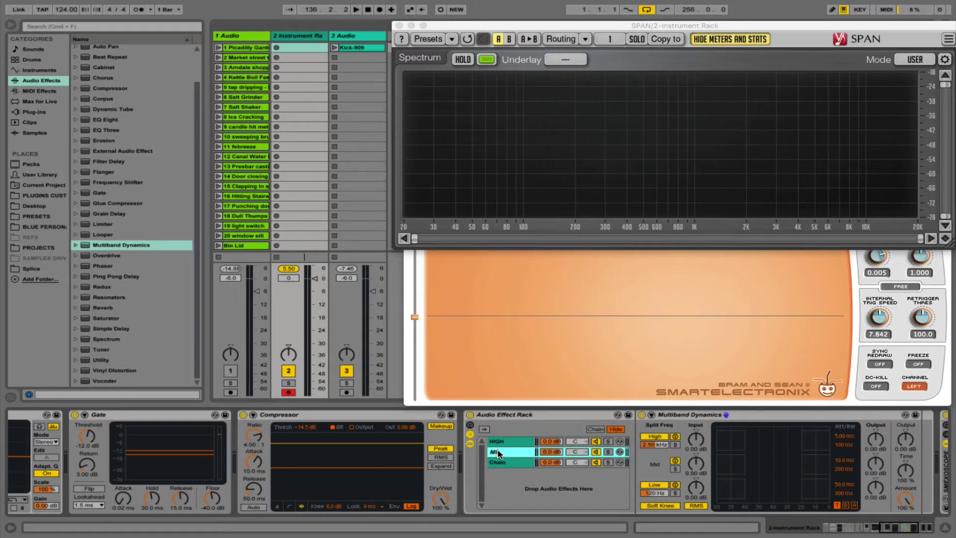
click(494, 462)
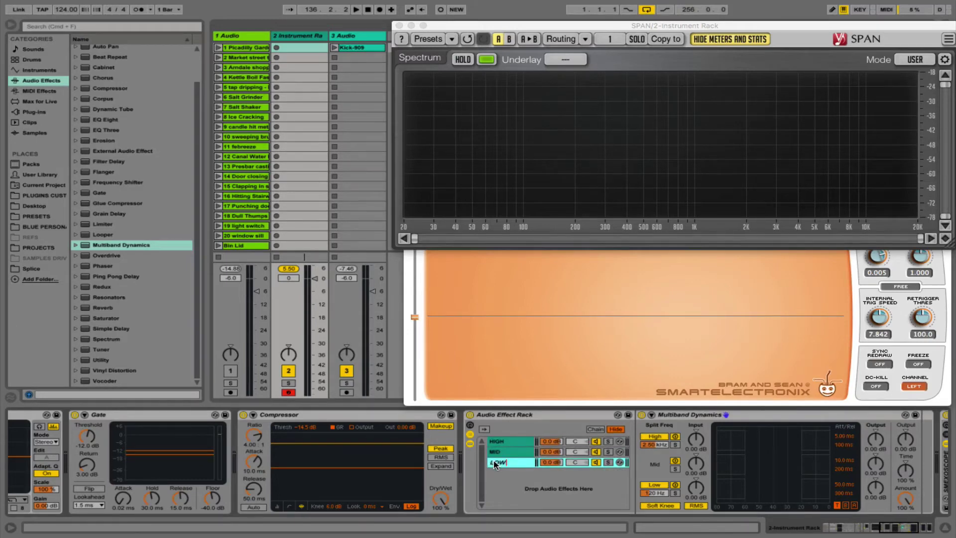
Solo the matching frequency band in the Multiband Dynamics of the HIGH, MID and LOW chains, and play the kick
scroll(518, 493, right, 3)
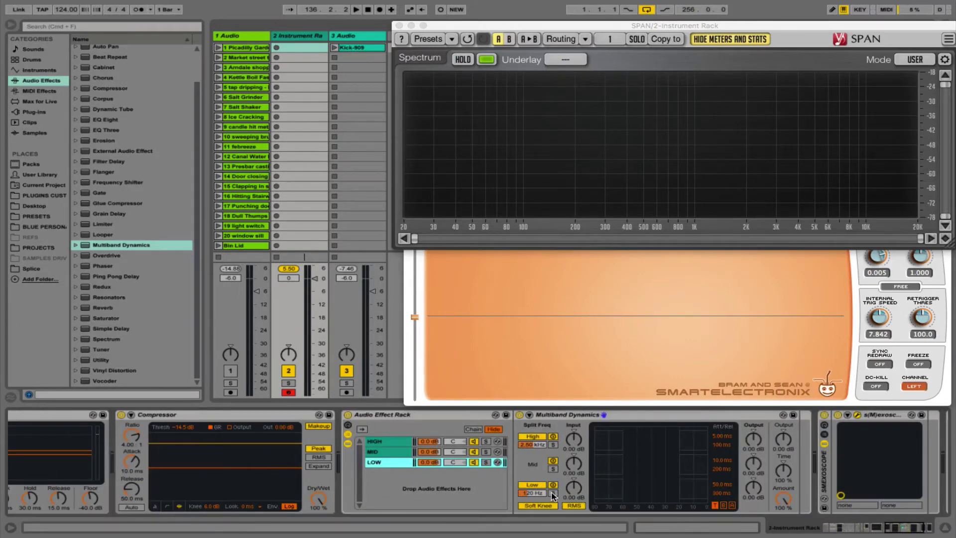
click(553, 468)
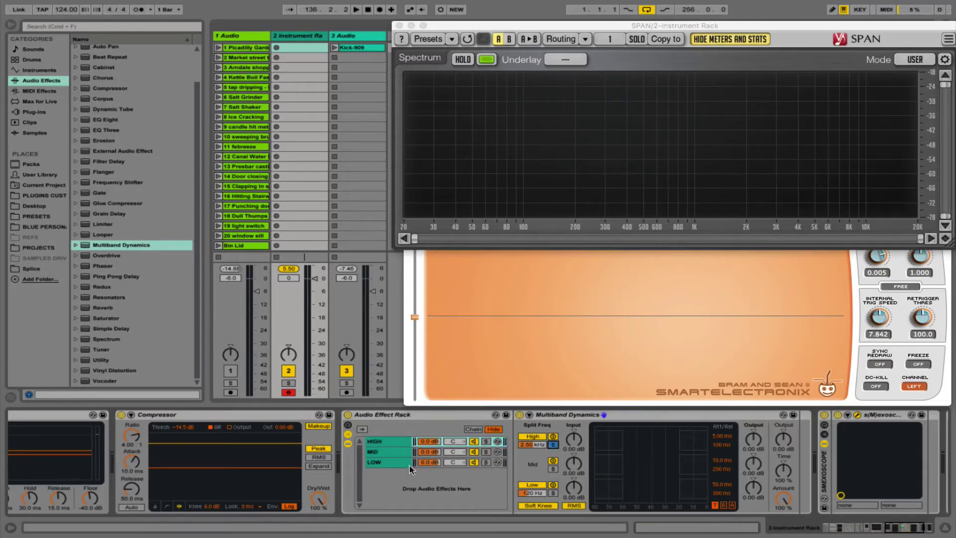
key(a)
key(a)
key(a)
key(a)
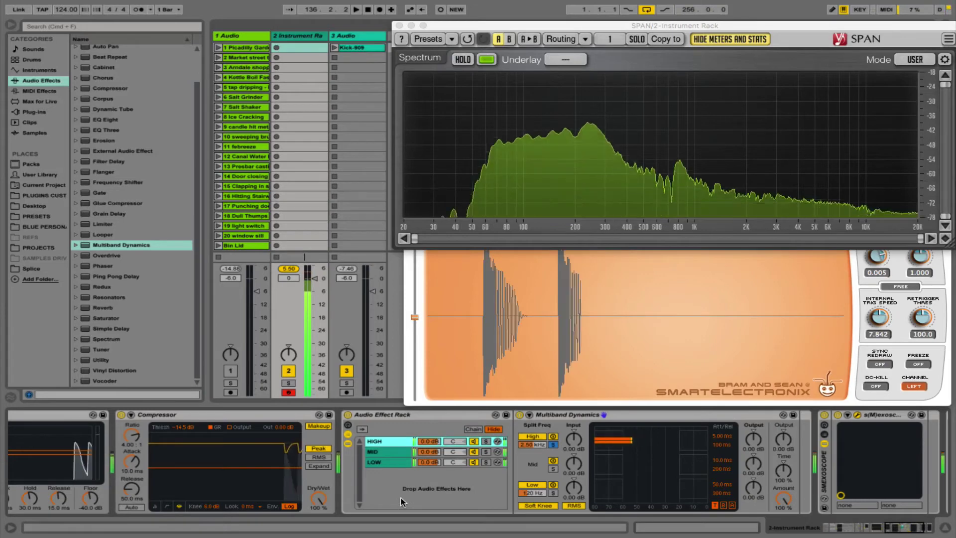
Compare the kick with the multiband rack bypassed and enabled, and audition the HIGH, MID and LOW chains in solo
click(348, 415)
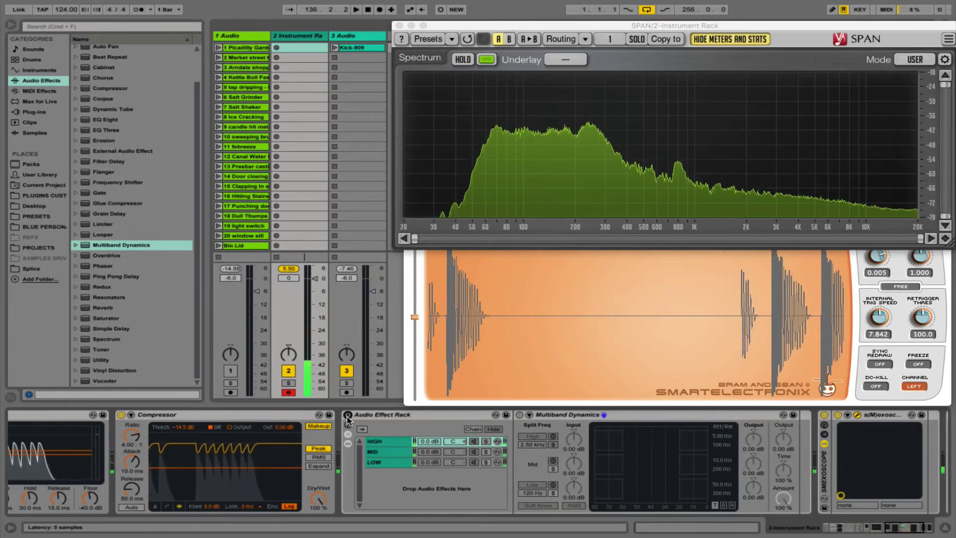
click(348, 415)
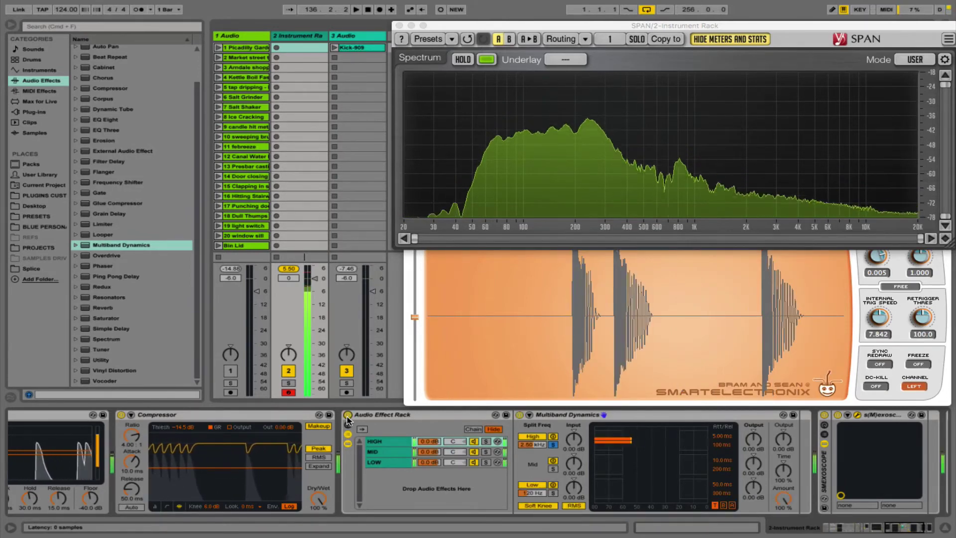
scroll(433, 468, right, 3)
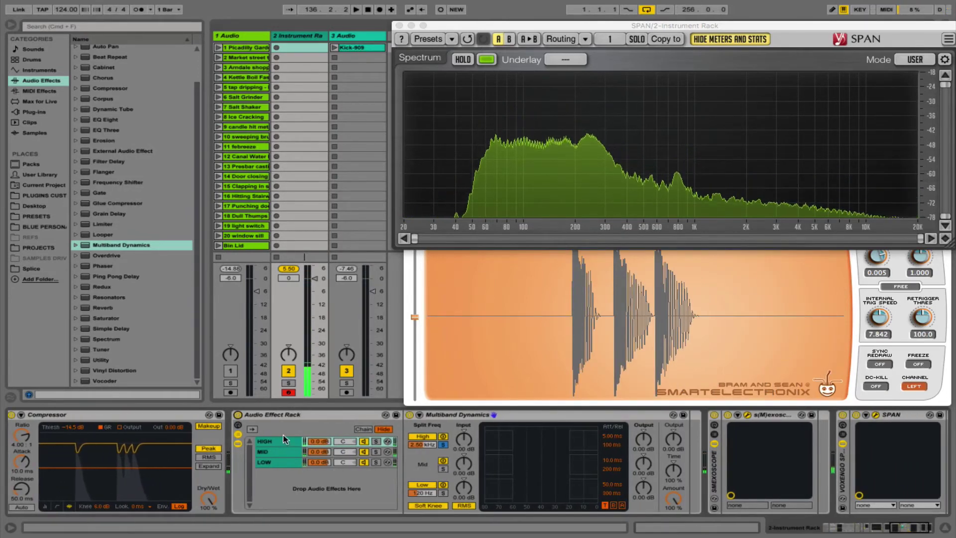
click(282, 452)
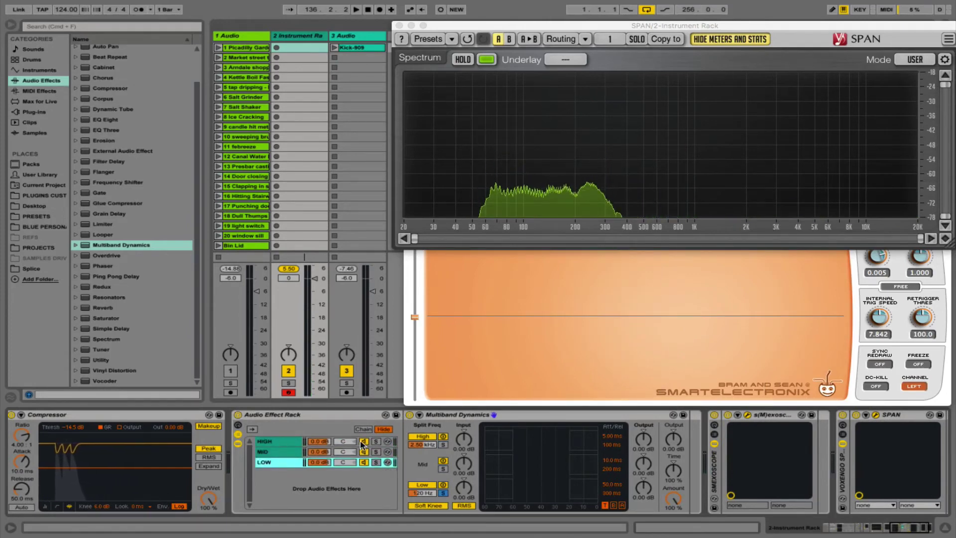
click(376, 441)
click(377, 451)
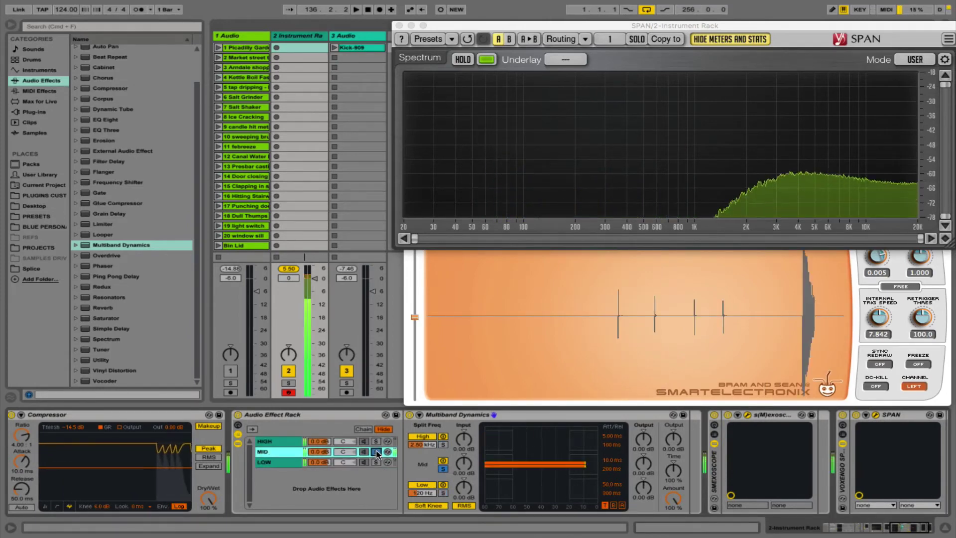
click(376, 462)
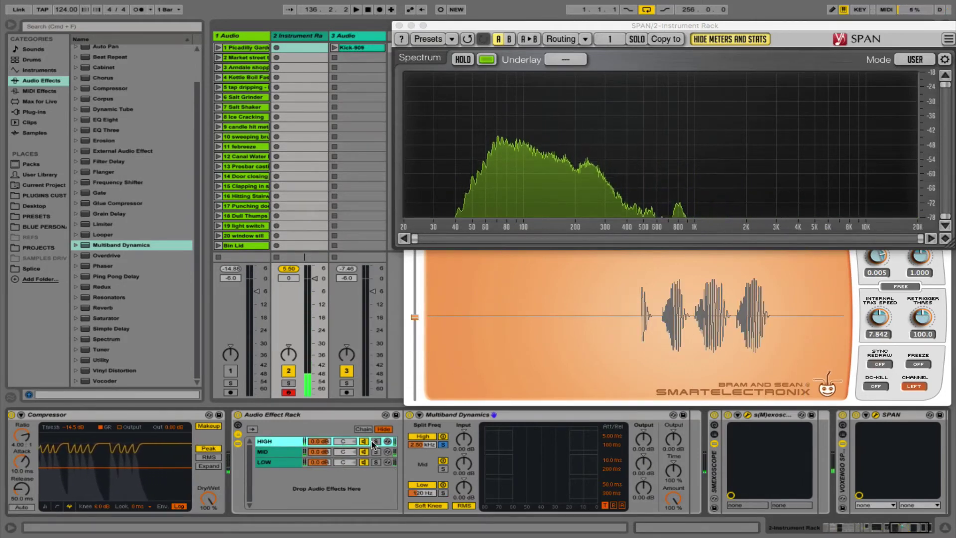
click(376, 442)
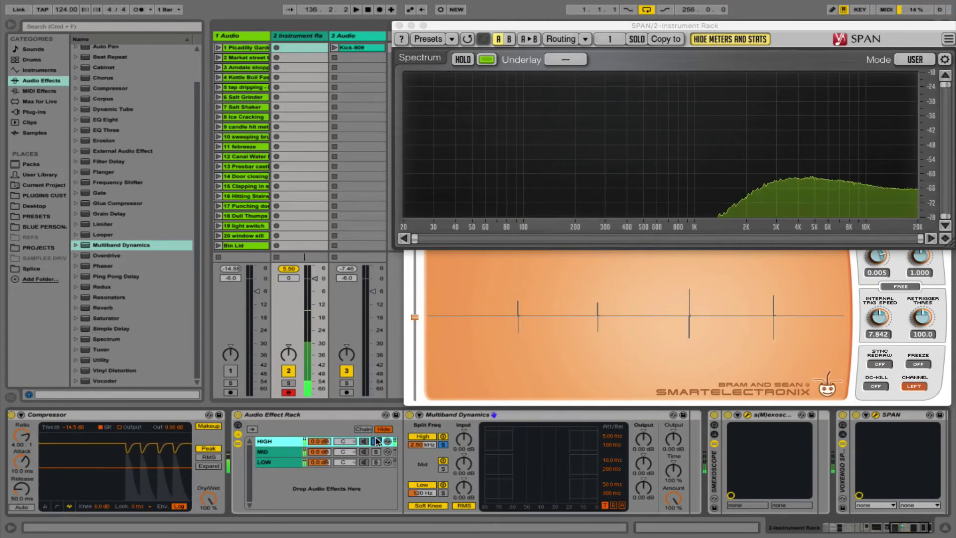
Deactivate the low band in the HIGH chain's Multiband Dynamics and set the volume of all three chains to -5 dB
scroll(332, 505, right, 3)
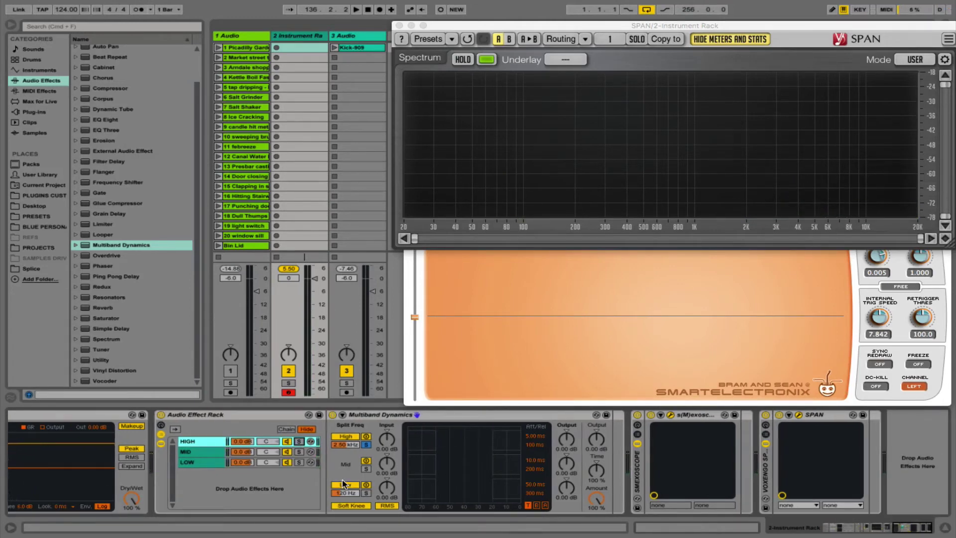
click(342, 483)
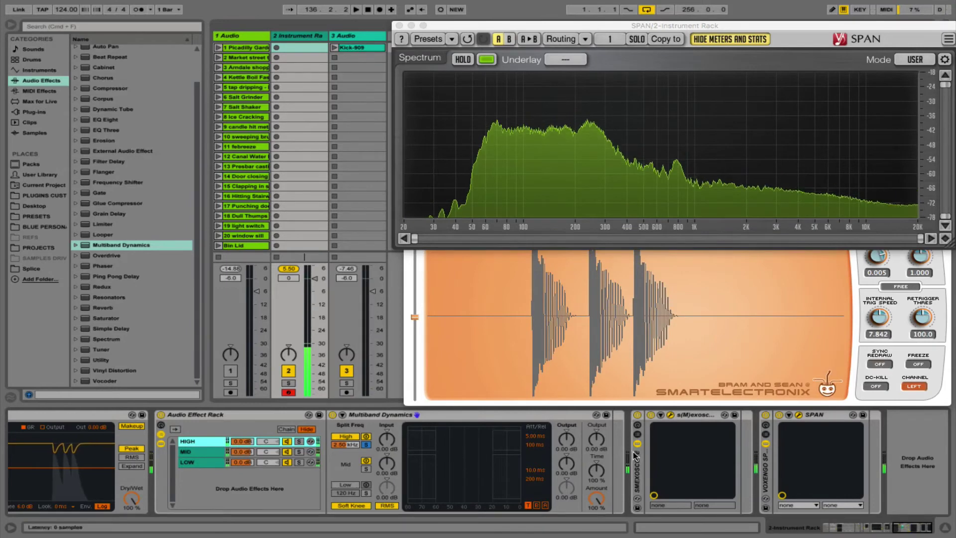
click(239, 443)
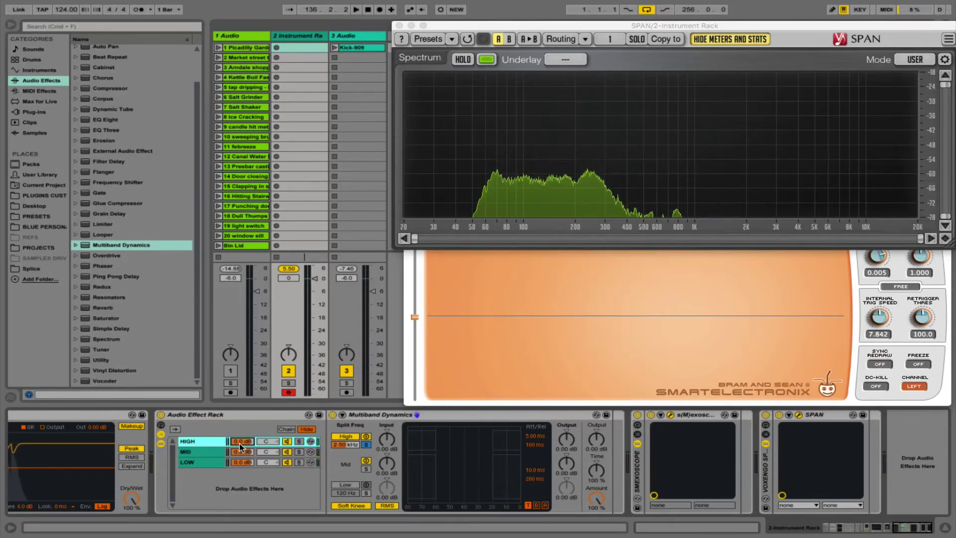
text(-5)
key(Return)
click(237, 451)
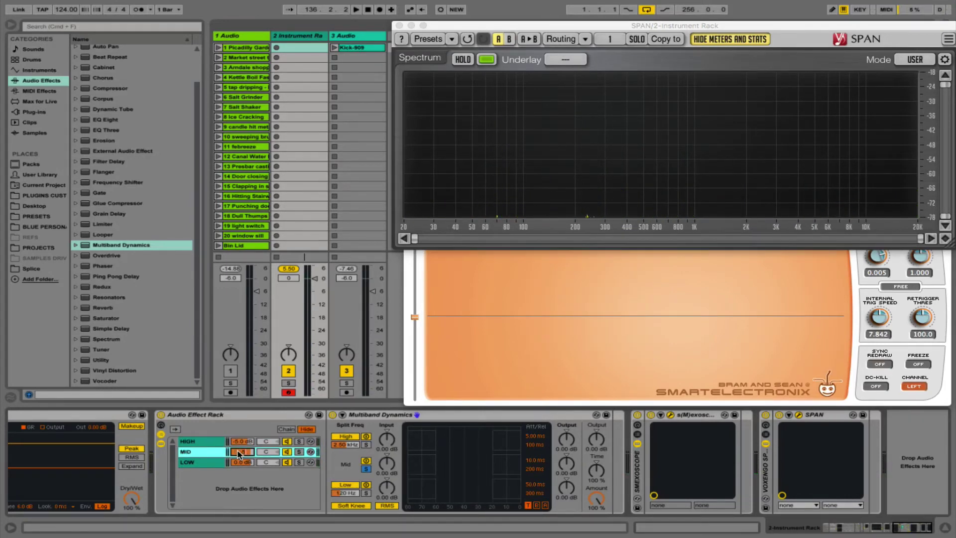
click(239, 461)
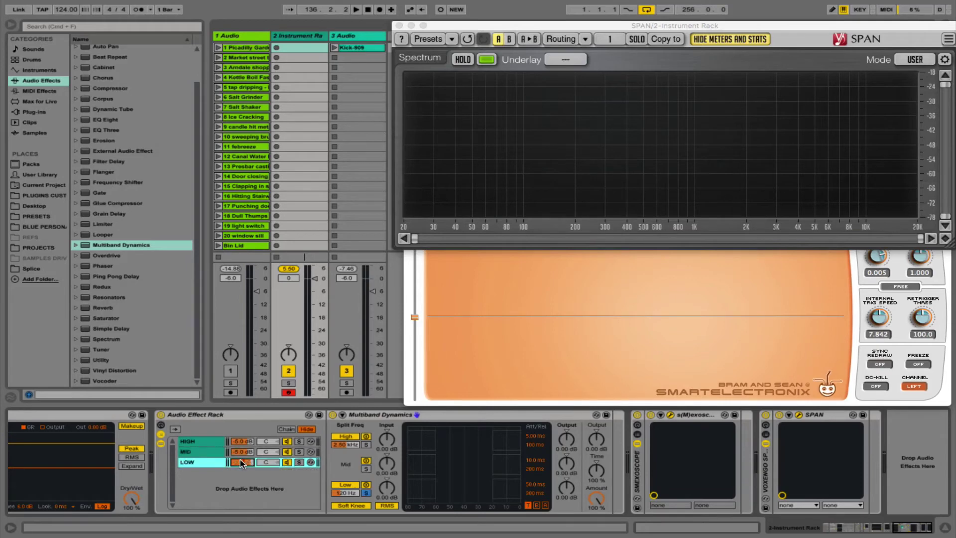
text(-5)
key(Return)
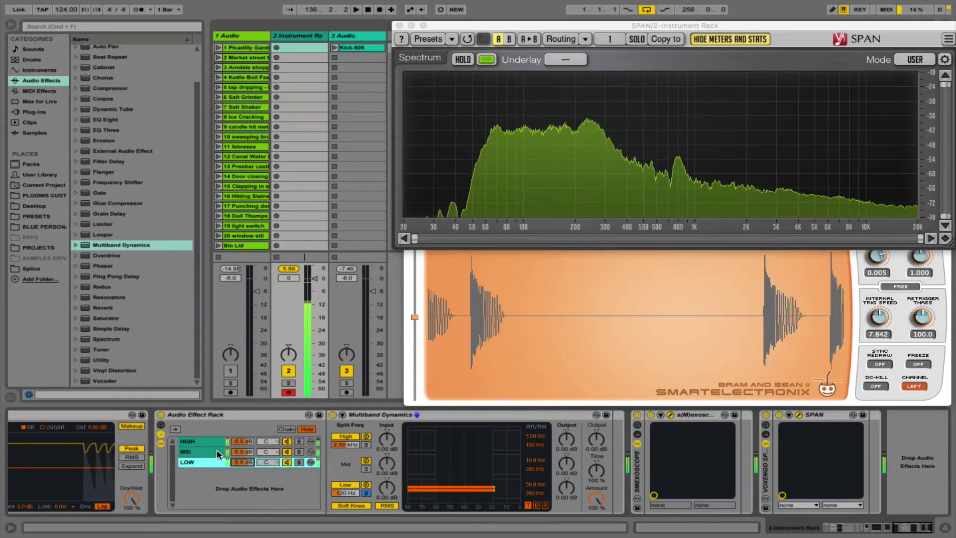
Add a Gate to the HIGH chain, solo that chain and set the gate's threshold to -36.6 dB
click(253, 442)
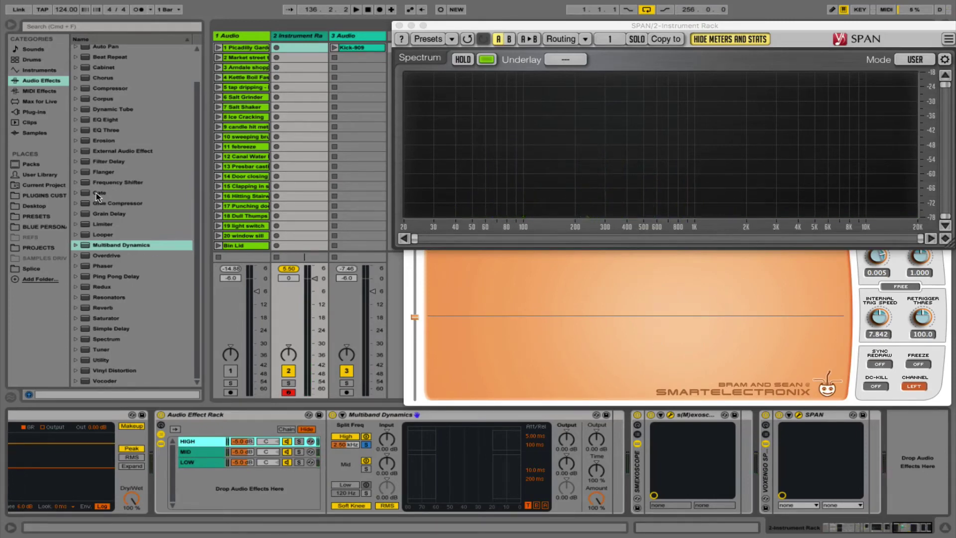
drag(97, 194, 251, 481)
drag(199, 440, 201, 442)
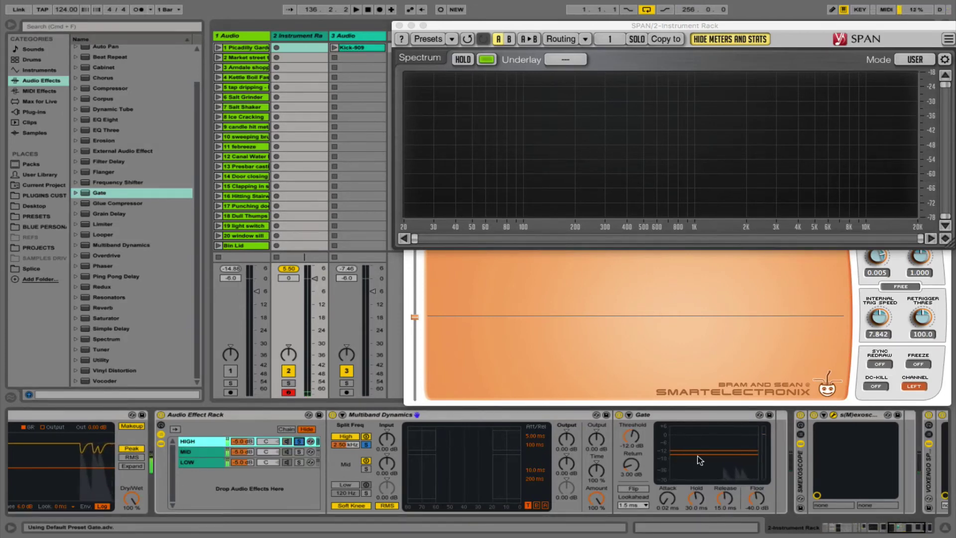
click(632, 465)
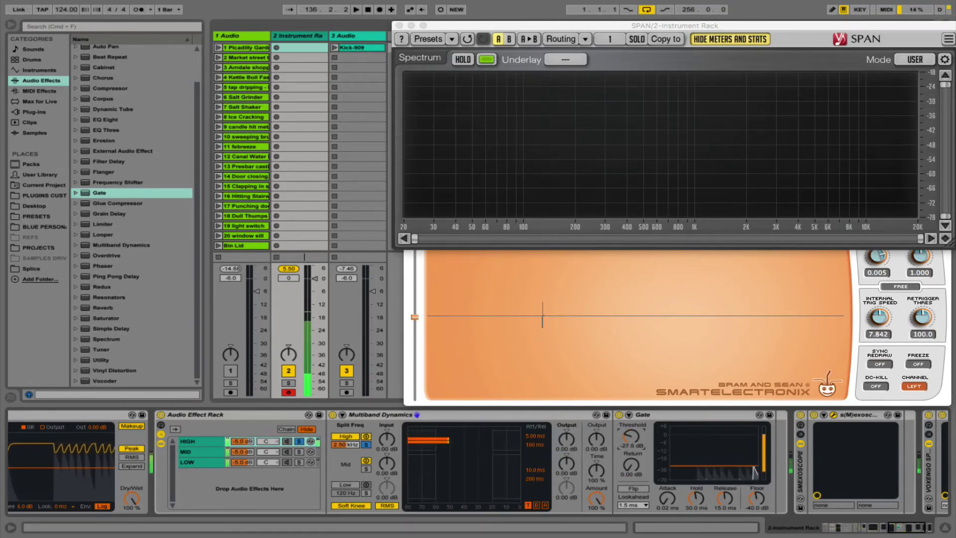
drag(632, 437, 631, 445)
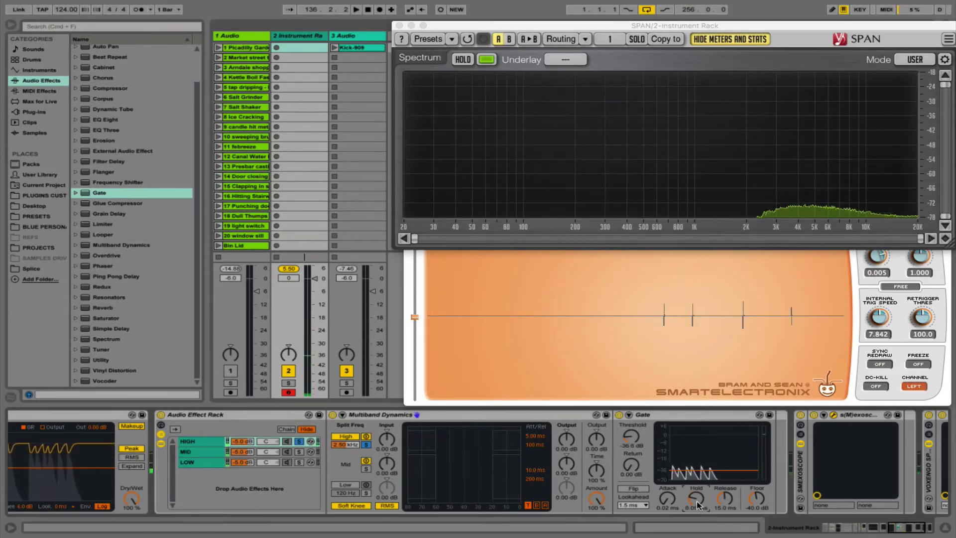
Set the gate's hold to 1 ms, release to 5 ms and floor to -inf dB, and compare it bypassed and enabled
drag(697, 501, 697, 528)
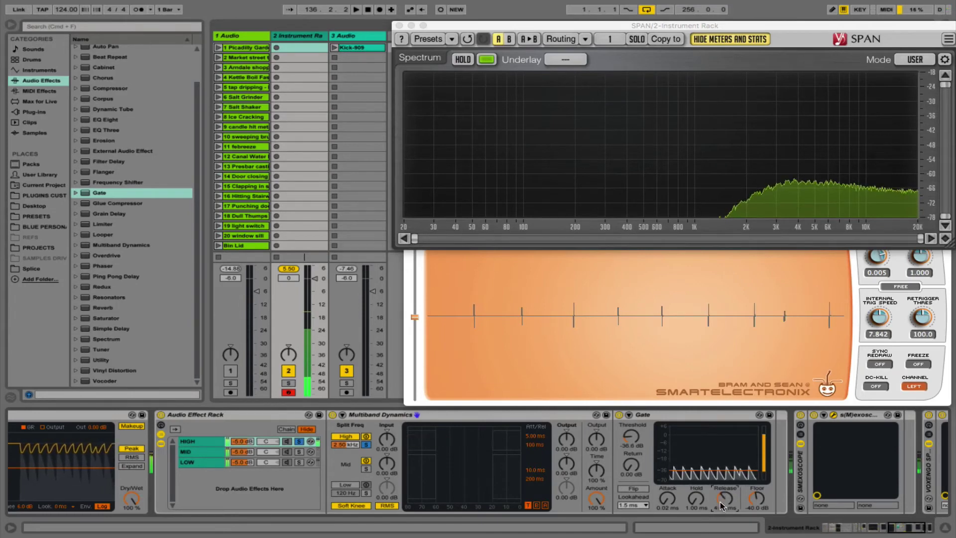
text(5.)
text(5)
key(Return)
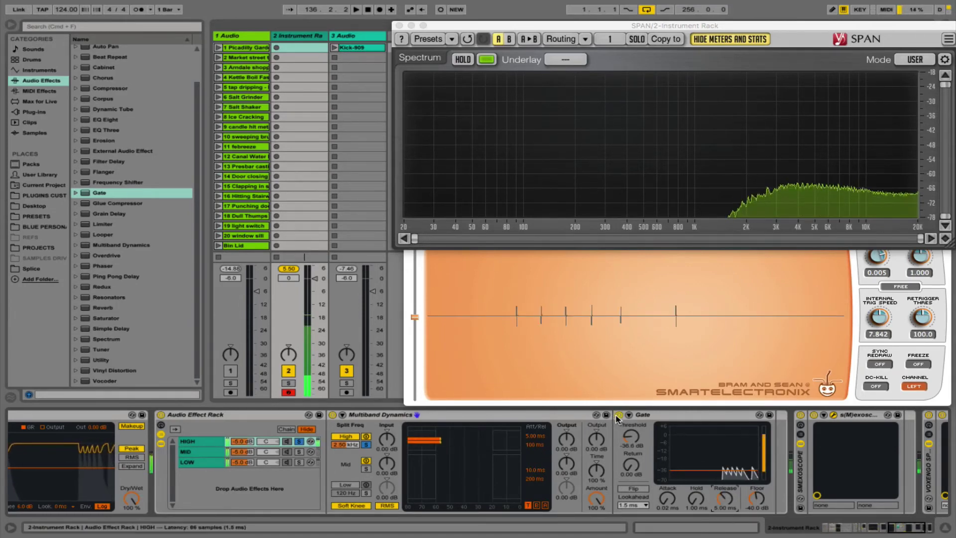
drag(757, 498, 757, 528)
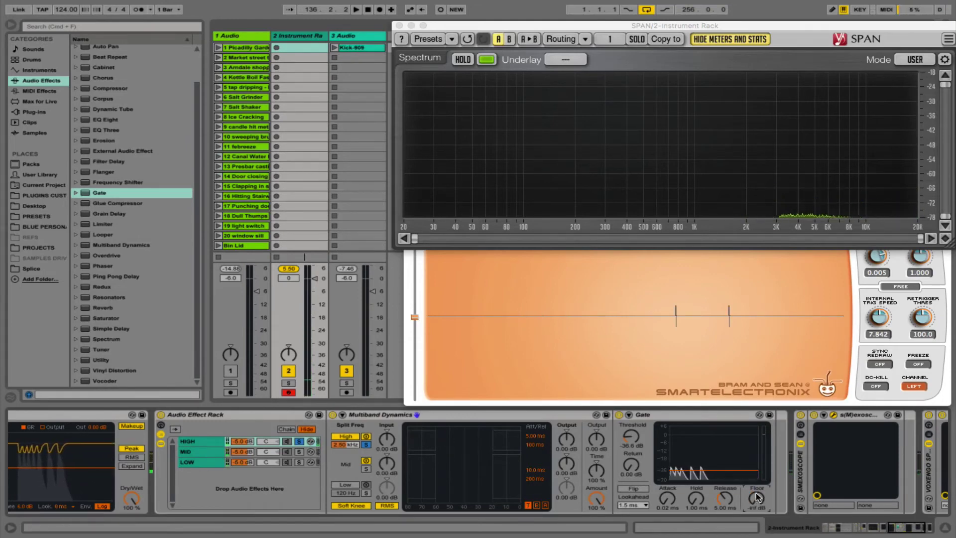
click(619, 415)
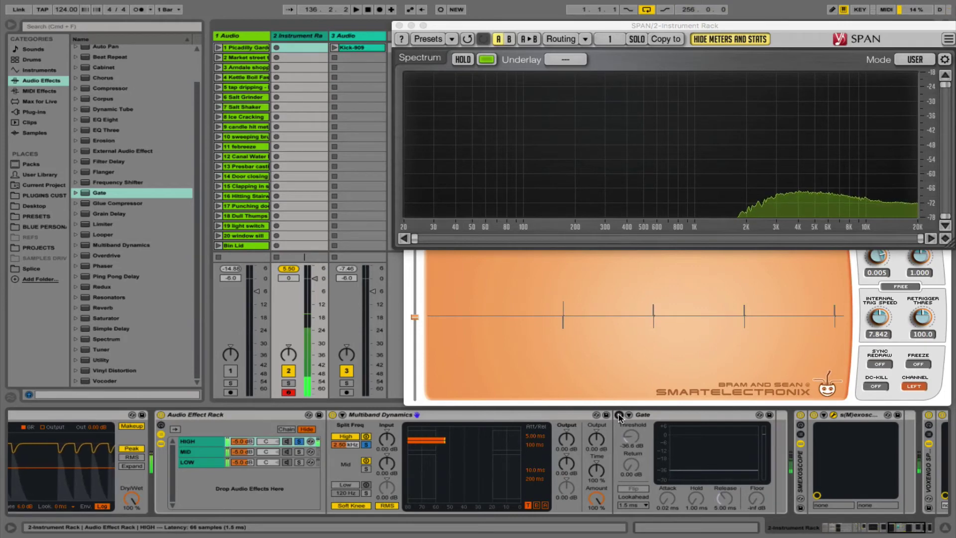
click(619, 415)
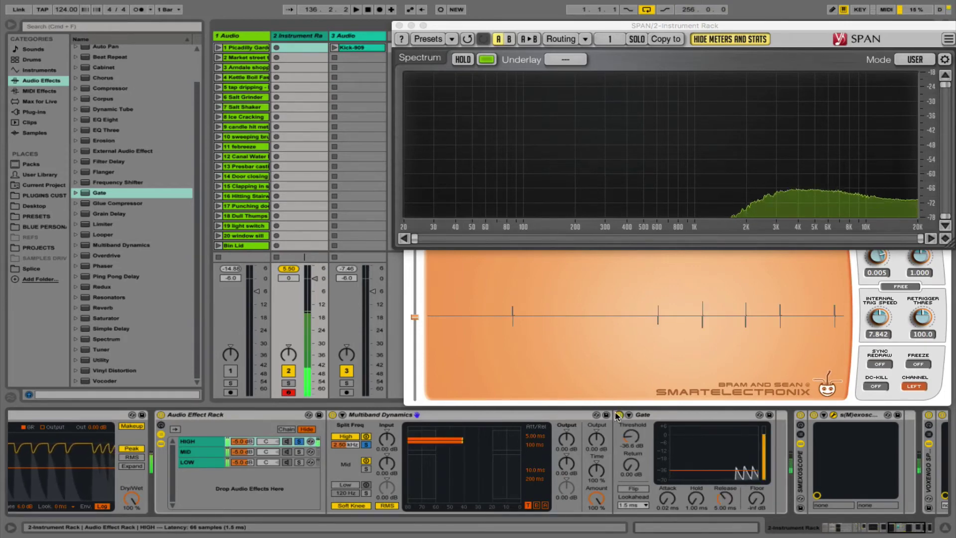
Add a Saturator after the Gate in the HIGH chain
scroll(620, 448, right, 3)
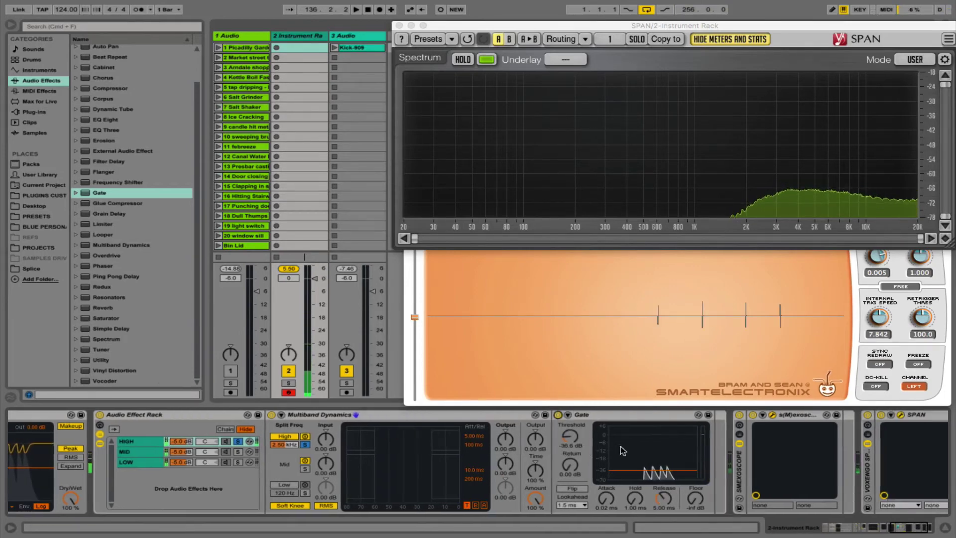
click(100, 319)
drag(100, 318, 717, 435)
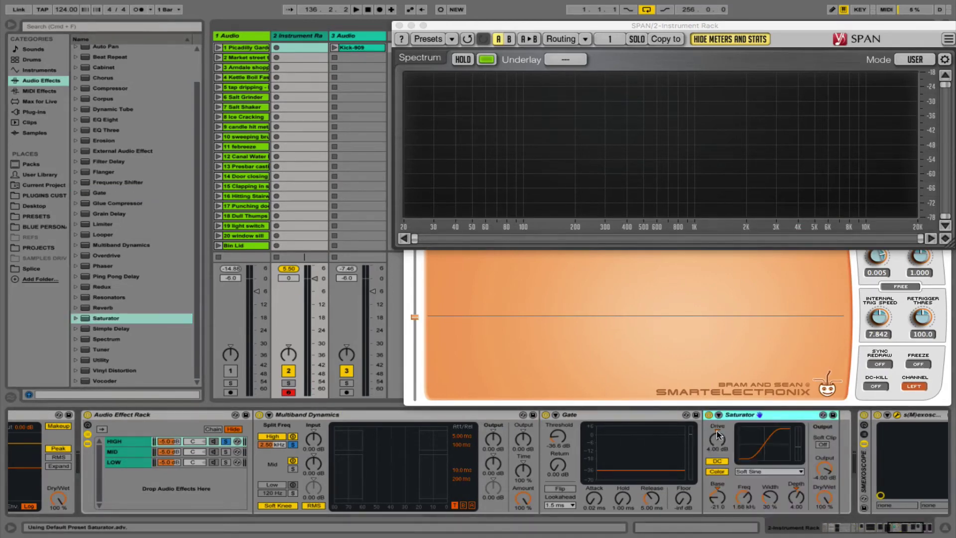
Audition the Saturator presets A Bit Warmer and Crew Cut, and load Hot Tubes on the HIGH chain
click(822, 415)
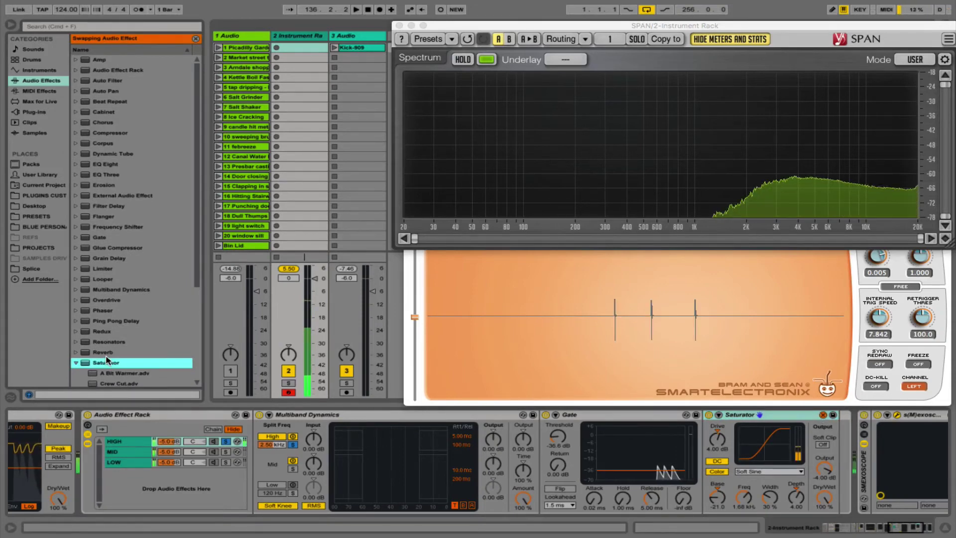
click(118, 374)
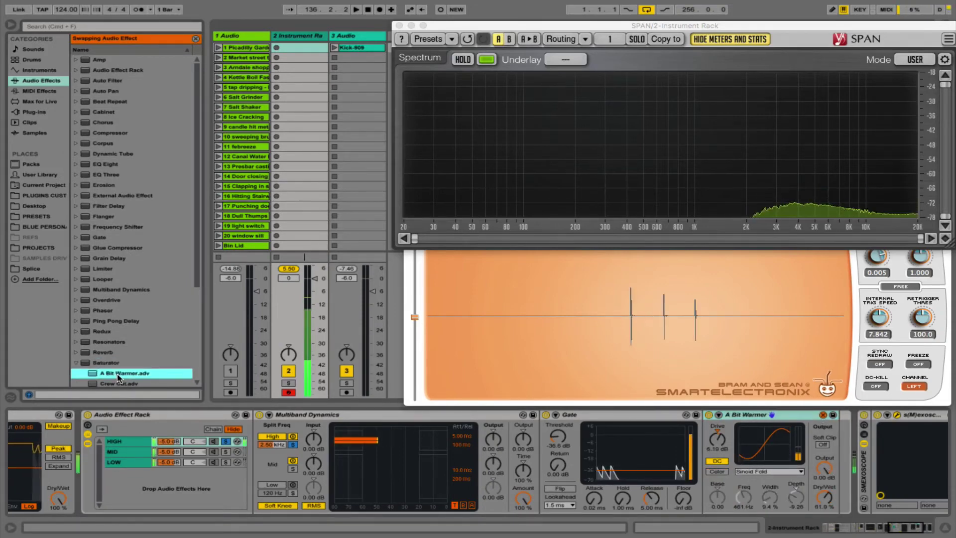
scroll(118, 377, down, 1)
click(117, 368)
double_click(116, 374)
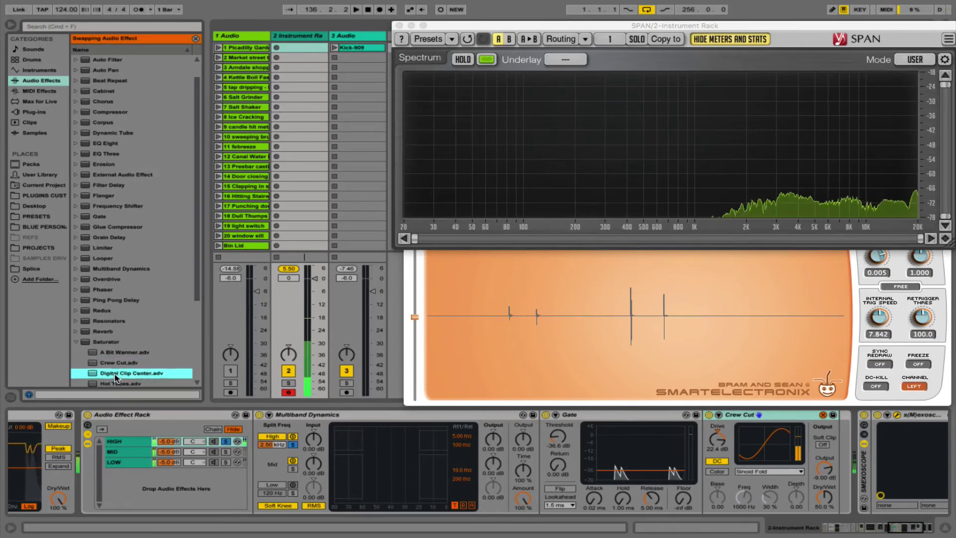
double_click(115, 382)
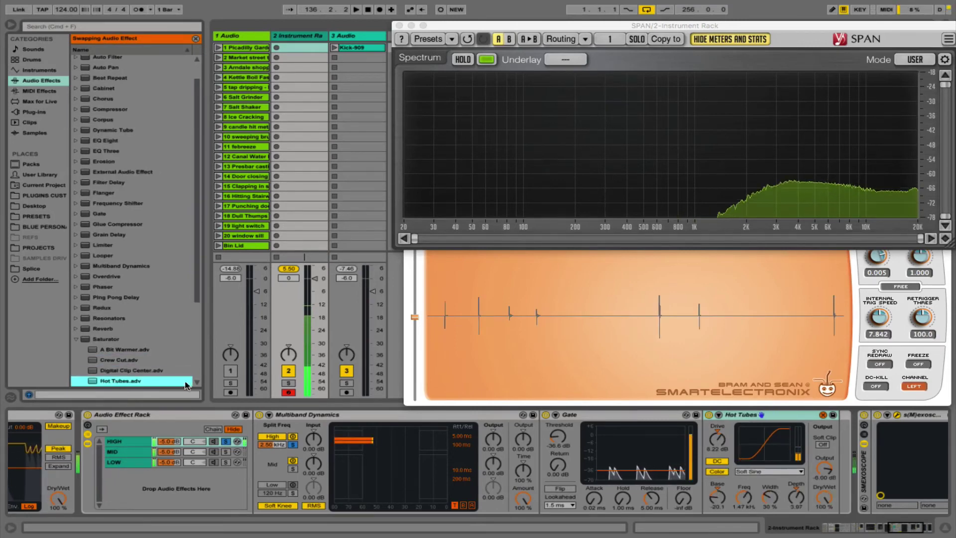
click(823, 415)
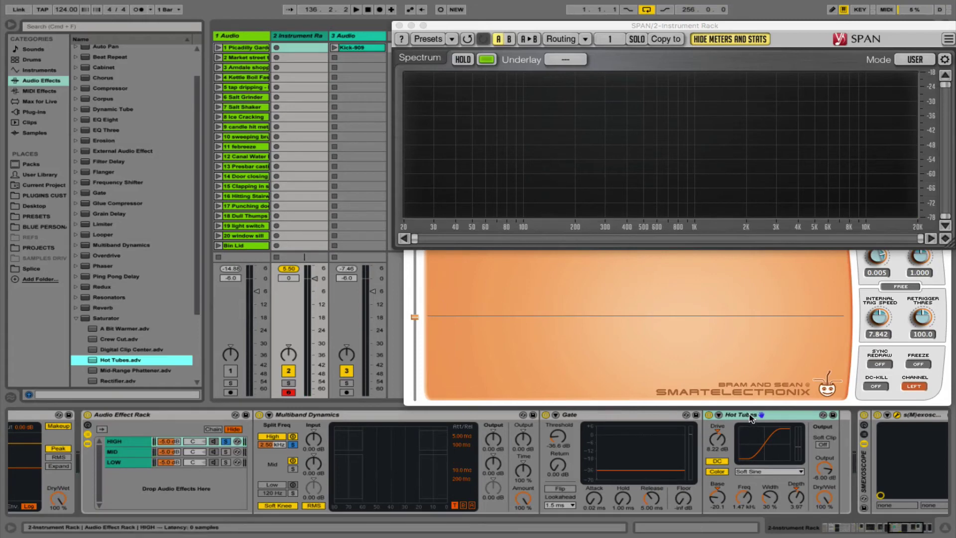
Fold the Hot Tubes and Gate devices and take the HIGH chain out of solo
double_click(751, 415)
double_click(592, 416)
click(226, 441)
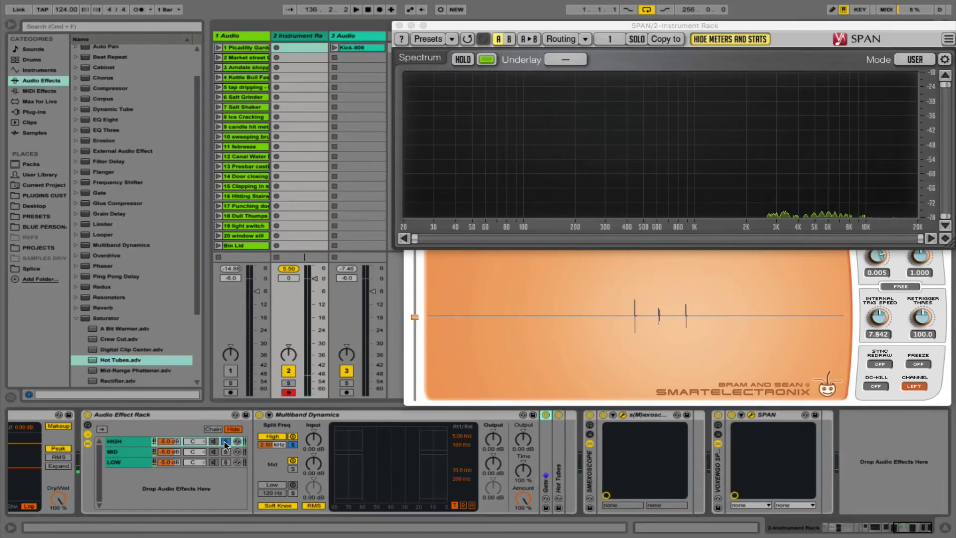
click(226, 442)
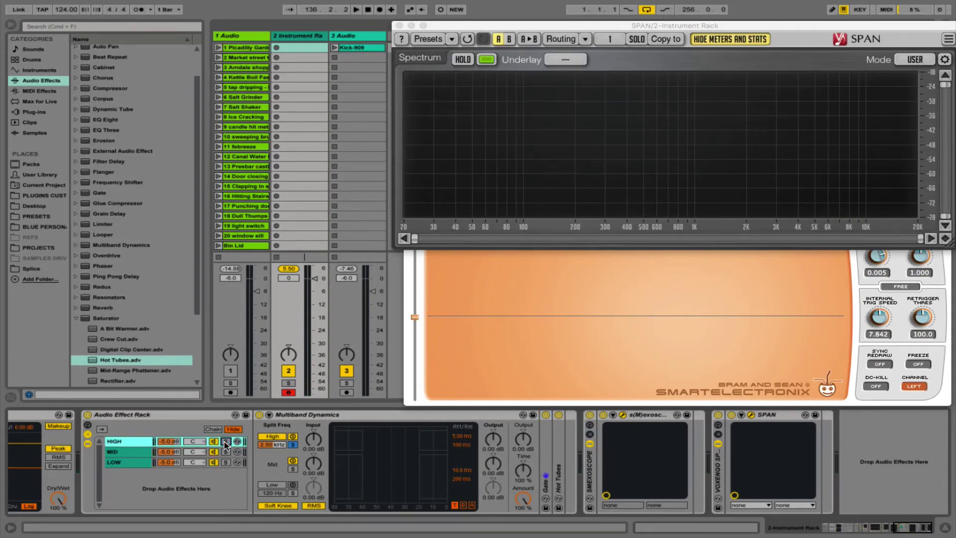
Solo the MID chain, add a Compressor to it and set the compressor's threshold to -7.01 dB
click(124, 455)
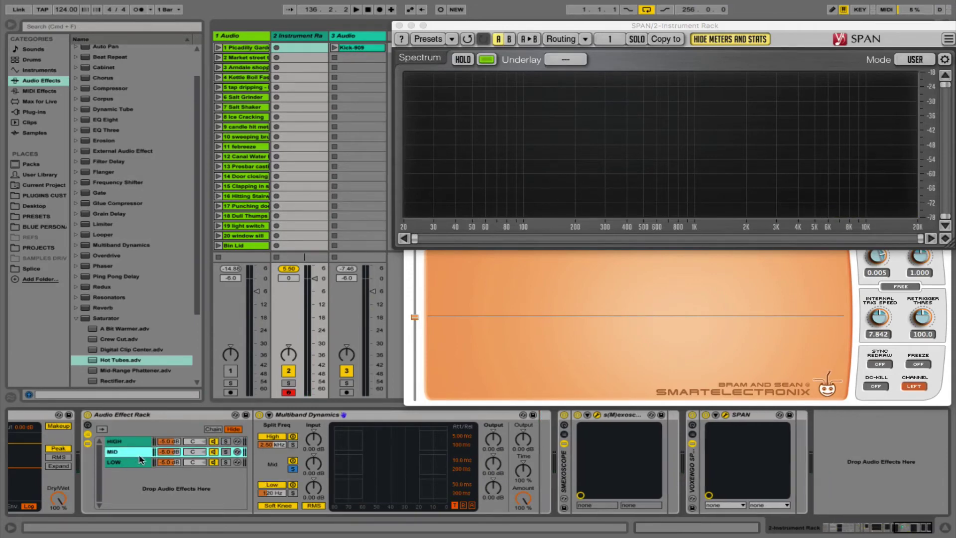
click(226, 452)
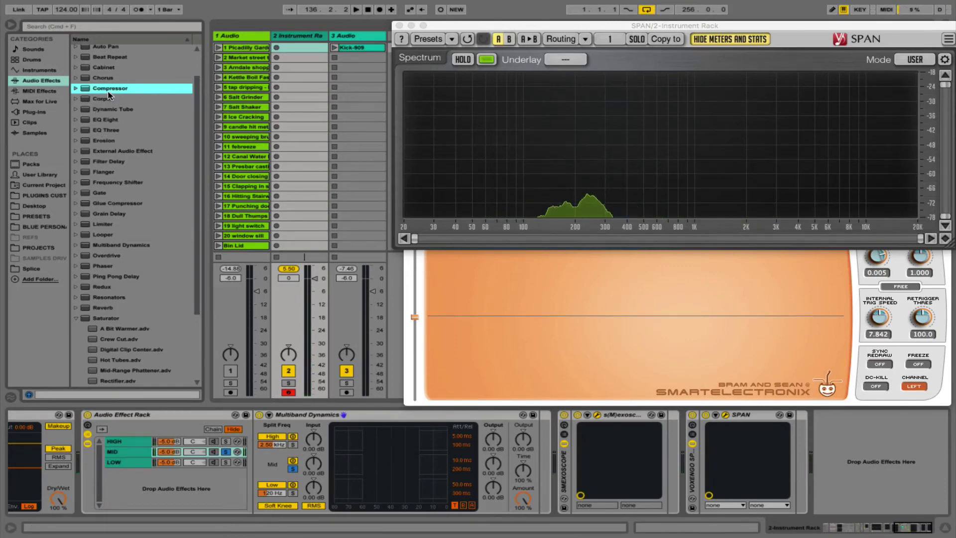
drag(171, 537, 136, 453)
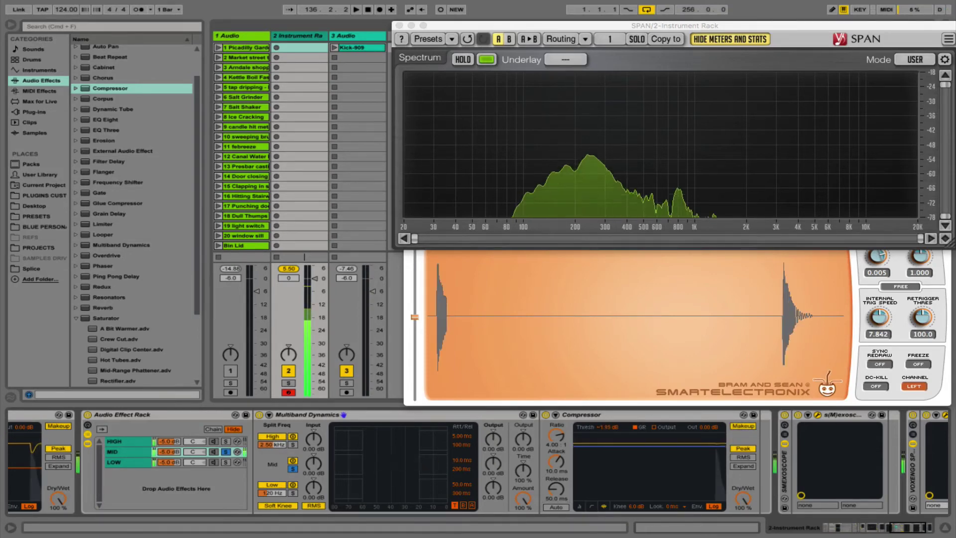
drag(606, 444, 605, 455)
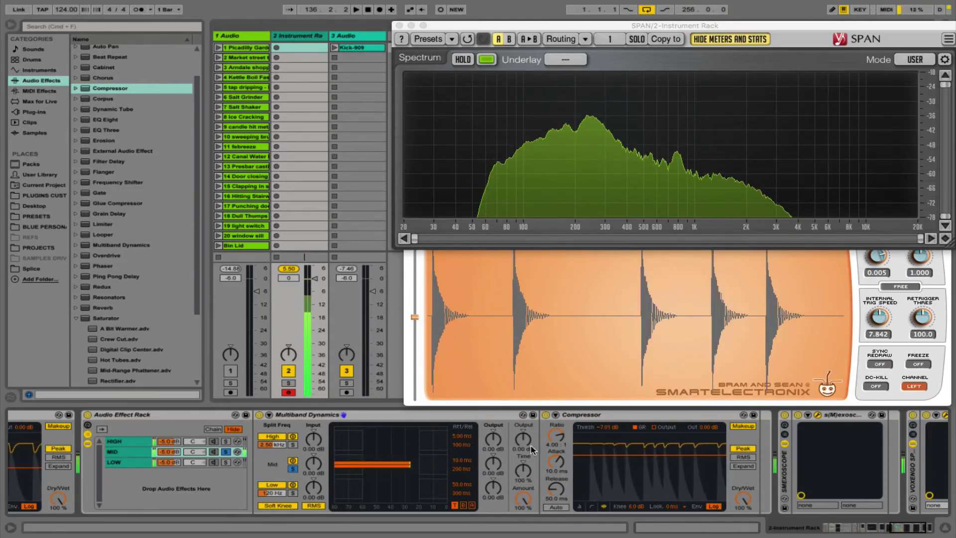
Compare the MID chain's Compressor bypassed and enabled, first in solo and then with all three chains playing
click(546, 415)
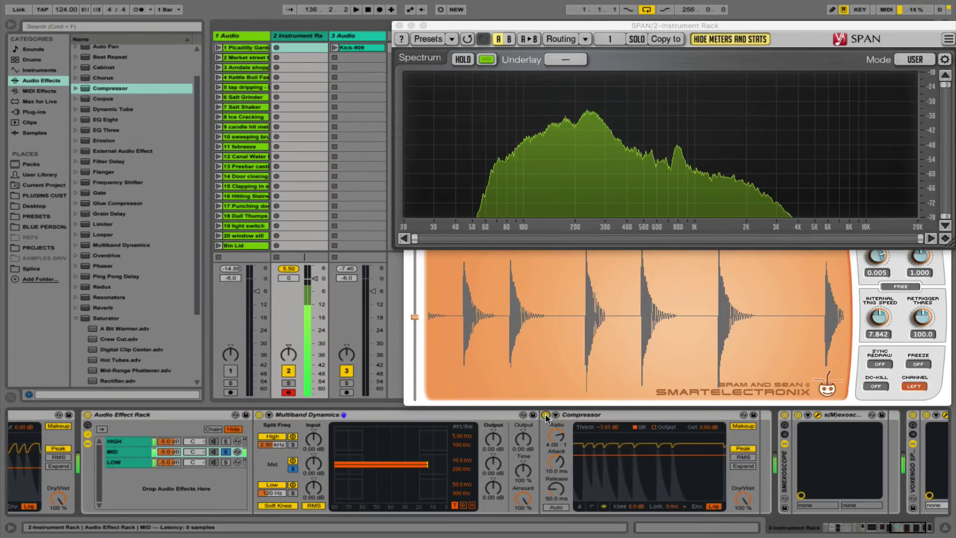
click(546, 415)
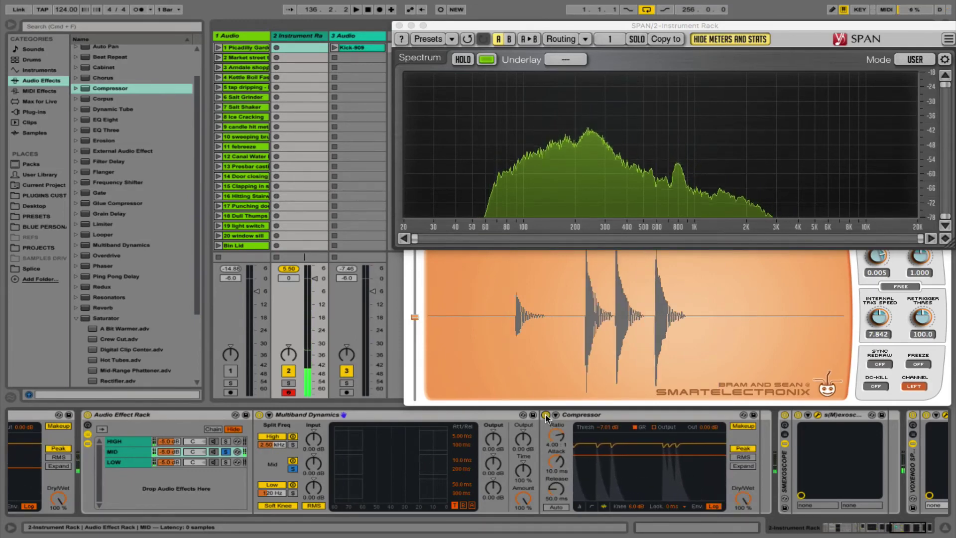
click(227, 455)
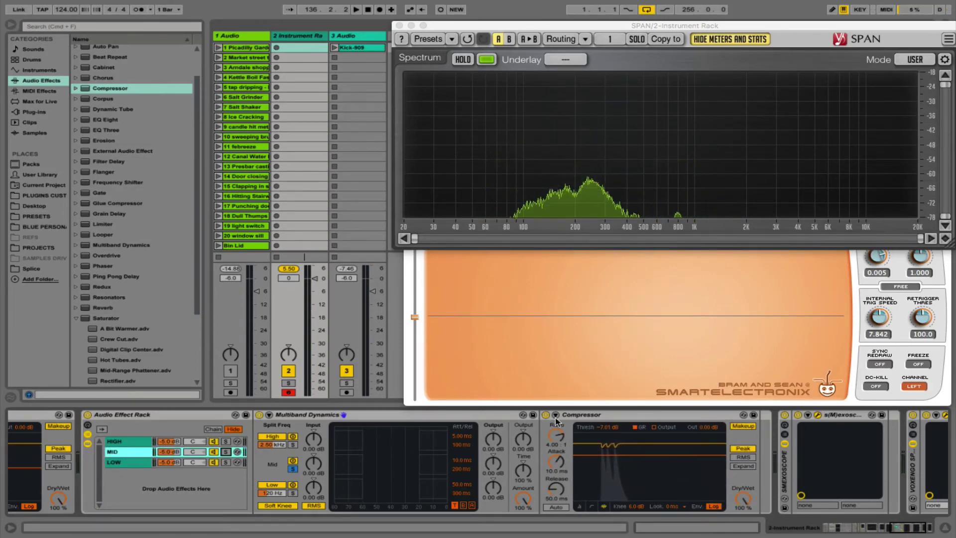
click(546, 415)
click(546, 415)
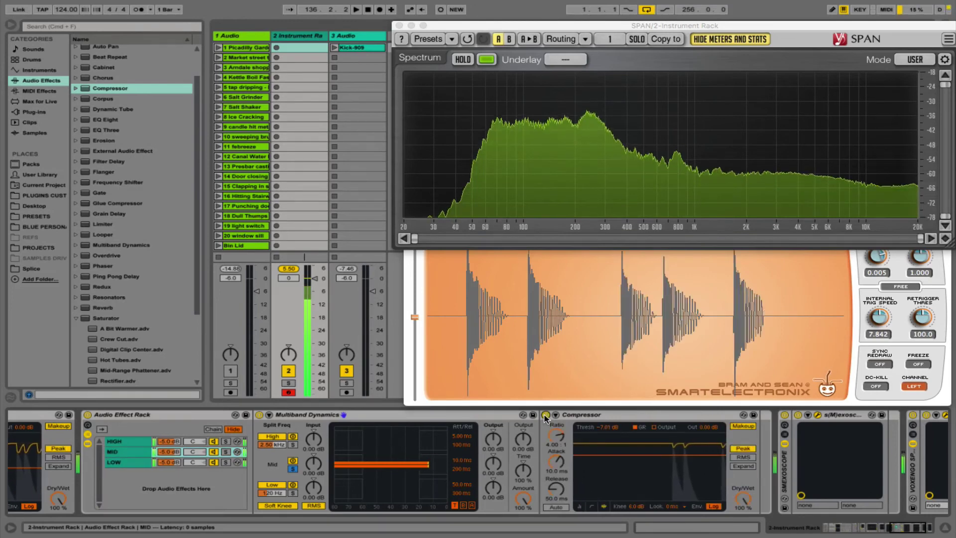
Audition the LOW chain in solo, unsolo it and set its volume to -3 dB
click(225, 462)
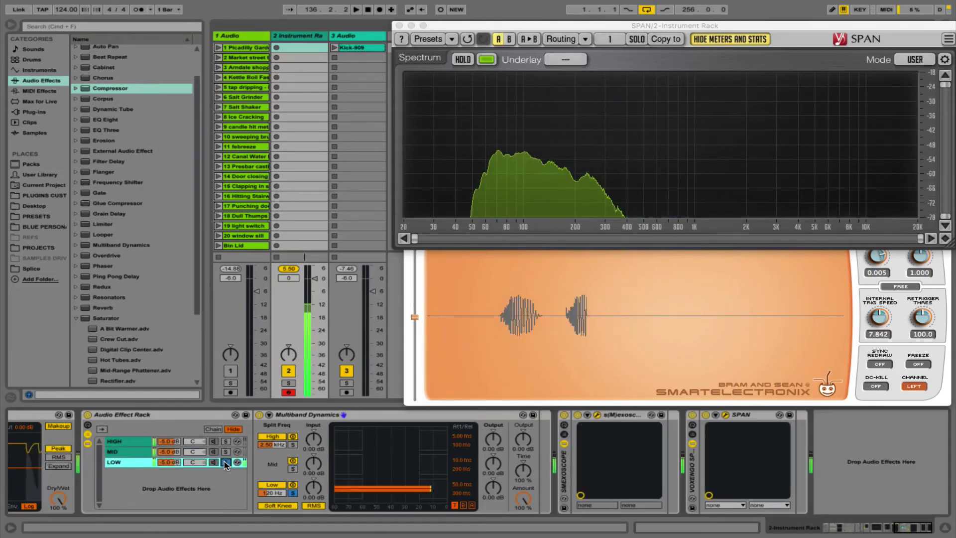
click(225, 462)
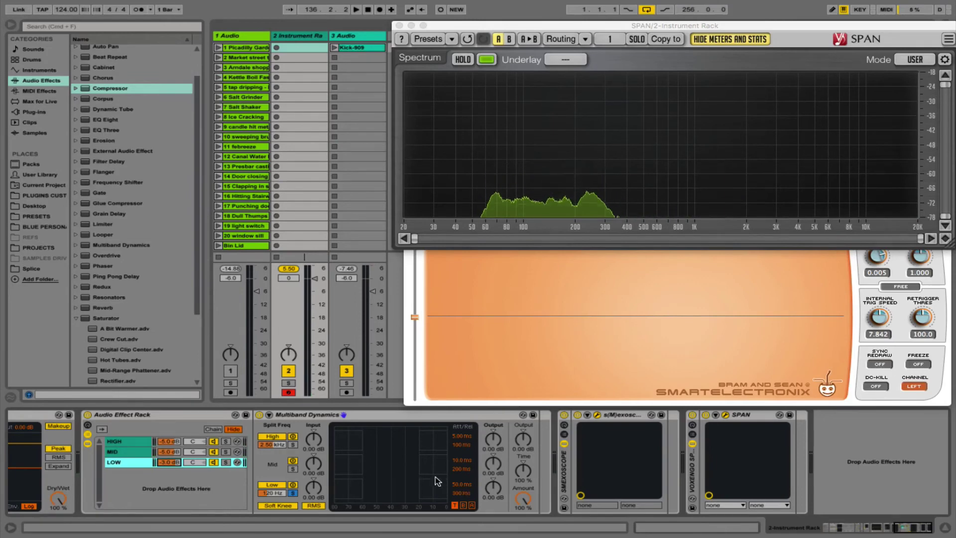
Rename the multiband Audio Effect Rack as "splitter rack" and fold it
click(152, 418)
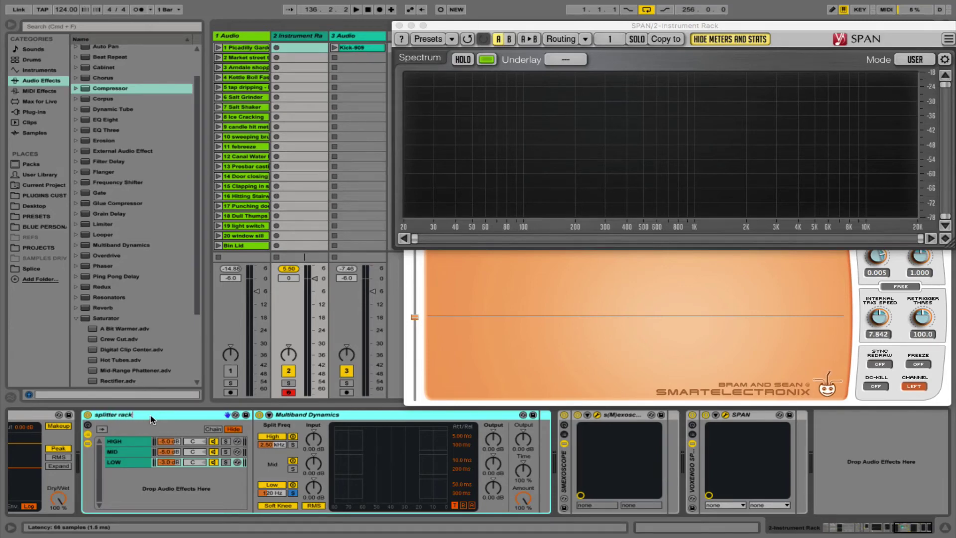
double_click(152, 418)
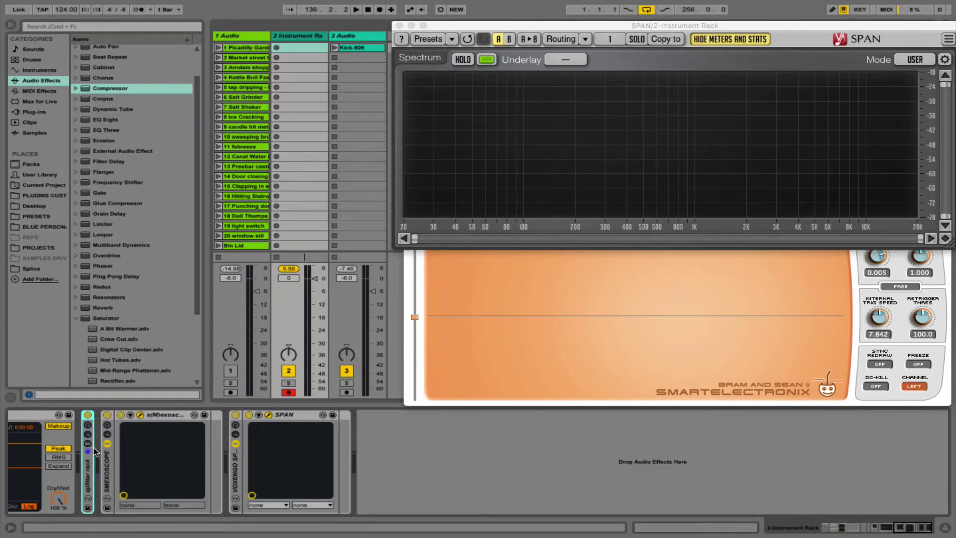
Add an Overdrive after the splitter rack and set its filter to about 321 Hz with a bandwidth of 0.65
scroll(106, 493, left, 3)
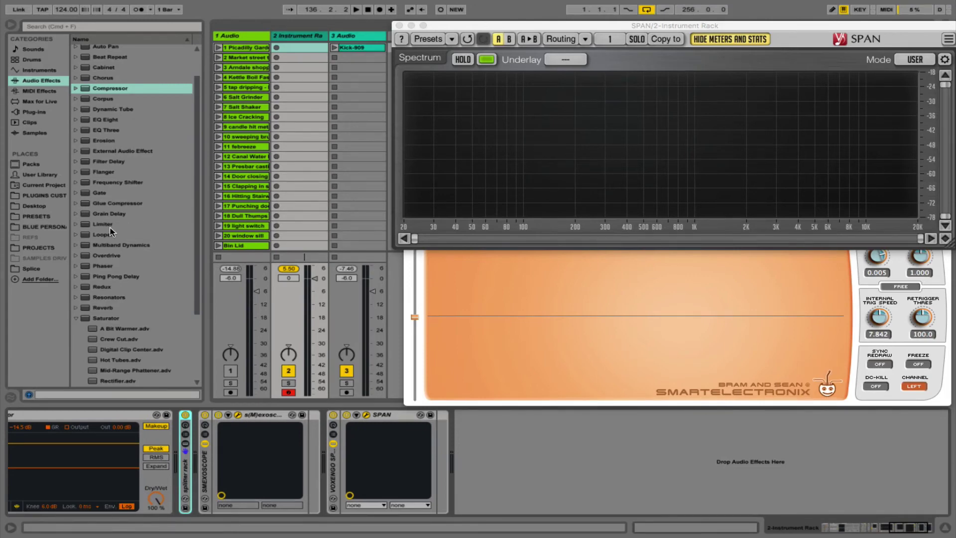
drag(101, 256, 200, 453)
scroll(58, 447, left, 20)
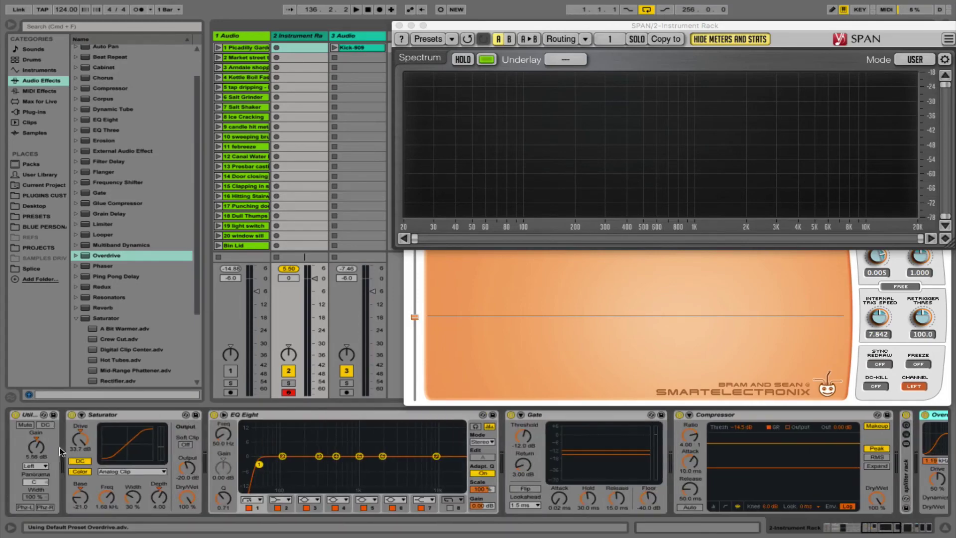
scroll(150, 462, left, 15)
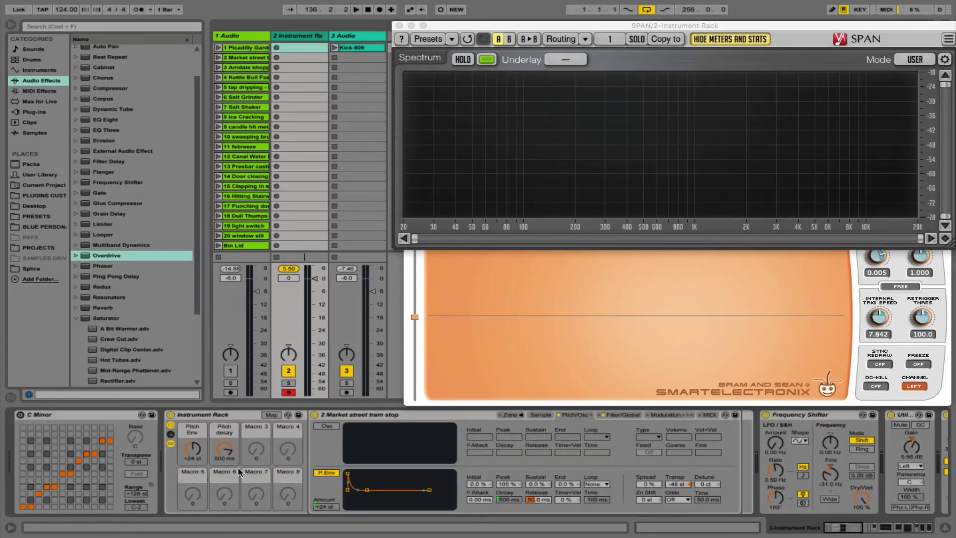
scroll(241, 472, right, 20)
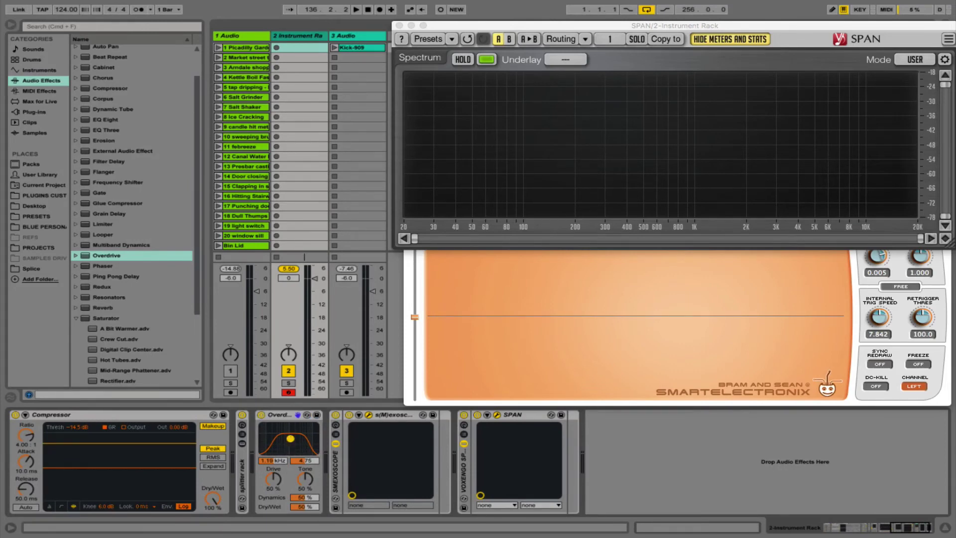
drag(290, 444, 288, 446)
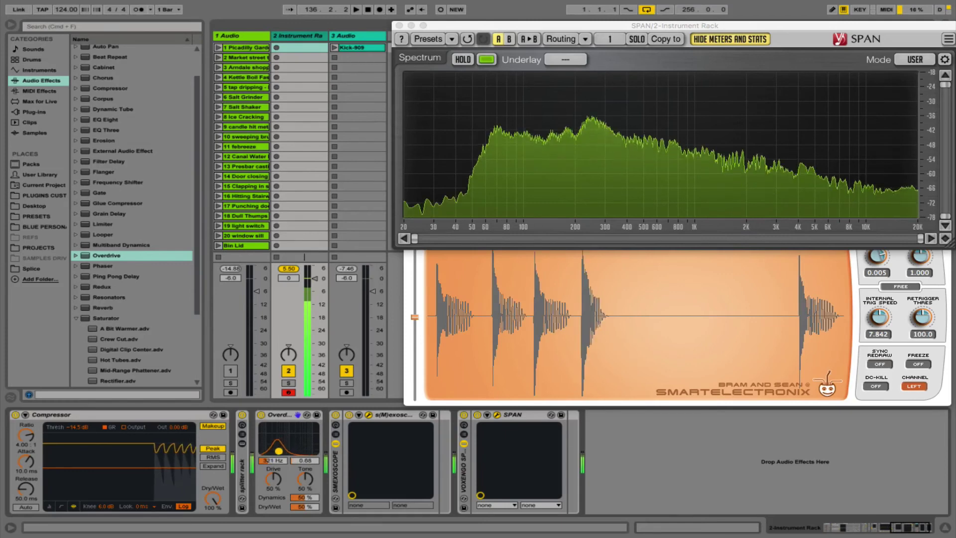
Set the Overdrive's filter to 244 Hz with bandwidth 0.50, Drive to 30 %, Dynamics to 0 % and Dry/Wet to 20 %, and compare it bypassed
drag(275, 452, 276, 452)
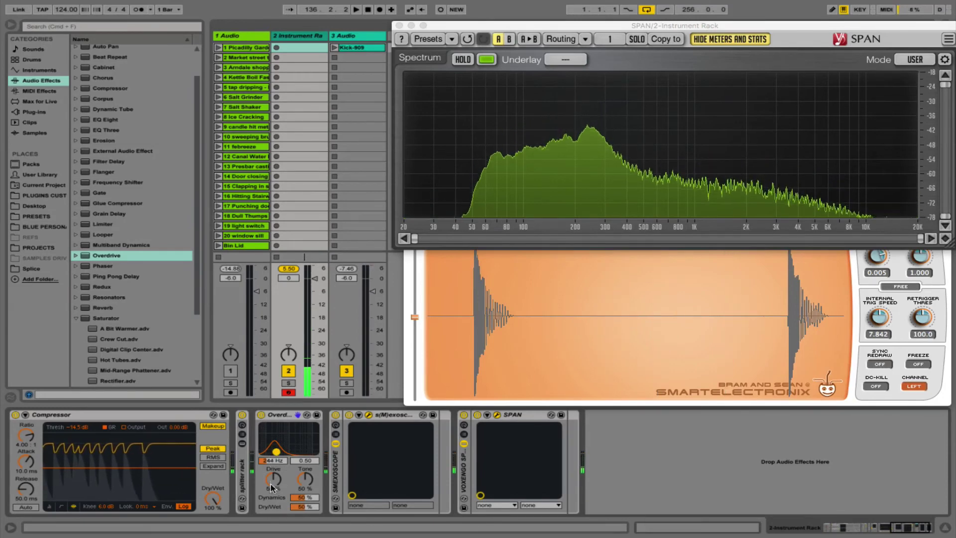
drag(273, 477, 301, 506)
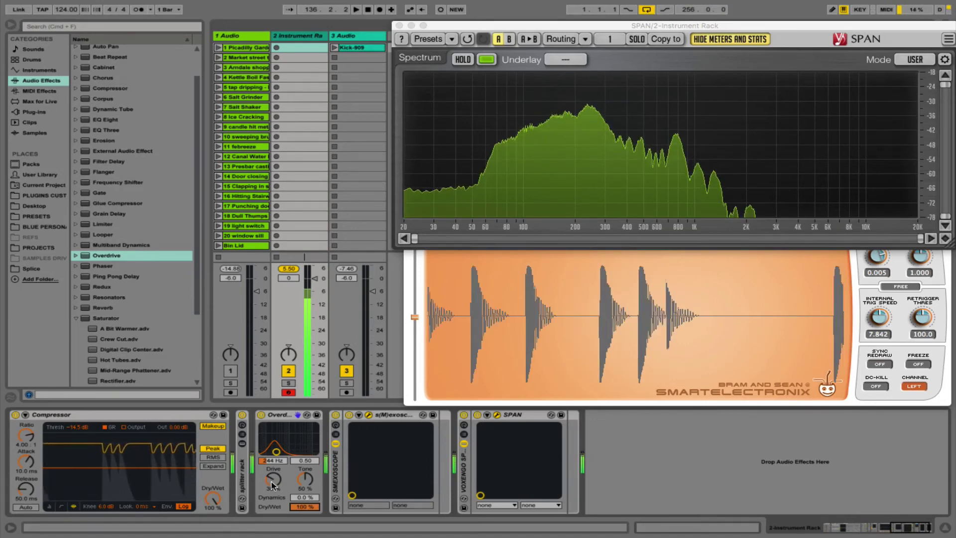
drag(272, 482, 300, 535)
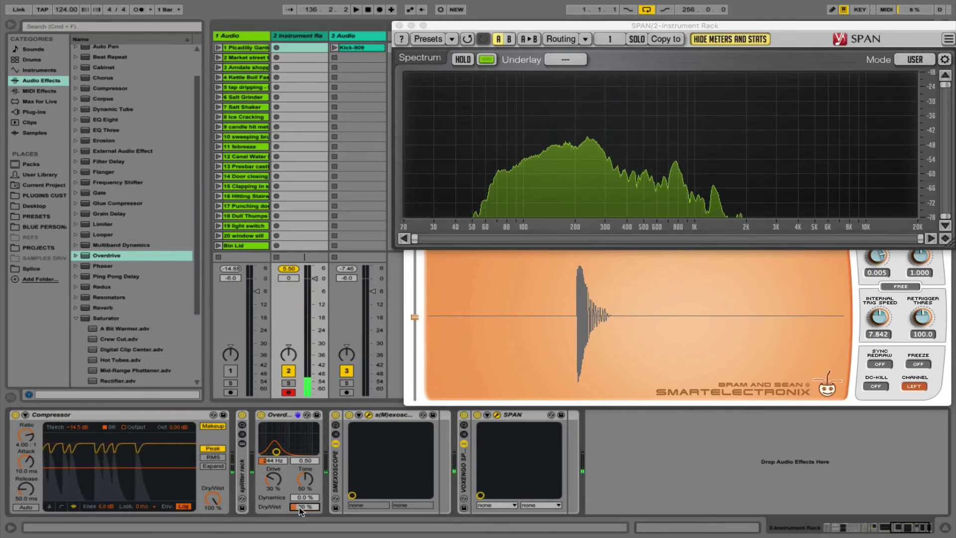
click(261, 416)
click(261, 415)
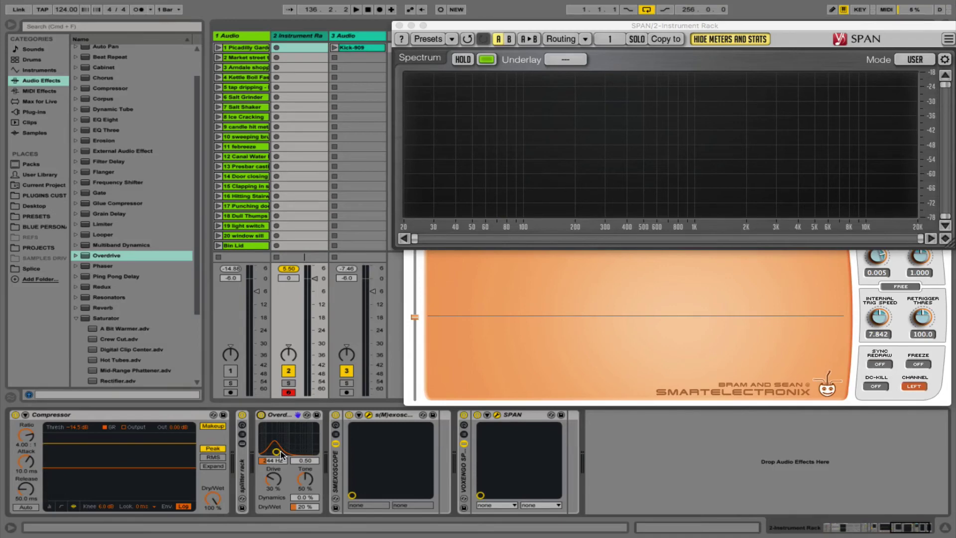
Add an EQ Eight after the Overdrive, turn off its first band and boost band 3 by about 4.5 dB around 300 Hz
click(76, 318)
click(103, 120)
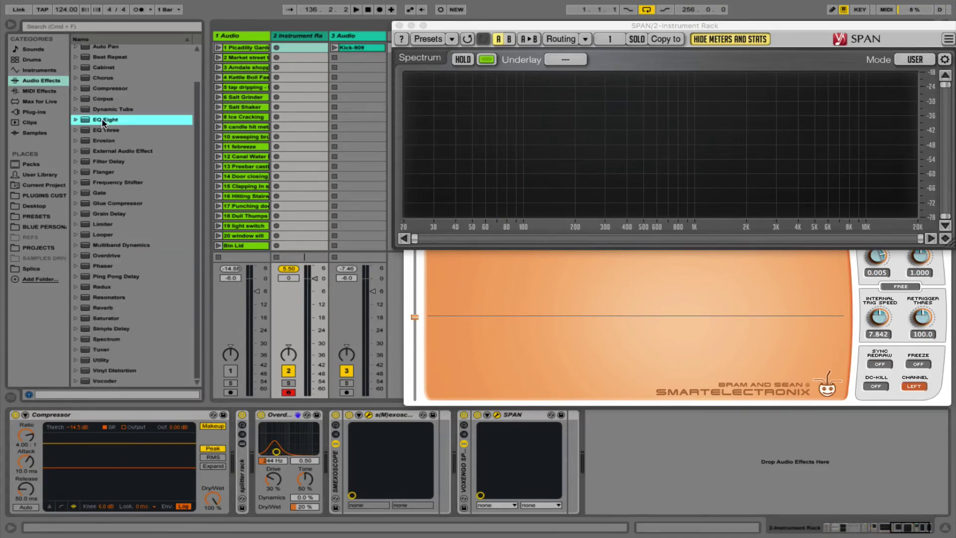
drag(258, 369, 310, 435)
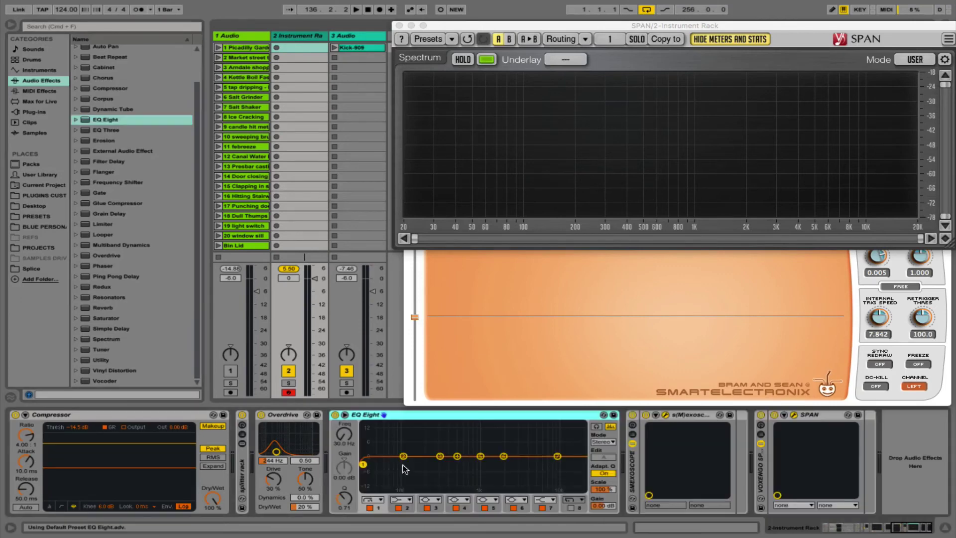
click(419, 506)
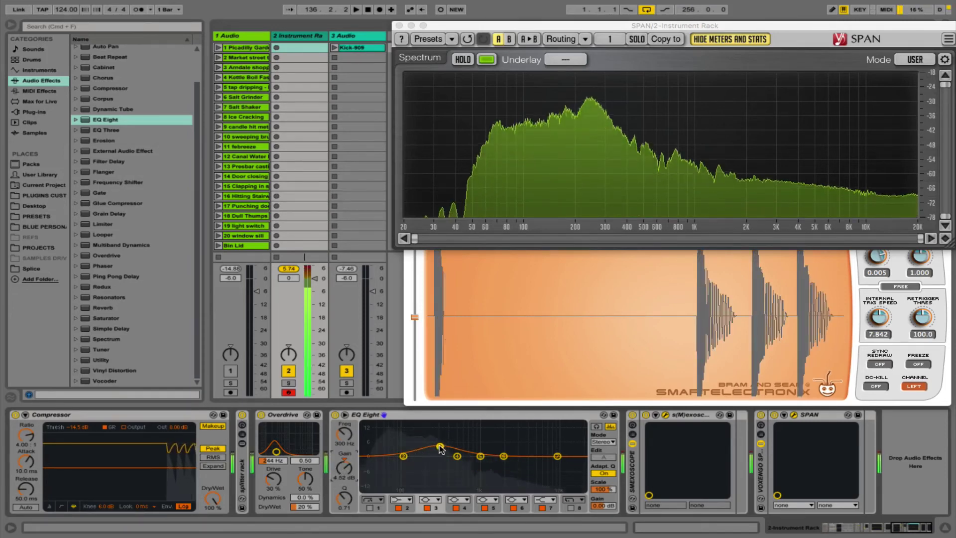
drag(440, 447, 432, 445)
Tune EQ Eight band 3 to the kick's resonance at 232 Hz with a Q of 1.40 while auditioning the sound
key(super+a)
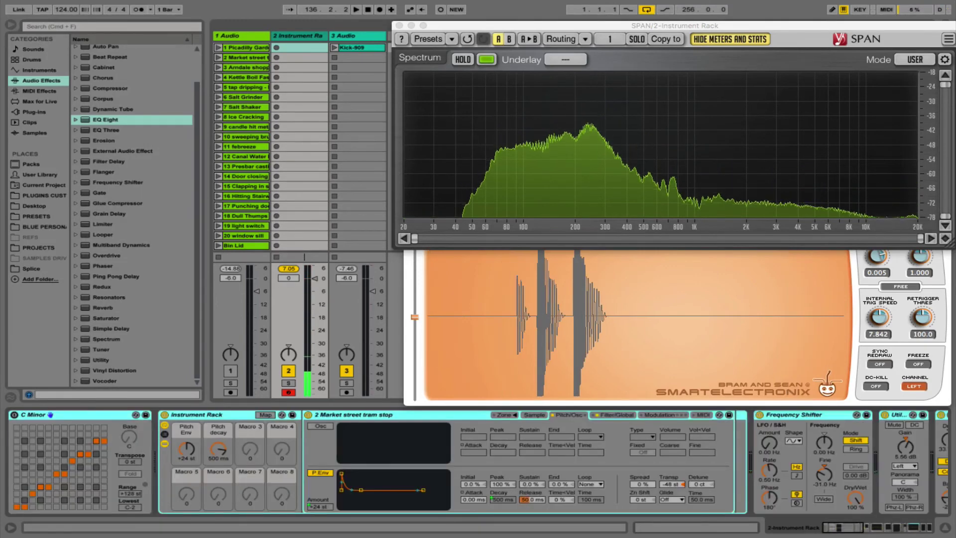
scroll(620, 424, right, 15)
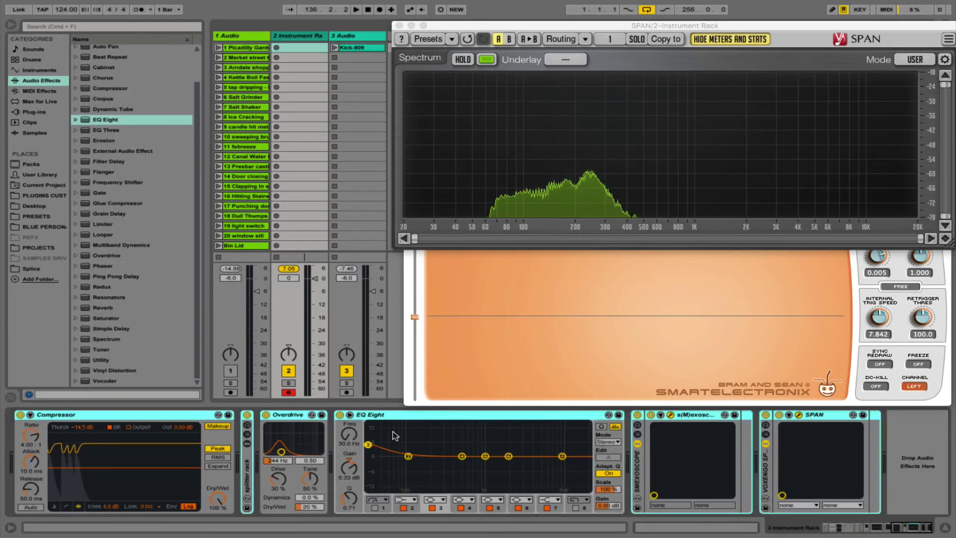
click(368, 444)
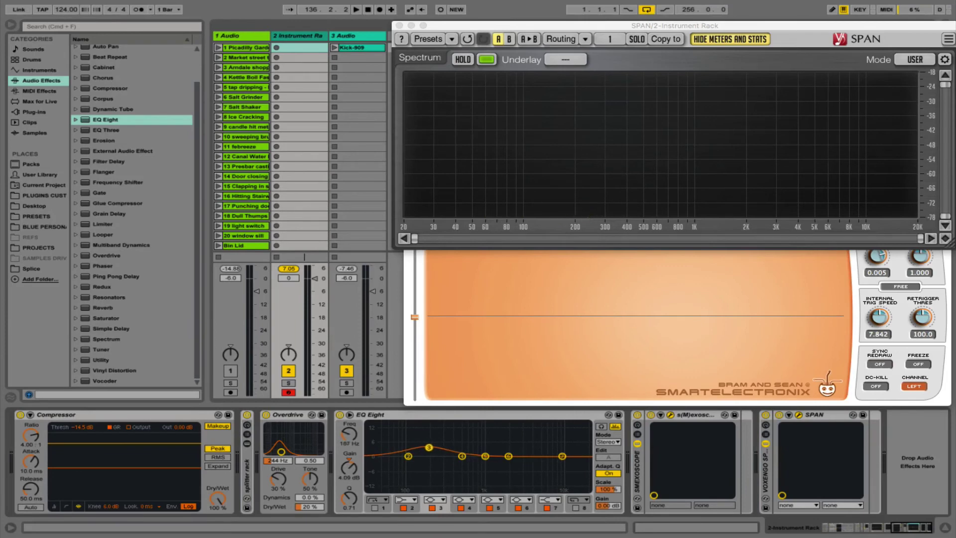
key(a)
key(a)
key(a)
key(a)
key(a)
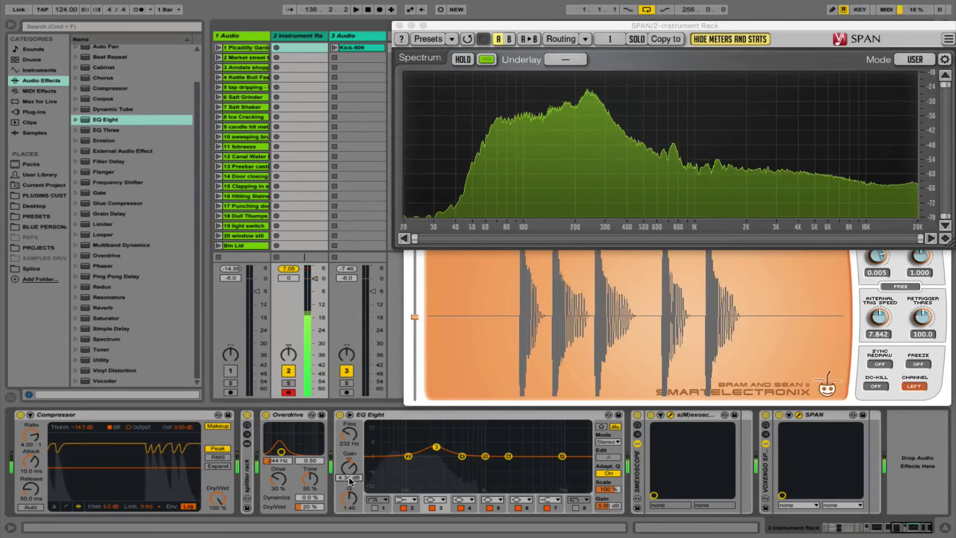
Set EQ Eight band 3 to a -5.62 dB cut and compare the kick with the EQ bypassed and enabled
scroll(351, 481, down, 8)
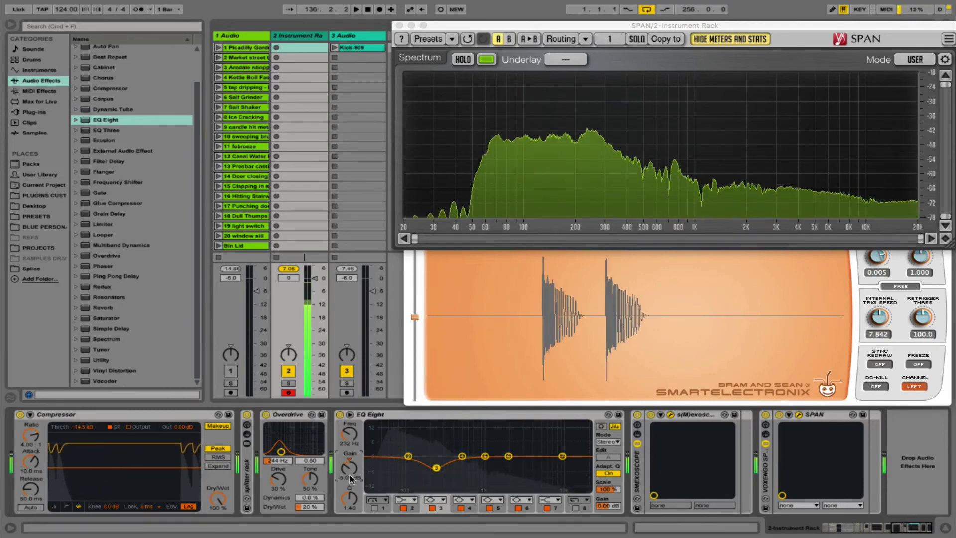
drag(351, 470, 352, 472)
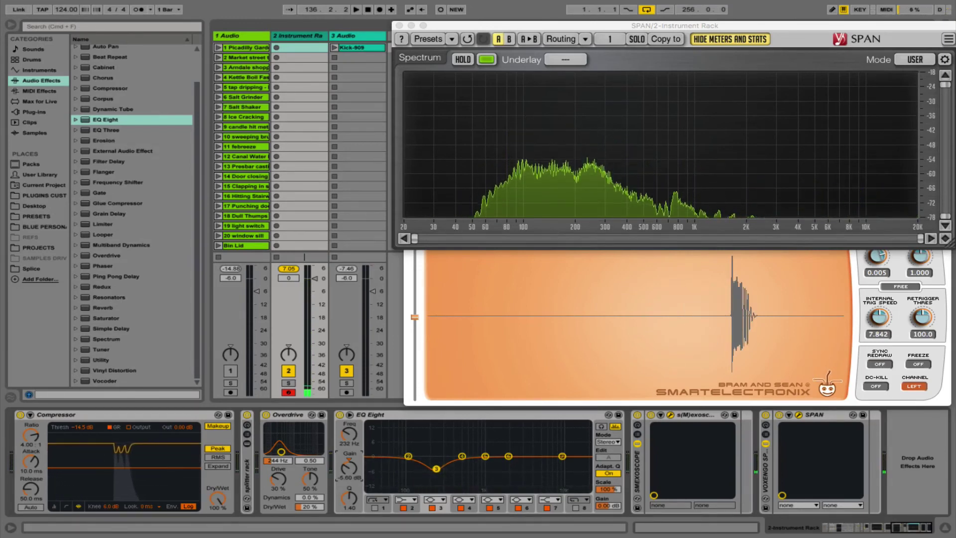
click(340, 415)
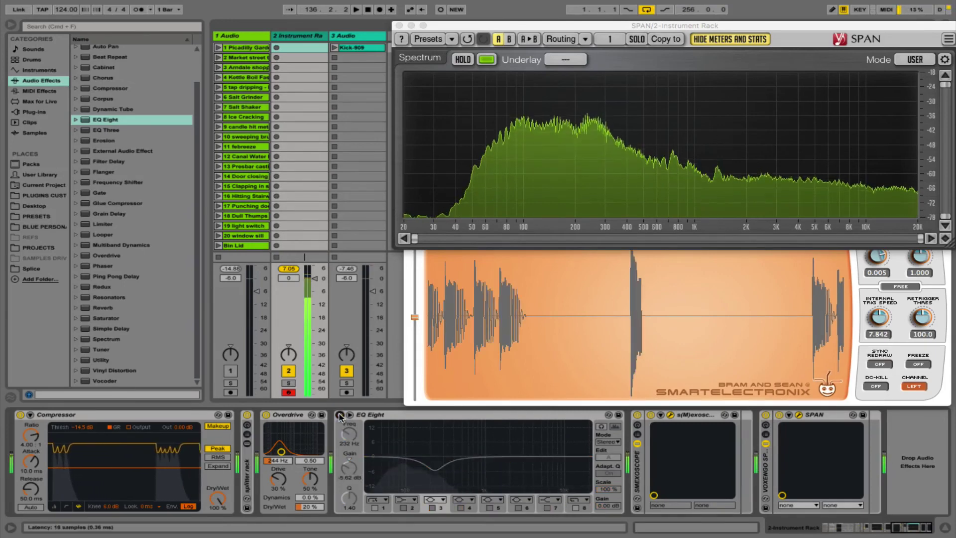
click(339, 416)
click(340, 415)
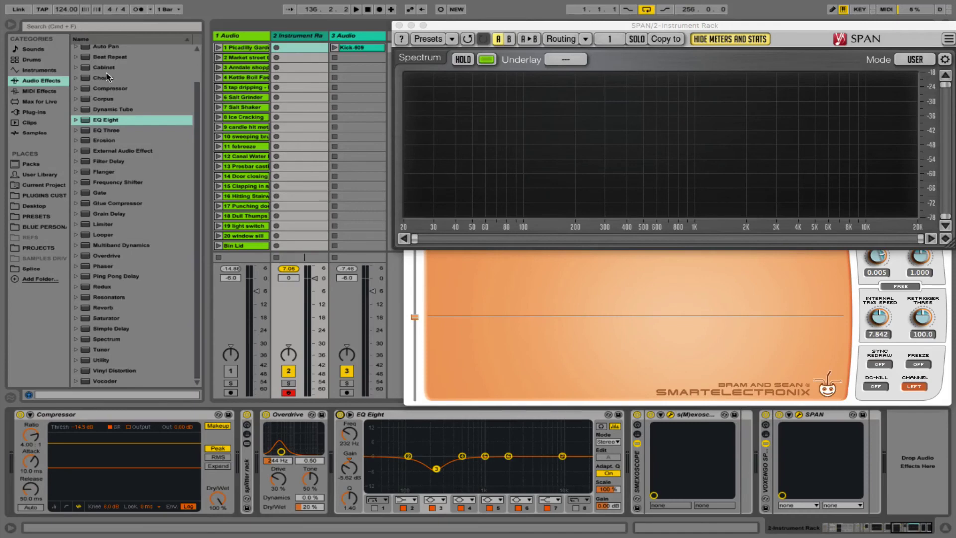
Add a Glue Compressor after the EQ Eight with its threshold at -11.3 dB and makeup at 1 dB
drag(101, 201, 629, 463)
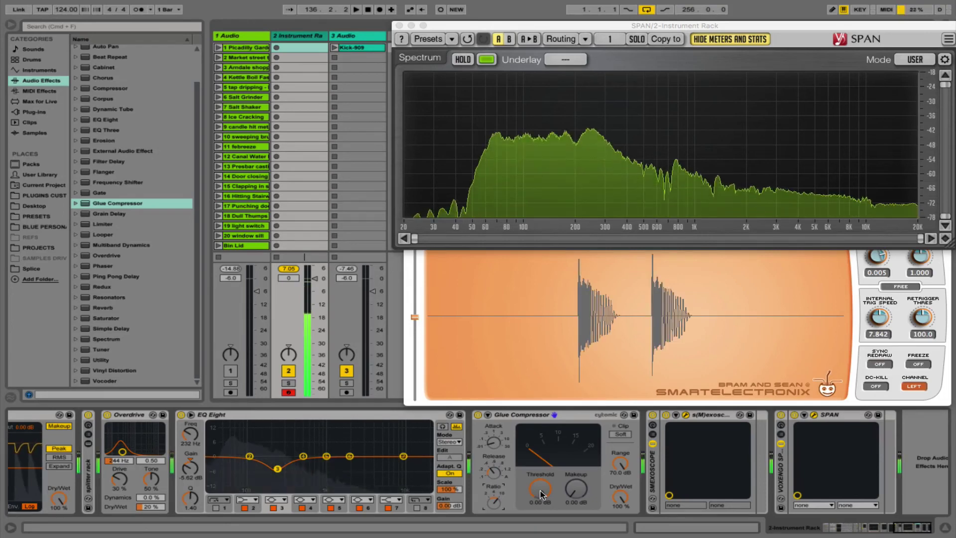
mouse_move(543, 495)
mouse_down()
mouse_move(543, 526)
mouse_move(540, 505)
mouse_up()
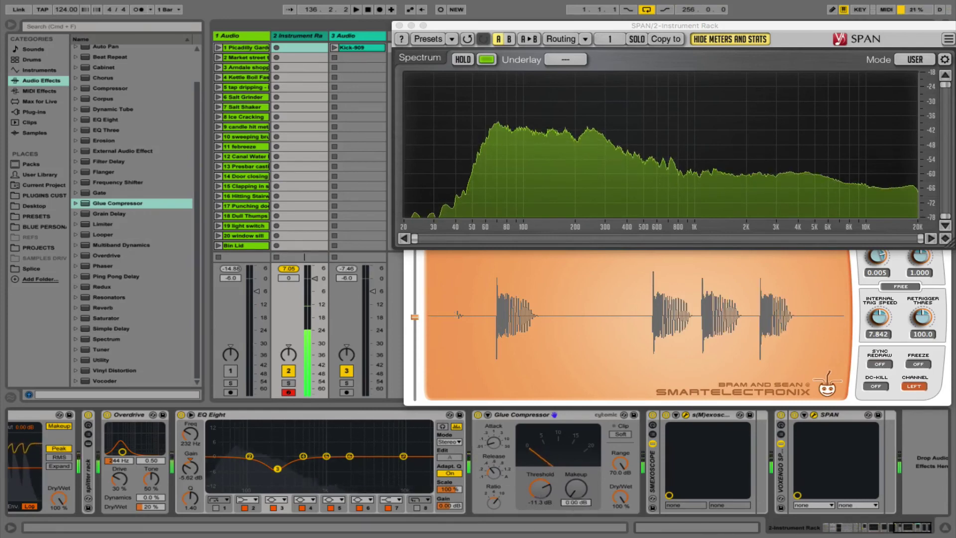
click(573, 502)
text(1)
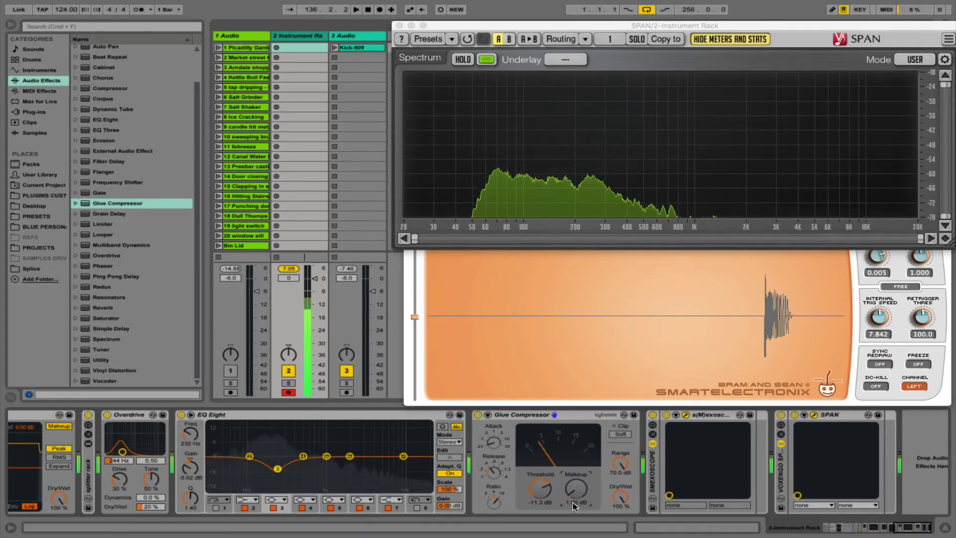
key(Return)
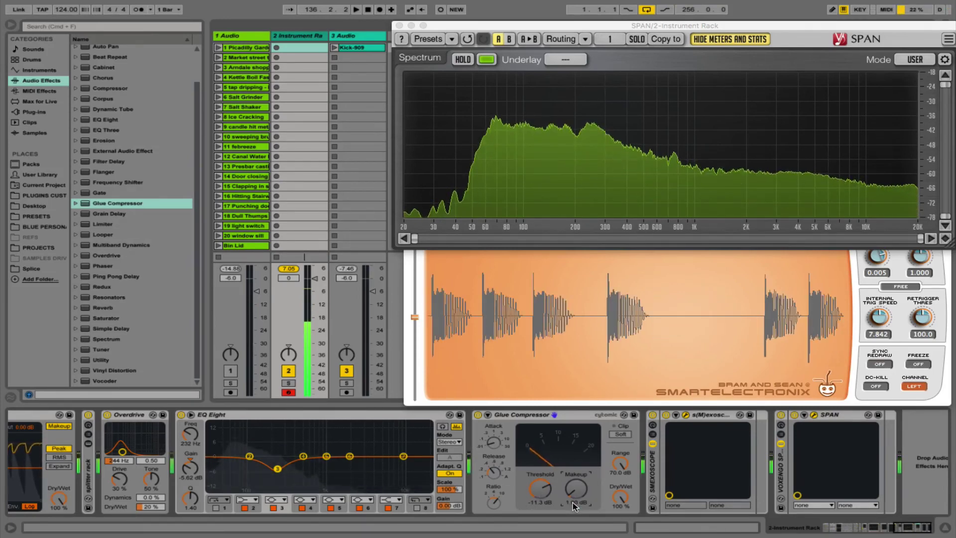
Duplicate the Glue Compressor and set the copy's threshold to -13.3 dB and makeup to 2 dB
scroll(579, 492, right, 1)
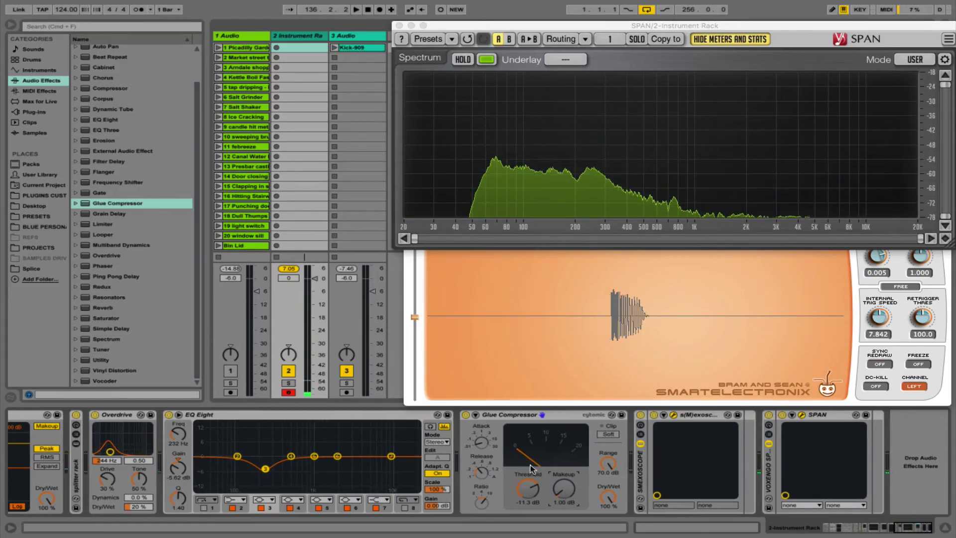
click(516, 417)
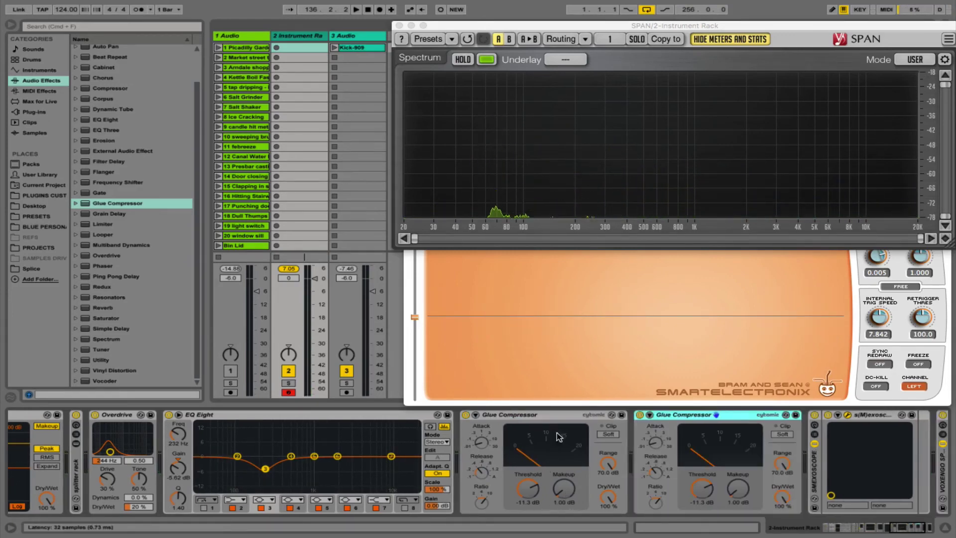
key(super+d)
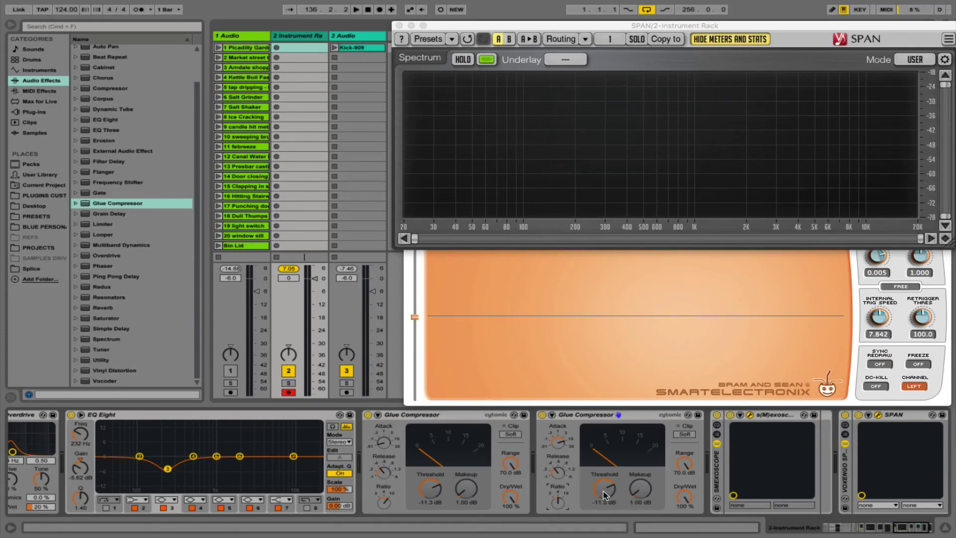
drag(603, 491, 605, 495)
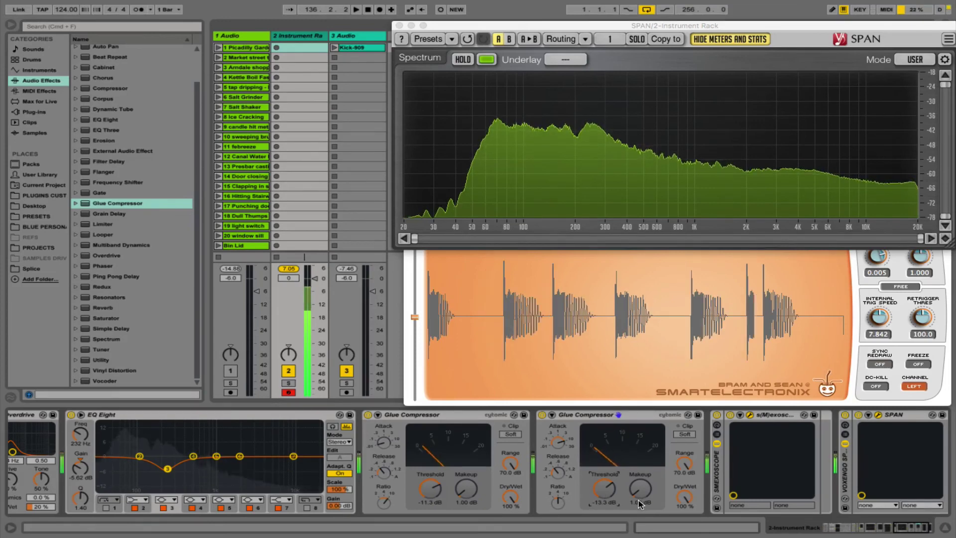
text(2)
key(Return)
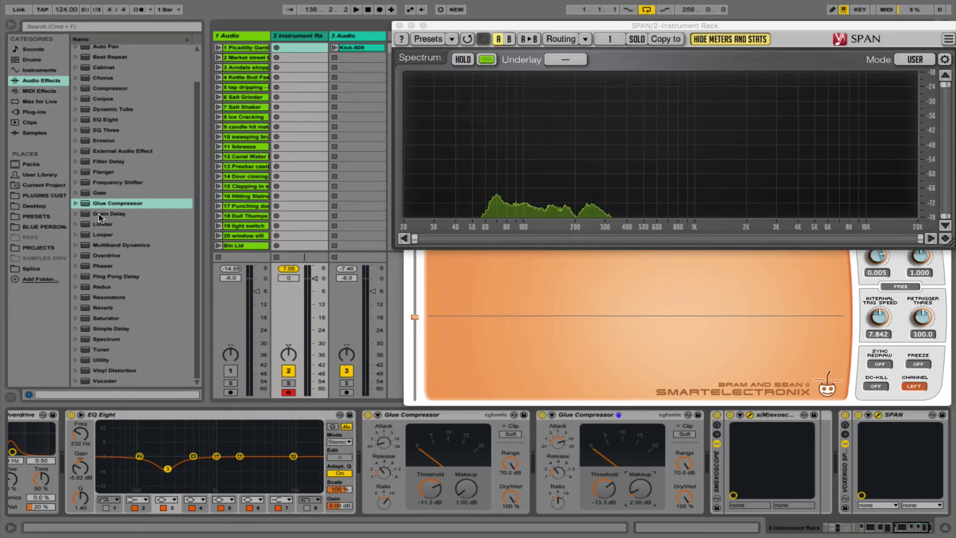
Add a Limiter after the second Glue Compressor with a 6 ms lookahead and 7 dB of gain
mouse_move(100, 227)
mouse_down()
mouse_move(388, 359)
mouse_move(695, 482)
mouse_move(692, 474)
mouse_up()
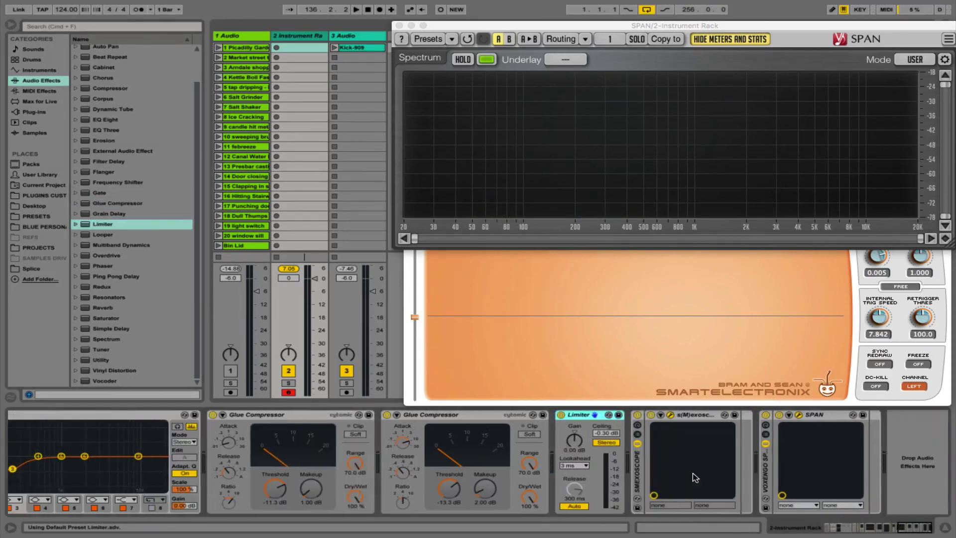
click(575, 466)
click(573, 491)
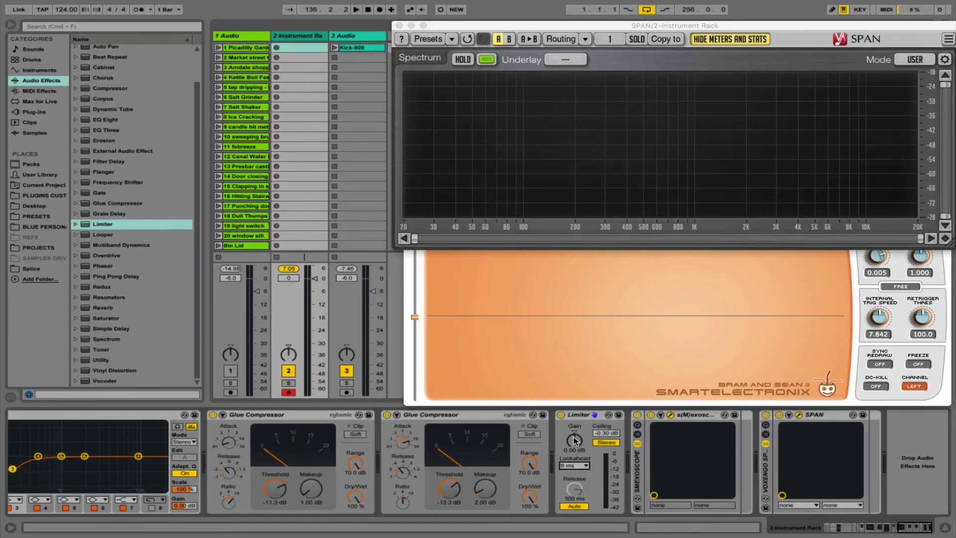
drag(575, 440, 575, 414)
text(7)
key(Return)
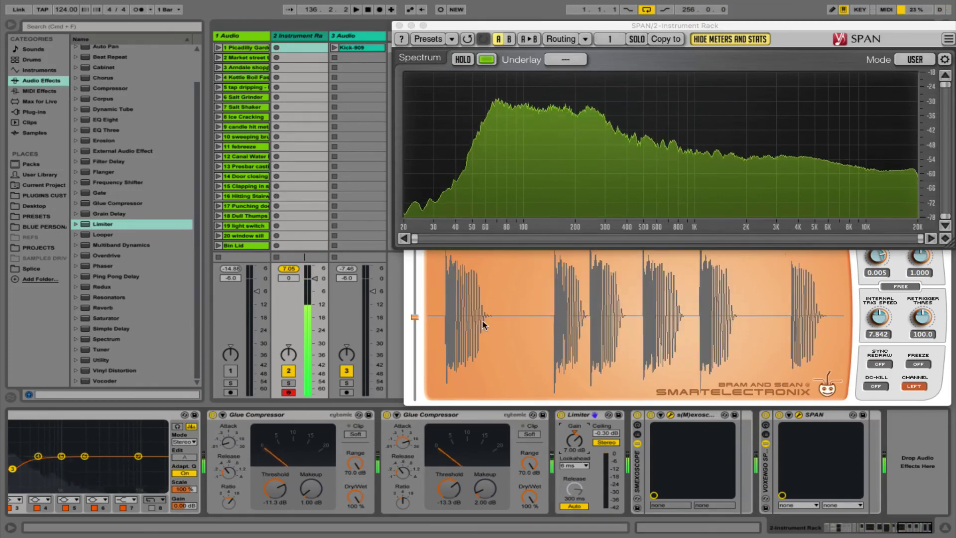
Close the s(M)exoscope window and group all effects from the Frequency Shifter through the Limiter into an Audio Effect Rack
drag(415, 317, 412, 368)
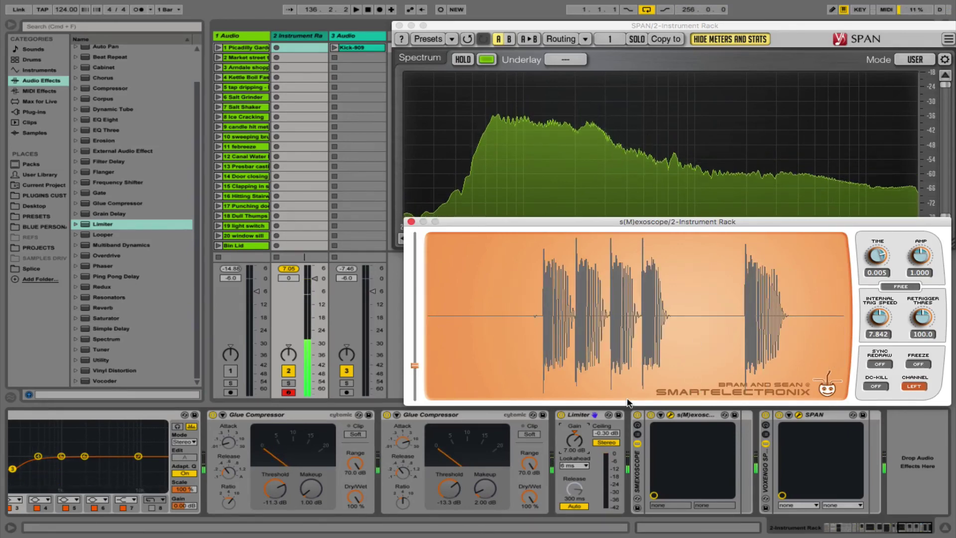
click(589, 419)
click(412, 223)
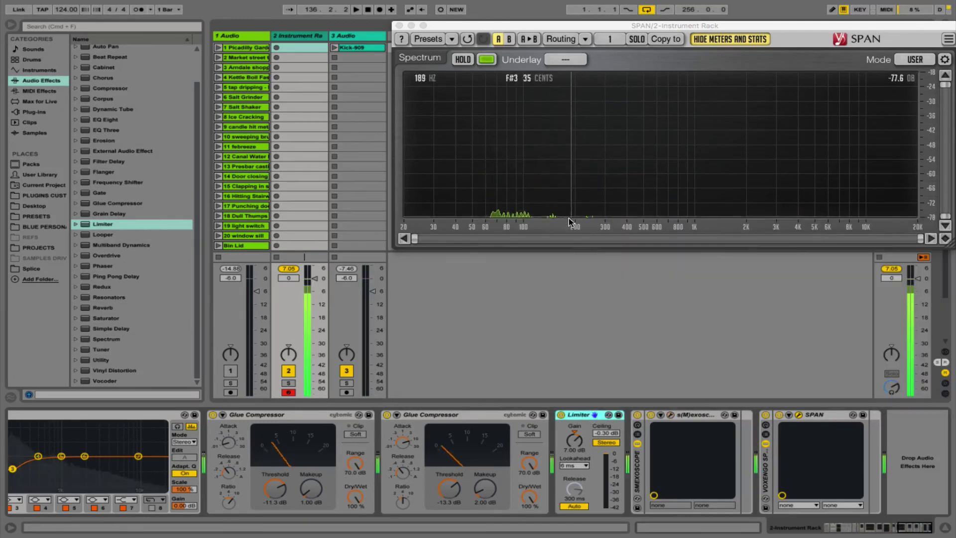
scroll(565, 465, left, 10)
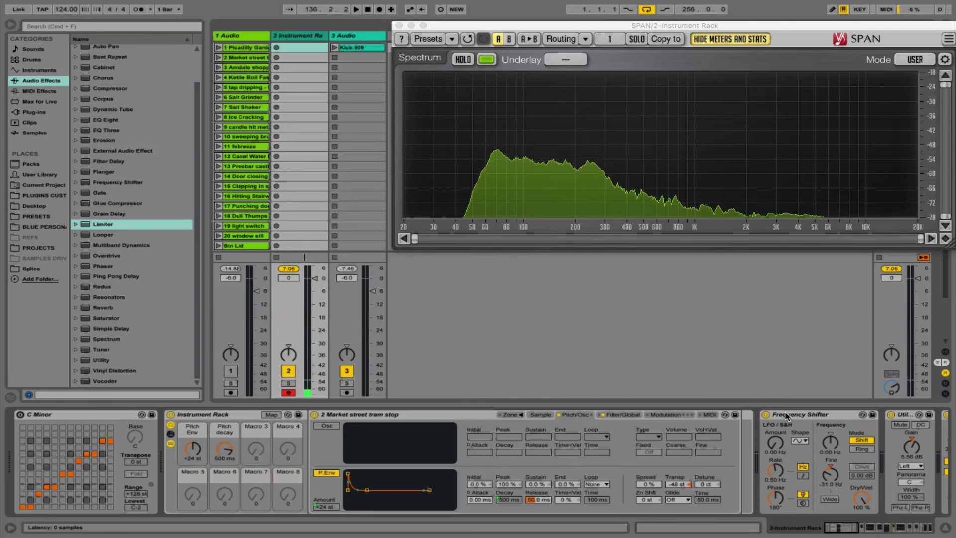
click(786, 415)
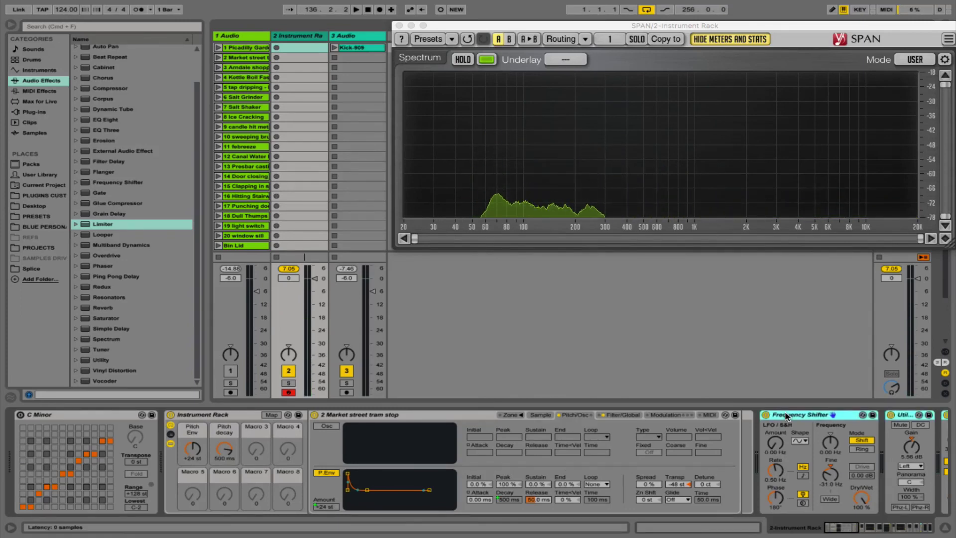
key(super+g)
scroll(769, 442, right, 5)
scroll(769, 444, left, 3)
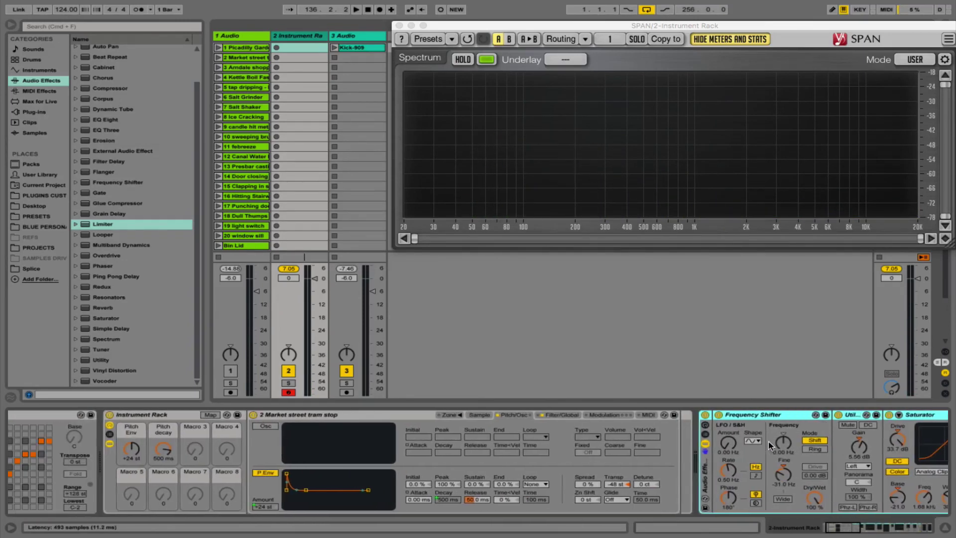
scroll(769, 450, right, 5)
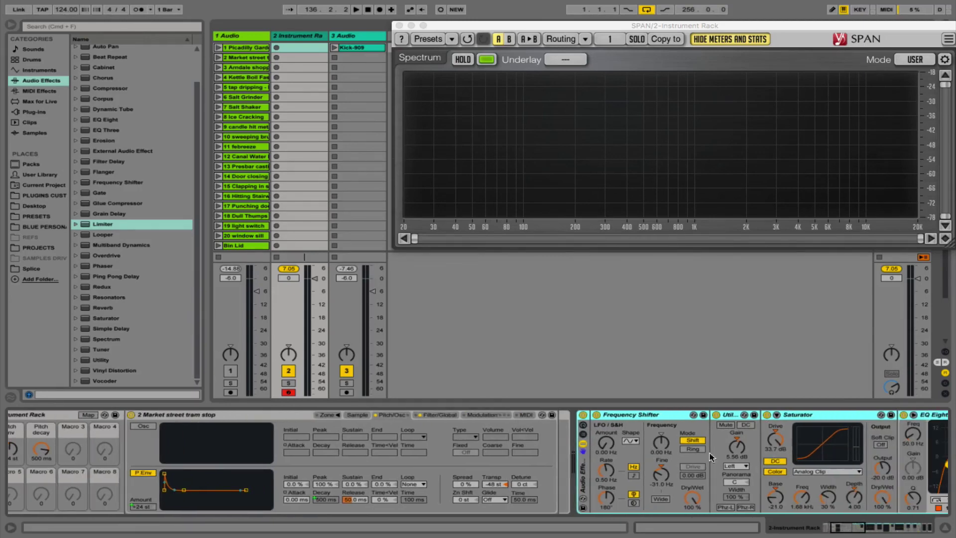
Bypass the new effect rack and Sampler's pitch envelope, and reset Transpose to 0 st to audition the original recording
click(583, 415)
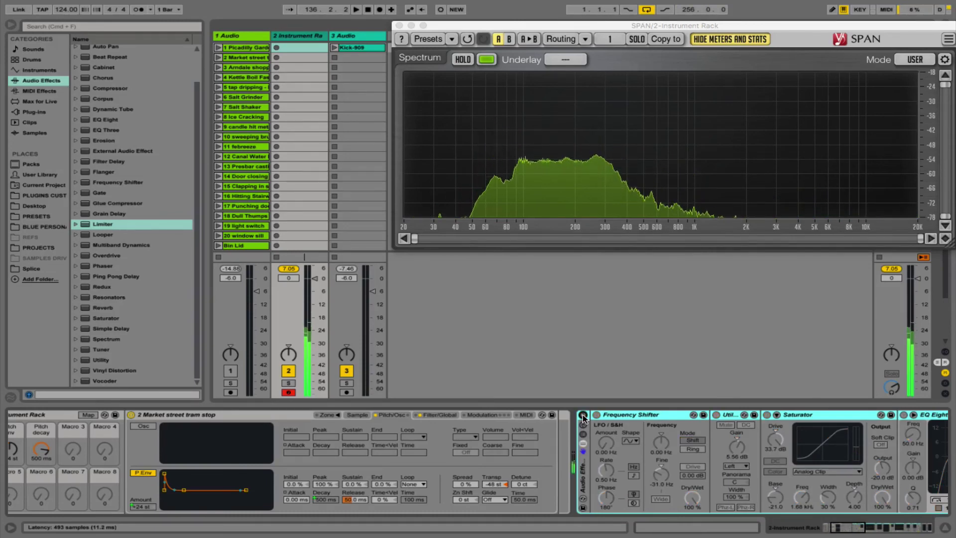
click(143, 472)
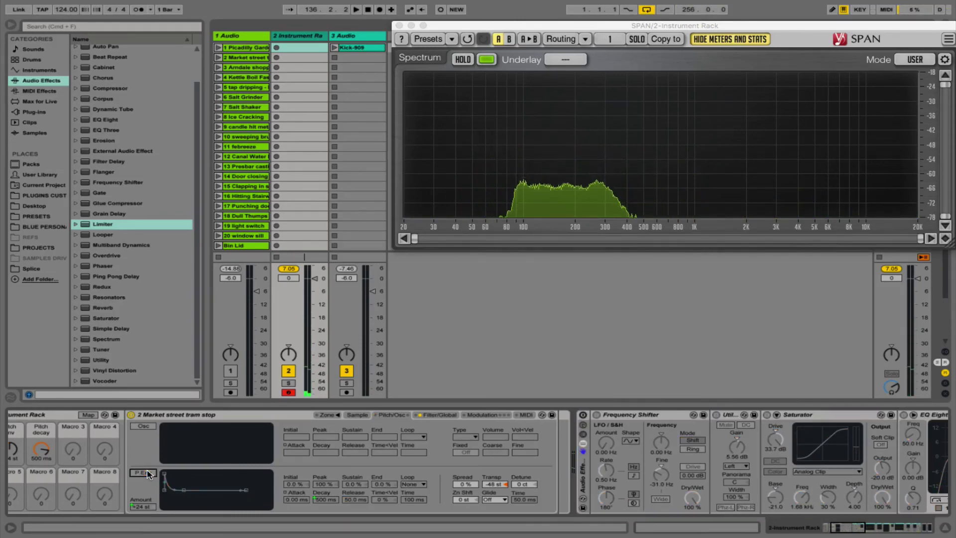
double_click(506, 484)
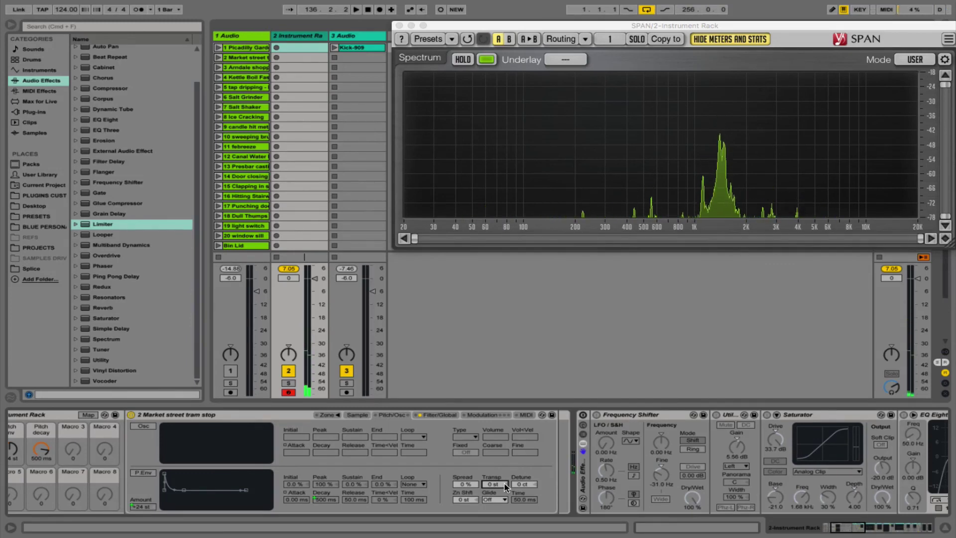
Undo the Transpose reset and re-enable Sampler's pitch envelope and the effect rack to audition the processed kick
key(super+z)
click(144, 473)
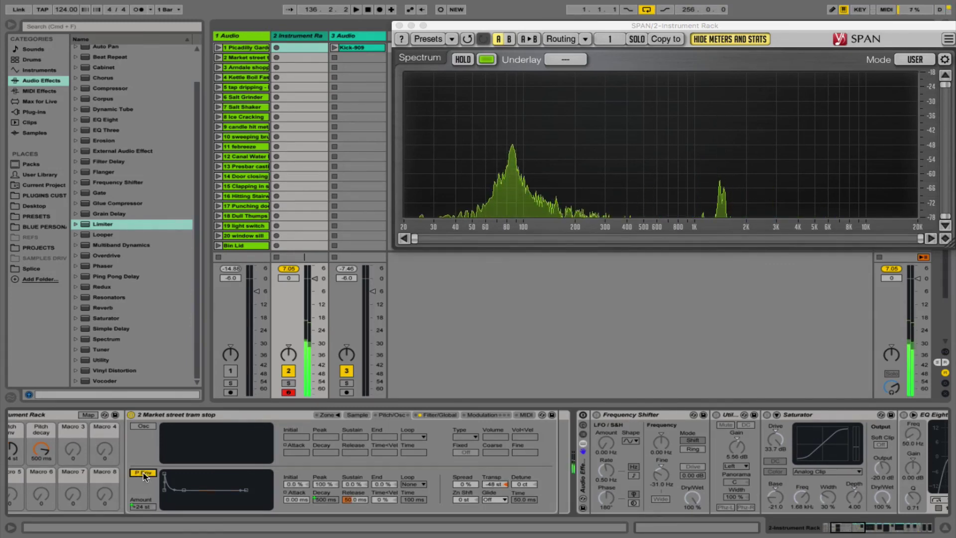
click(583, 415)
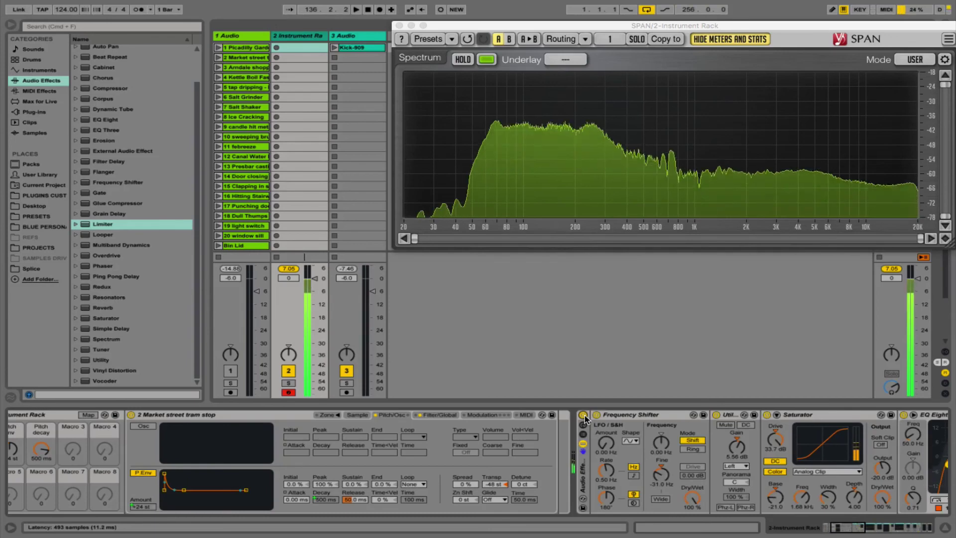
scroll(626, 459, right, 10)
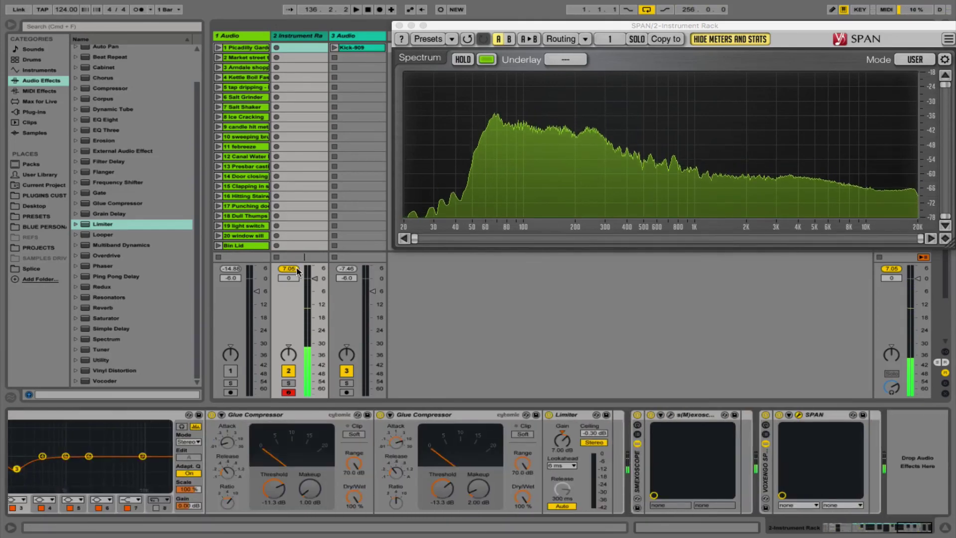